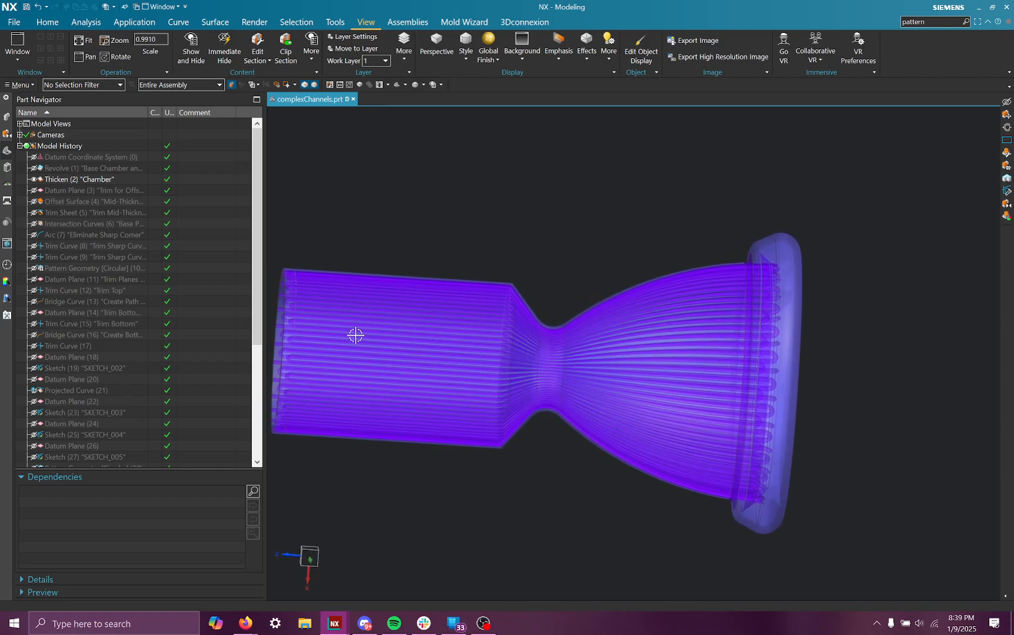
- Examine the finished chamber and its cooling channels from the throat to the flared nozzle end
click(391, 317)
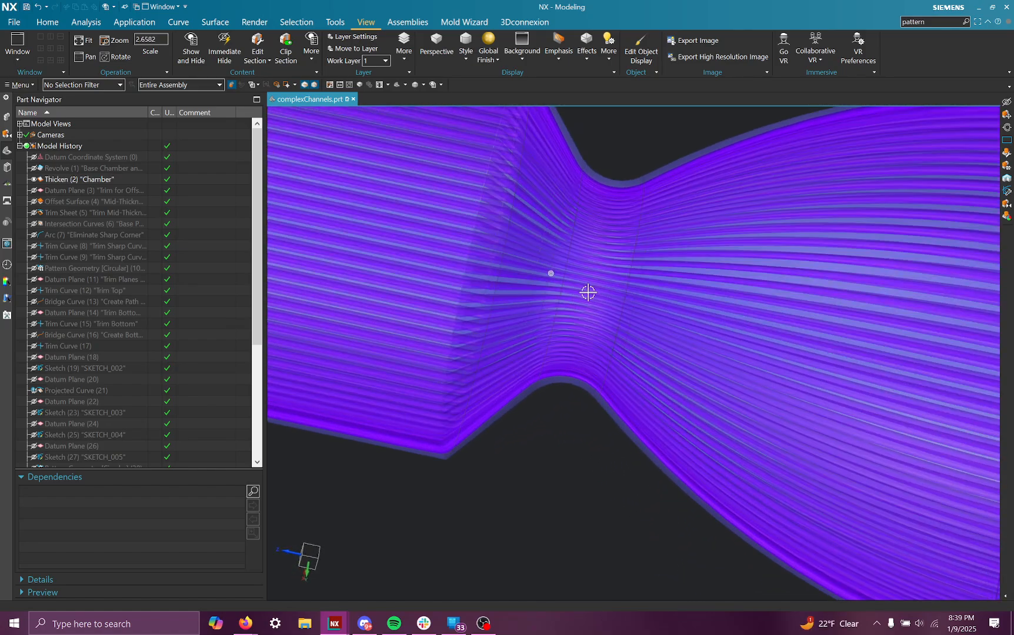
click(607, 298)
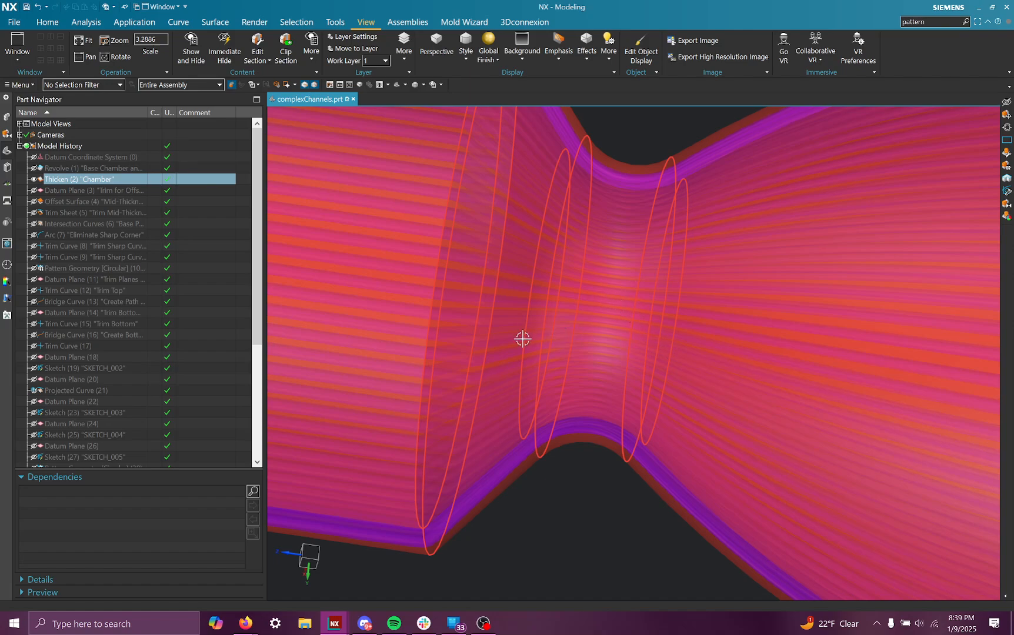
key(Escape)
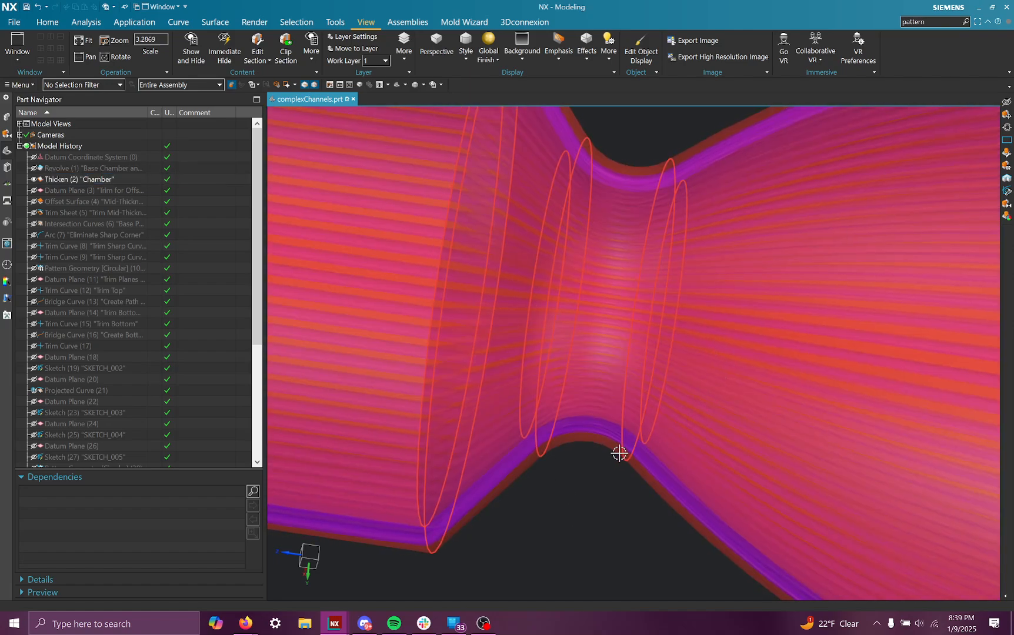
scroll(618, 453, down, 4)
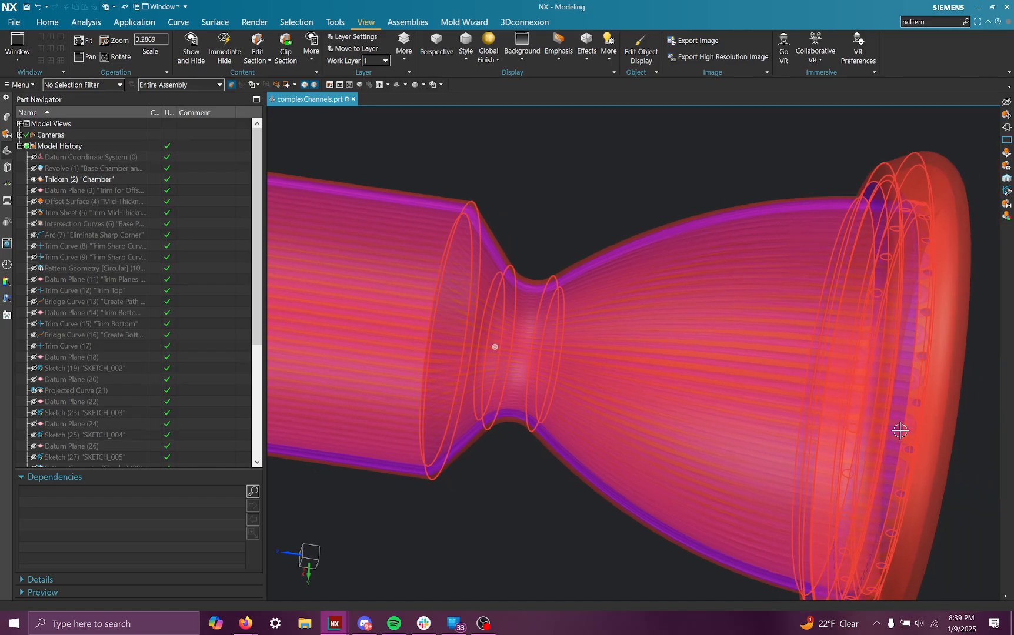
middle_drag(900, 431, 754, 213)
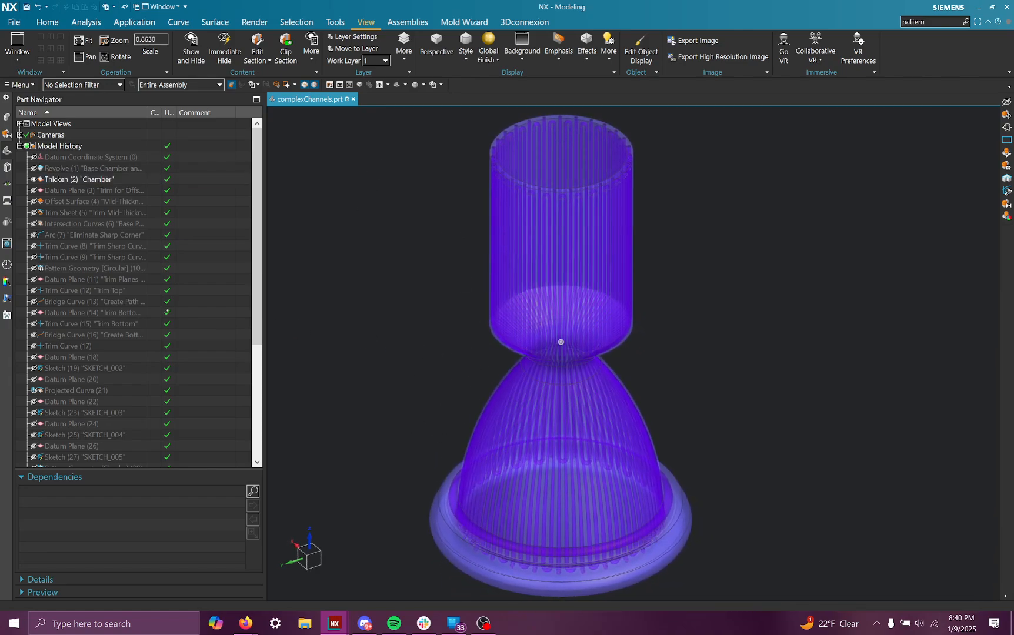
scroll(165, 311, down, 1)
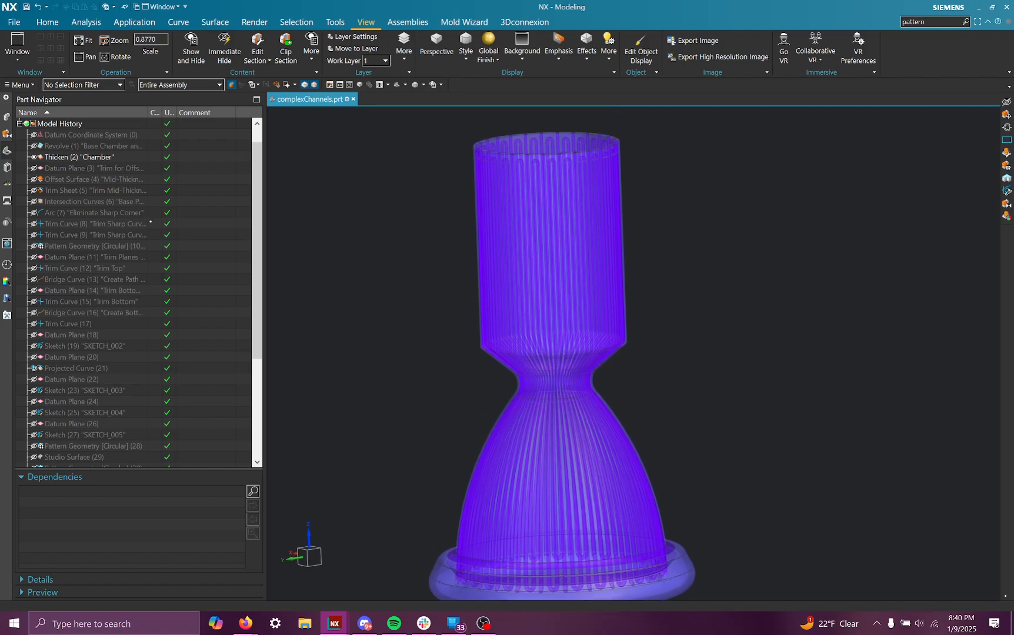
scroll(151, 286, up, 1)
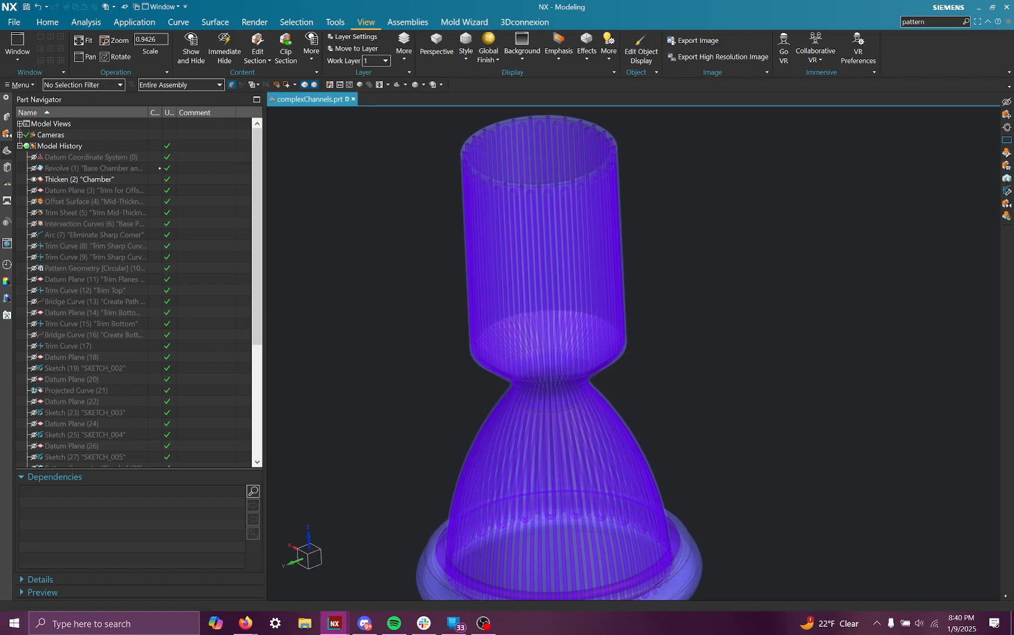
scroll(158, 281, down, 5)
scroll(144, 263, up, 5)
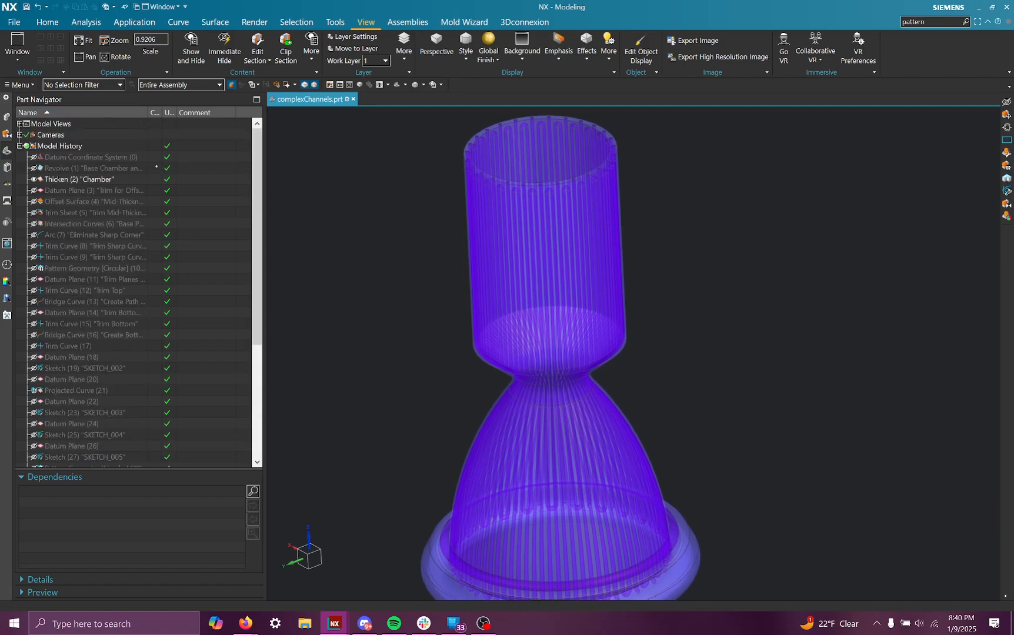
- Roll the model history back to Revolve (1) "Base Chamber and Volute Surface" and view the whole revolved shape
double_click(156, 168)
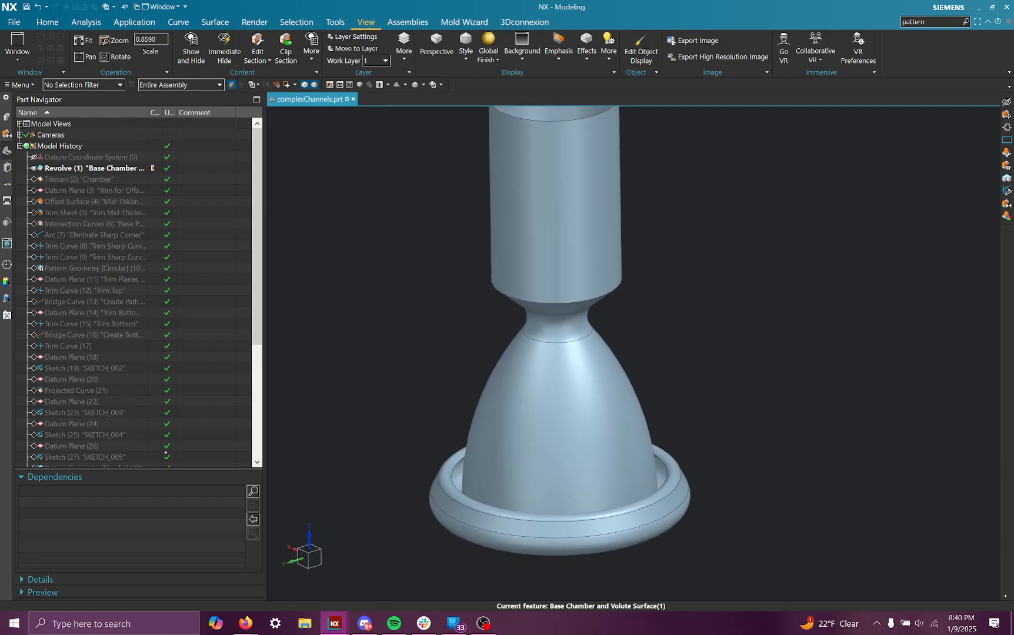
scroll(147, 294, down, 5)
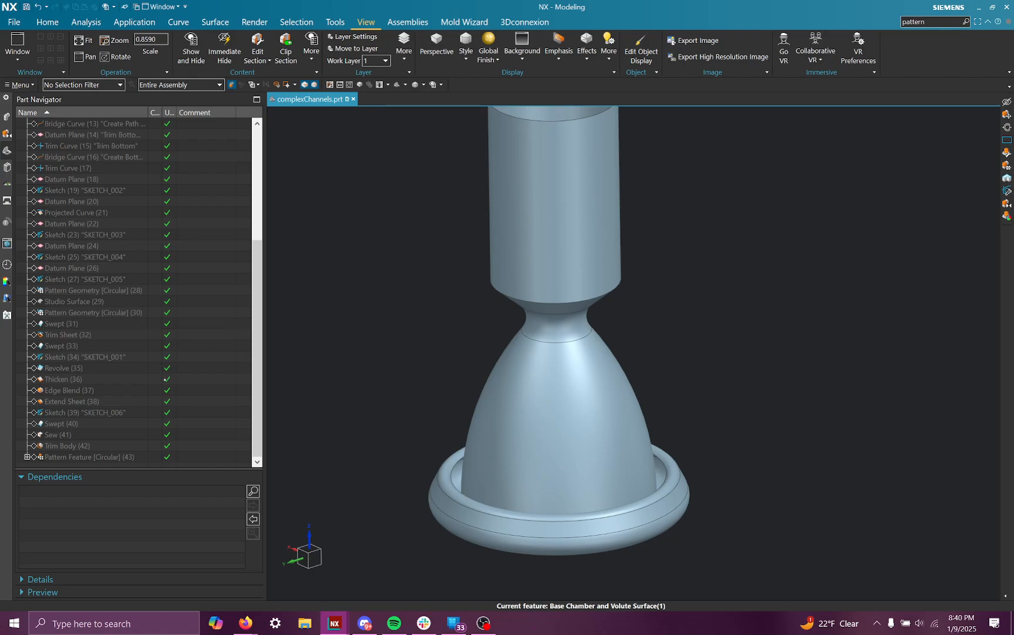
scroll(136, 288, up, 5)
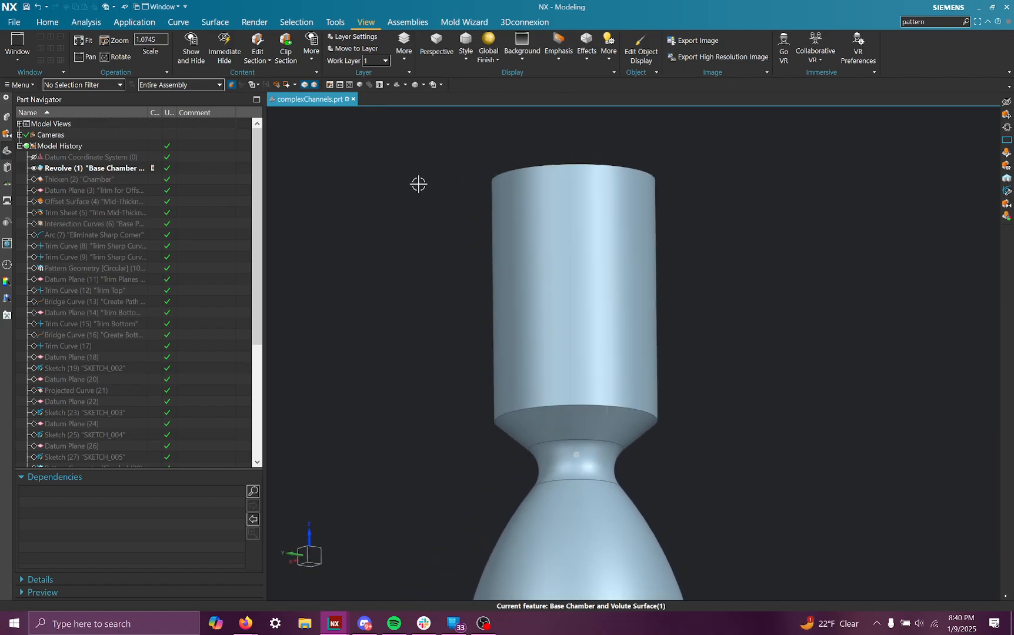
click(419, 198)
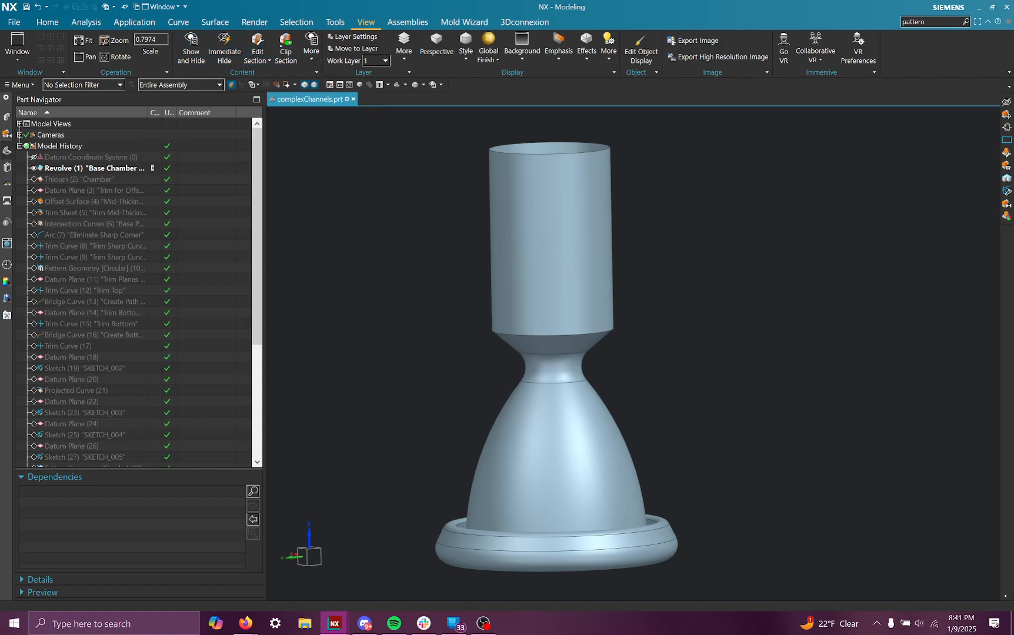
- Clip the revolved surface with the section plane and inspect the volute's cut profile at the nozzle end
key(ctrl+h)
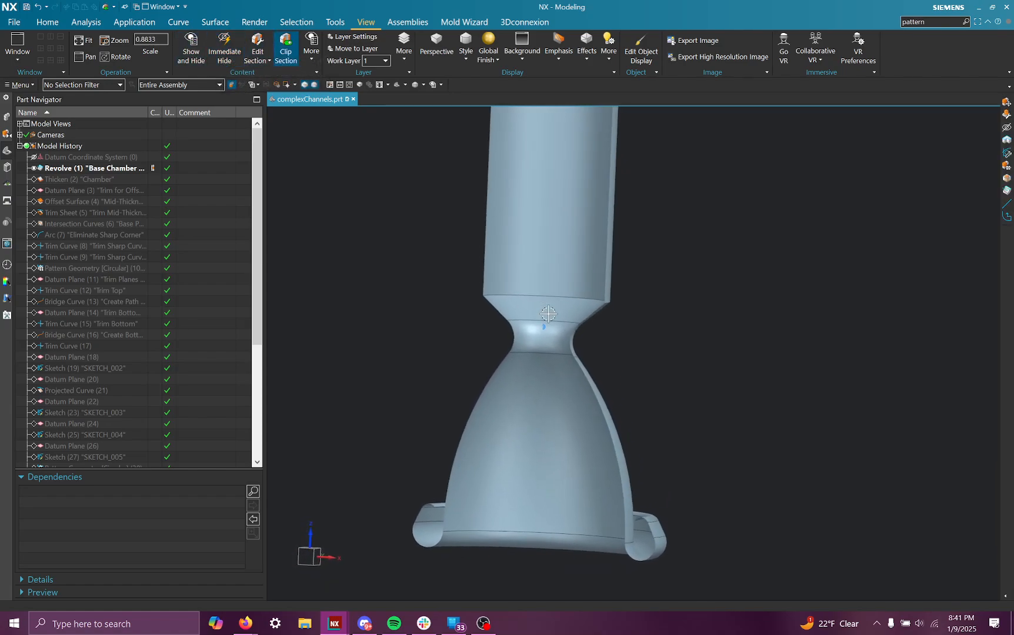
scroll(479, 485, up, 5)
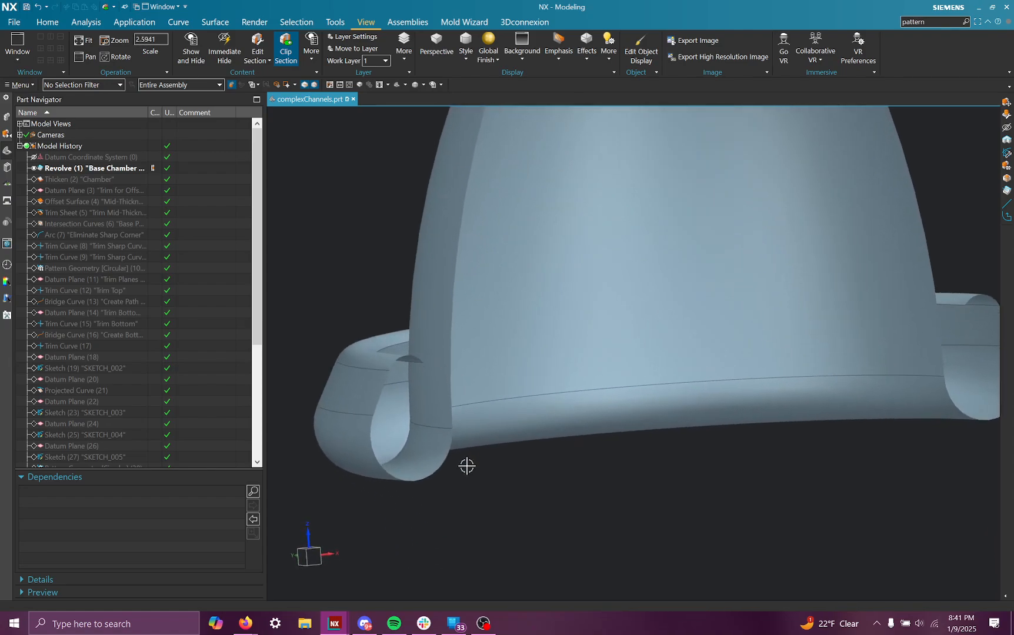
click(454, 363)
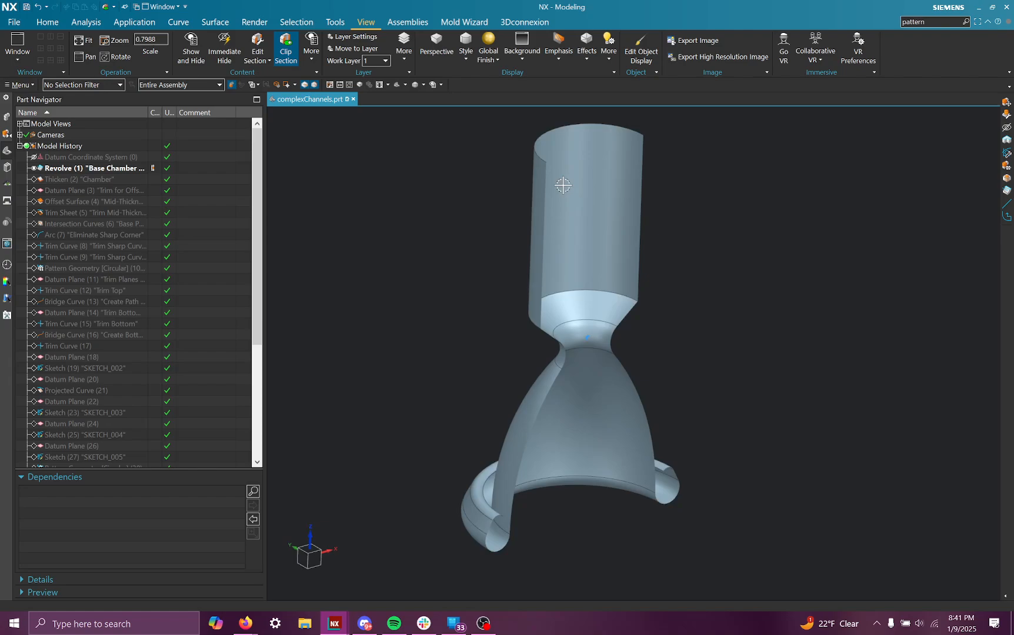
- Advance the model history to Thicken (2) "Chamber" and inspect the thickened wall in section
key(ctrl+shift+Right)
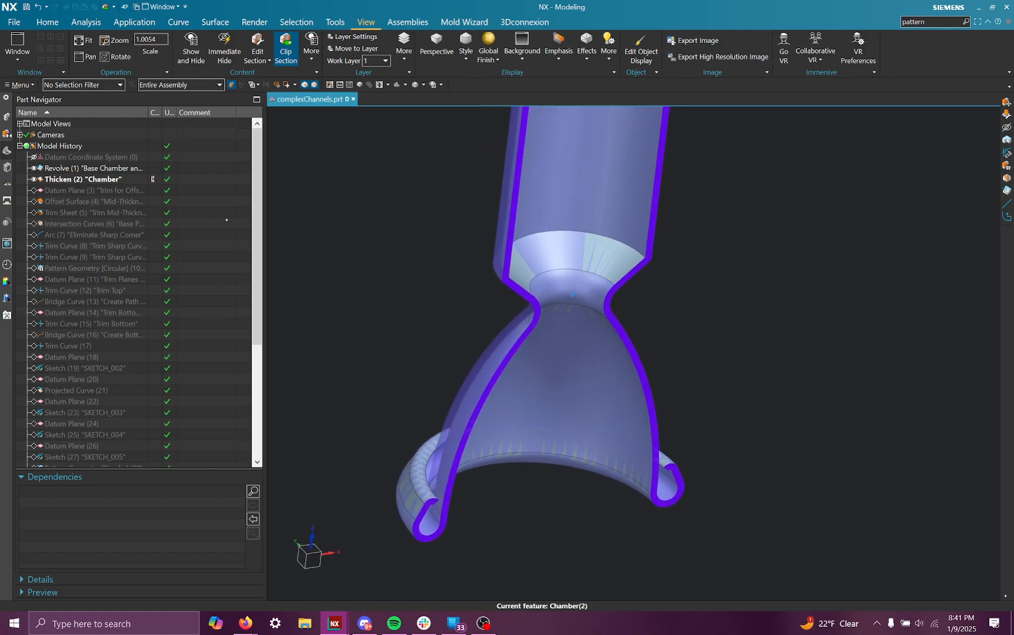
click(494, 287)
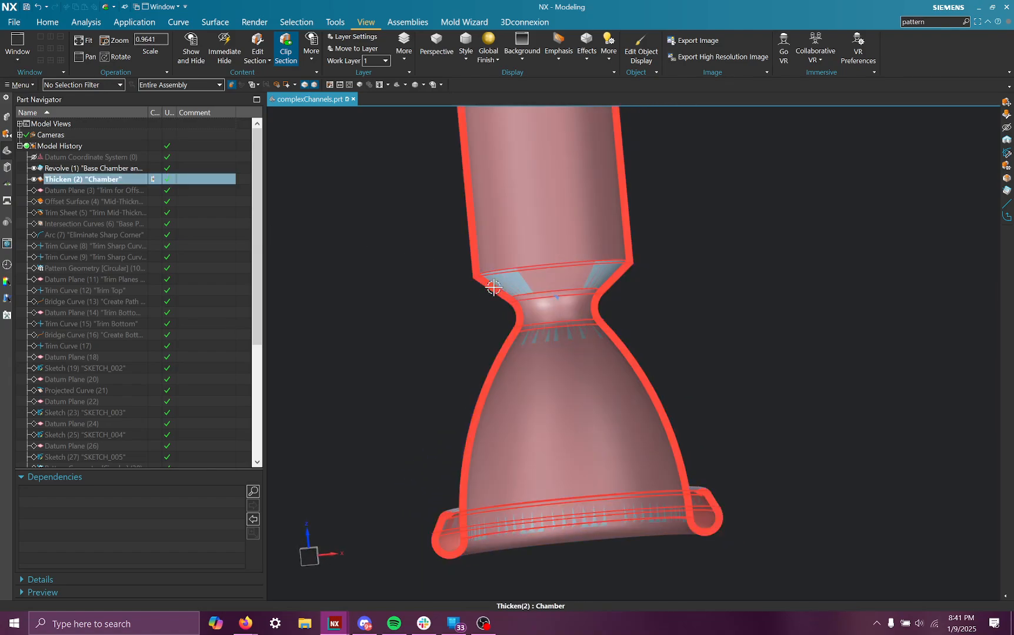
click(348, 280)
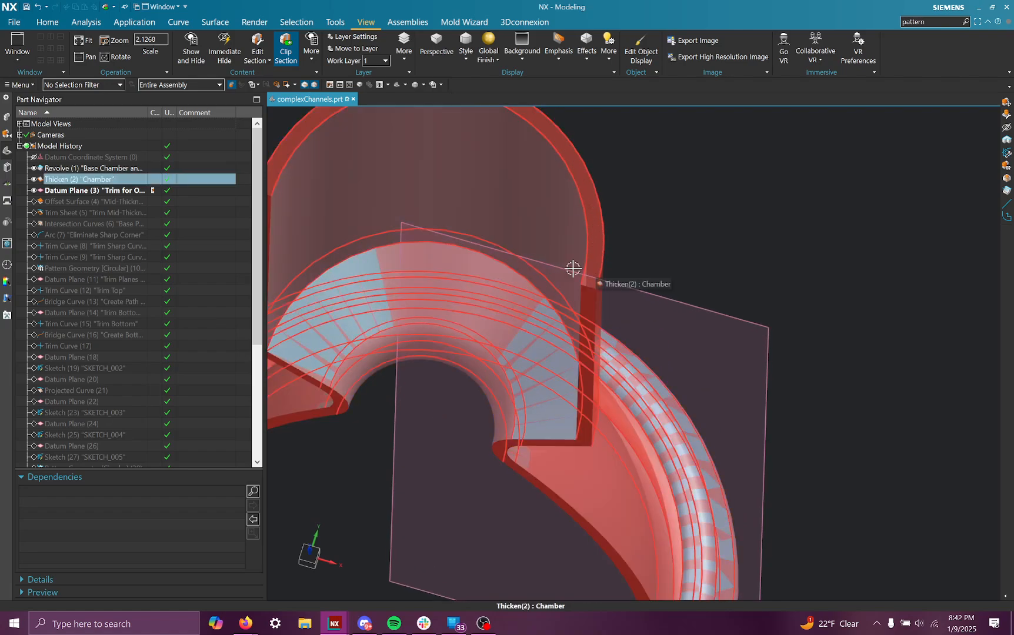
- Make Offset Surface (4) "Mid-Thickness Chamber Surface" the current feature and examine it inside the sectioned chamber wall
click(160, 201)
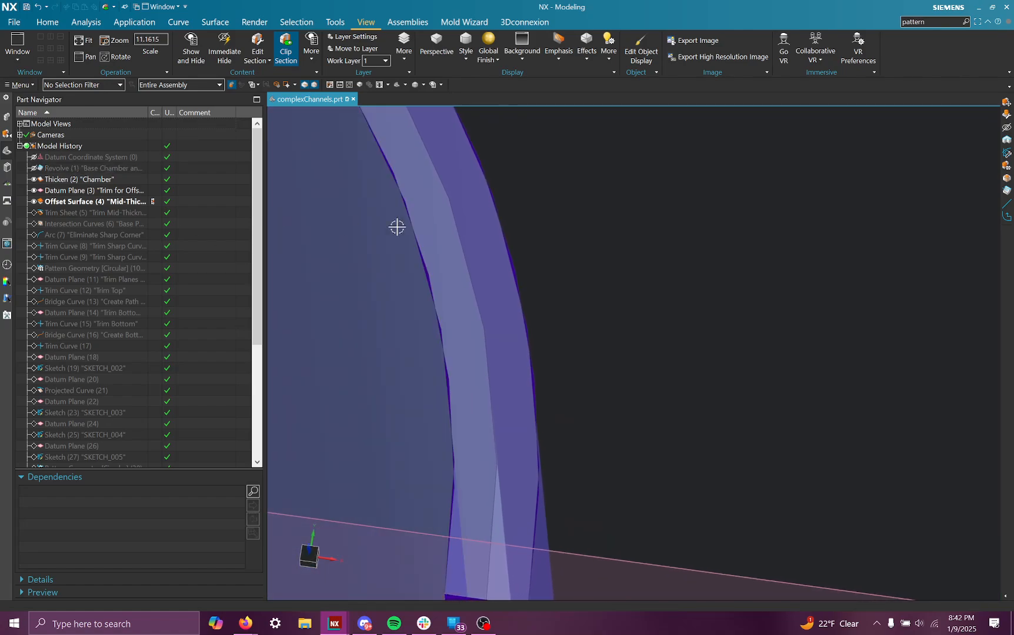
scroll(646, 234, up, 1)
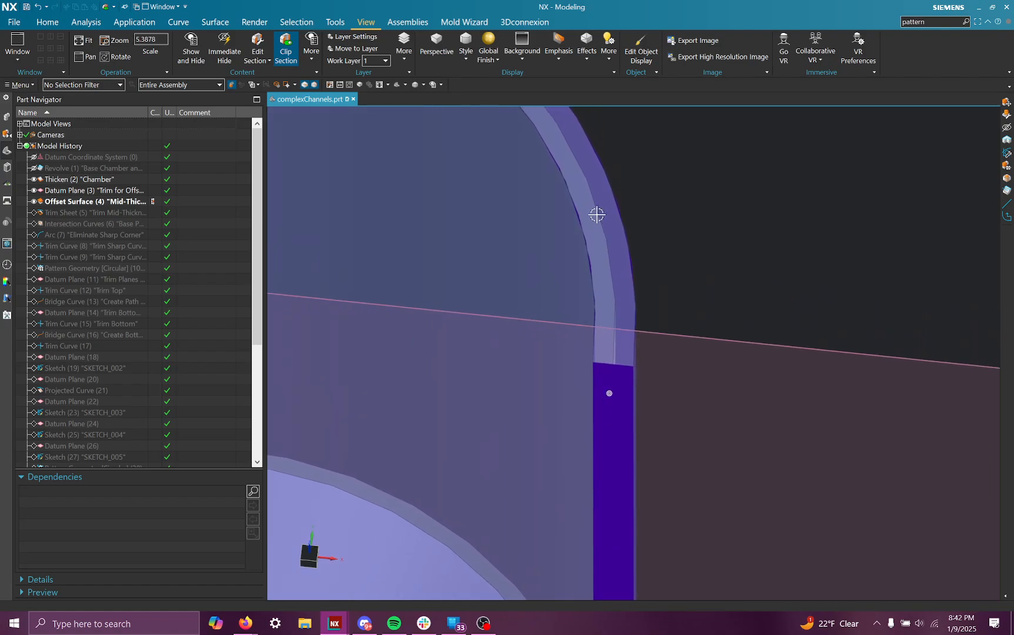
scroll(606, 285, down, 5)
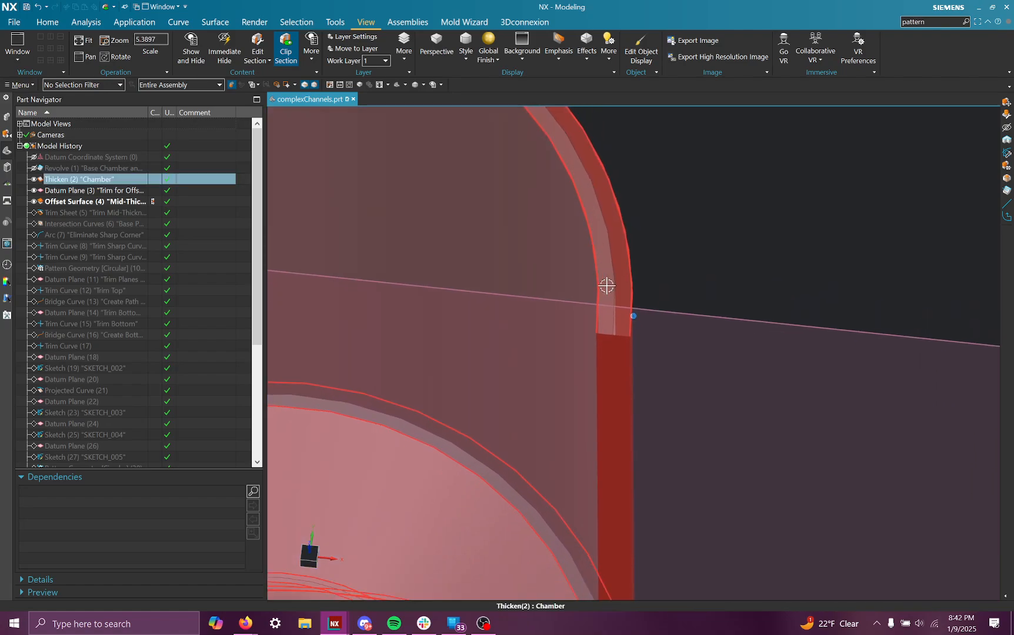
middle_drag(608, 315, 591, 353)
middle_drag(566, 272, 602, 331)
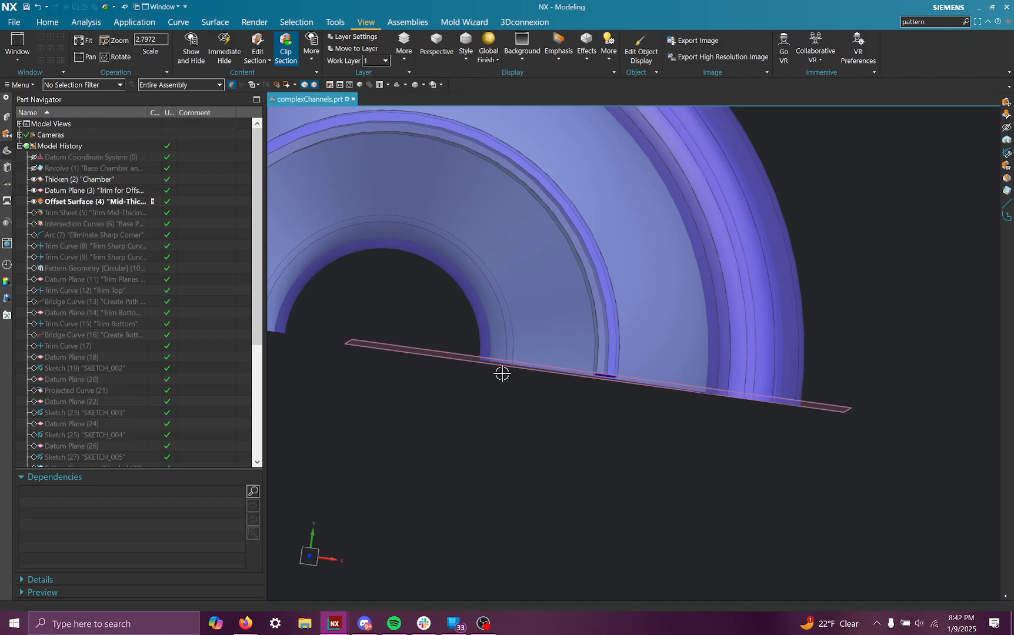
middle_drag(545, 267, 602, 384)
middle_drag(593, 332, 430, 220)
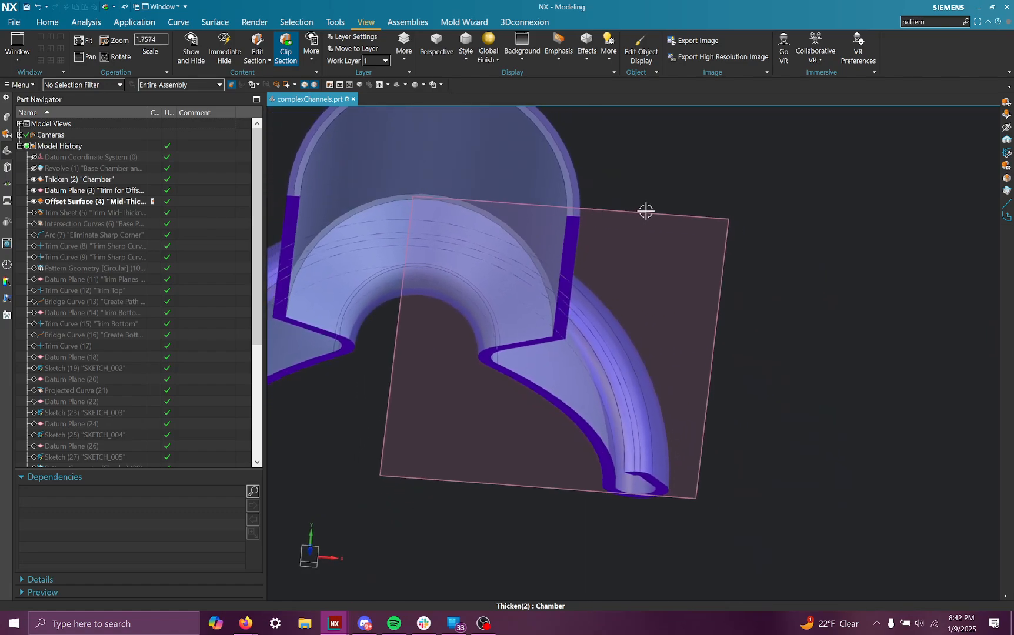
middle_drag(663, 216, 518, 297)
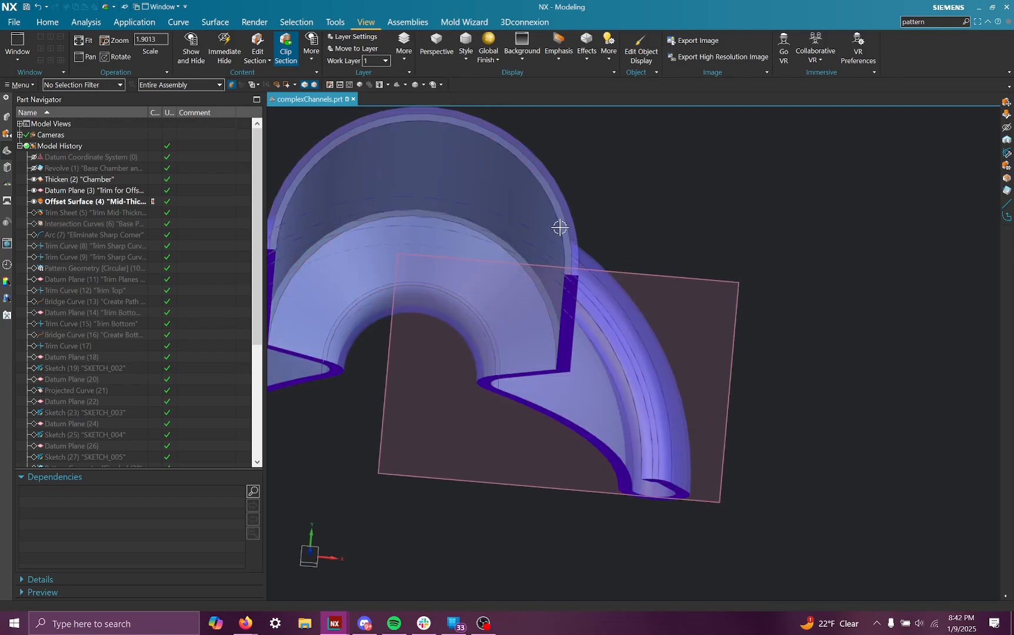
click(560, 308)
middle_drag(682, 344, 745, 357)
middle_drag(728, 398, 431, 229)
scroll(431, 229, up, 1)
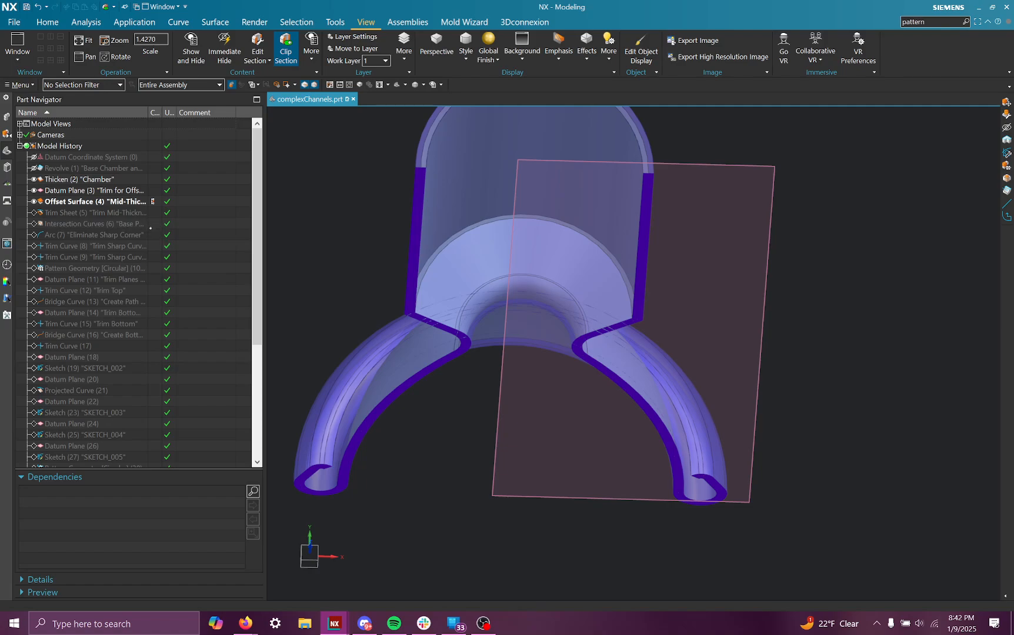
- Make Intersection Curves (6) "Base Path Curve" the current feature and examine the curve along the wall at the datum plane
click(150, 225)
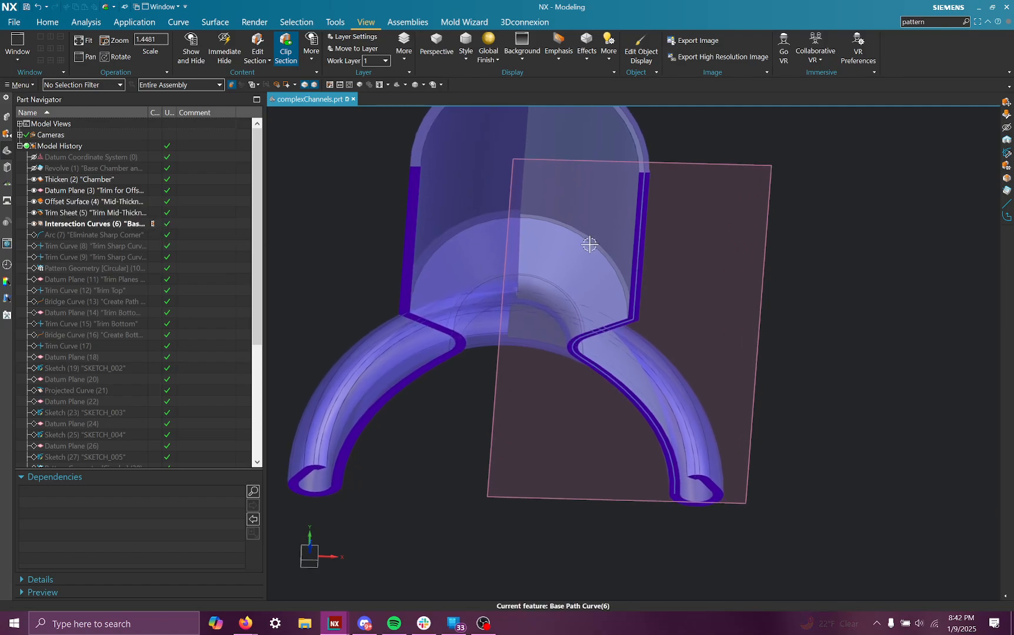
scroll(588, 242, up, 5)
scroll(621, 261, down, 2)
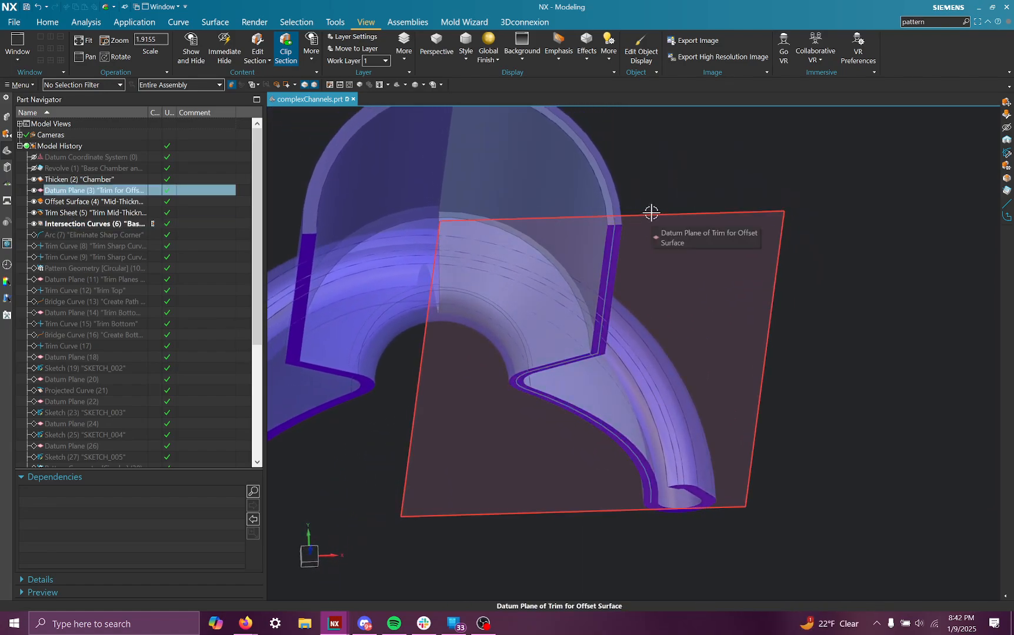
scroll(650, 213, down, 1)
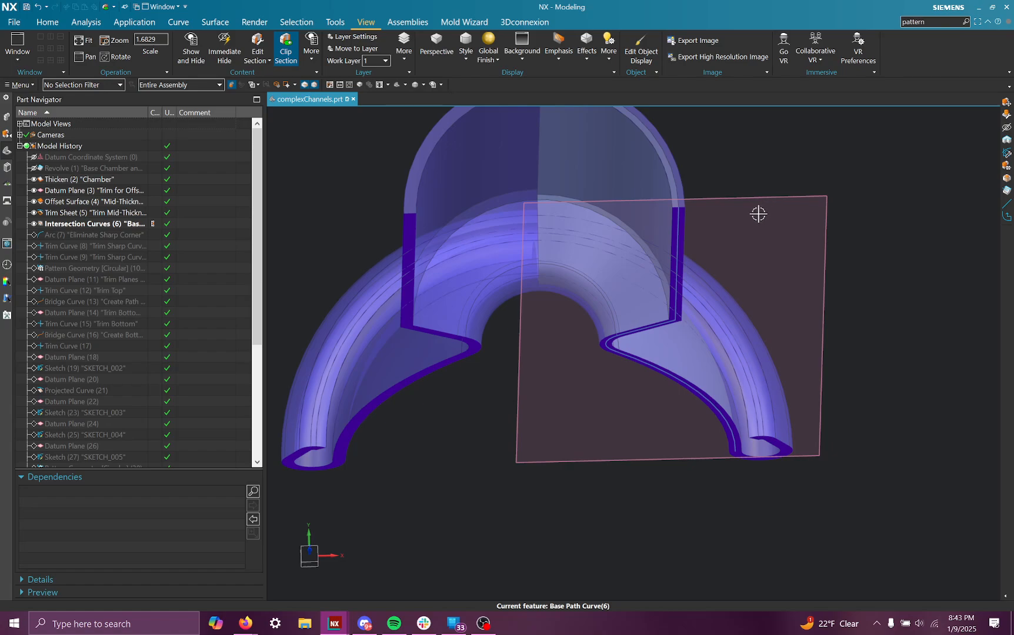
scroll(772, 212, down, 1)
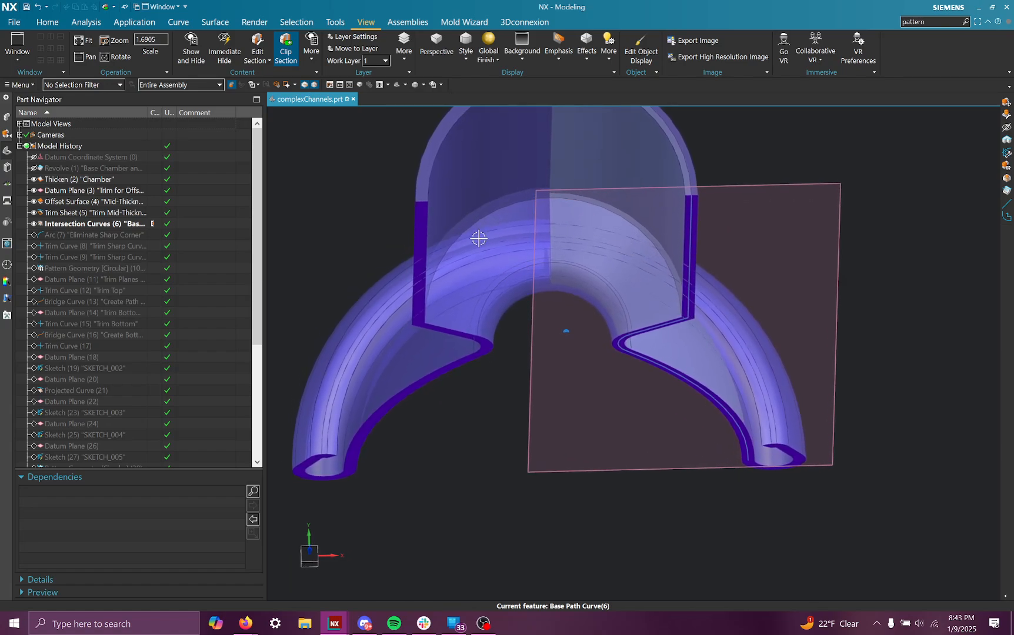
click(502, 286)
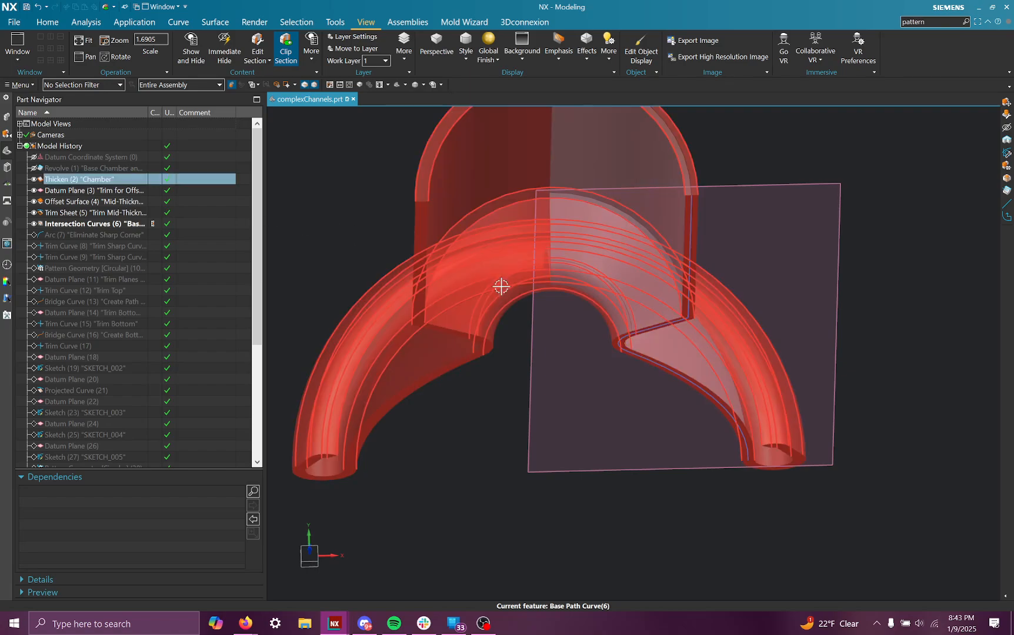
key(Escape)
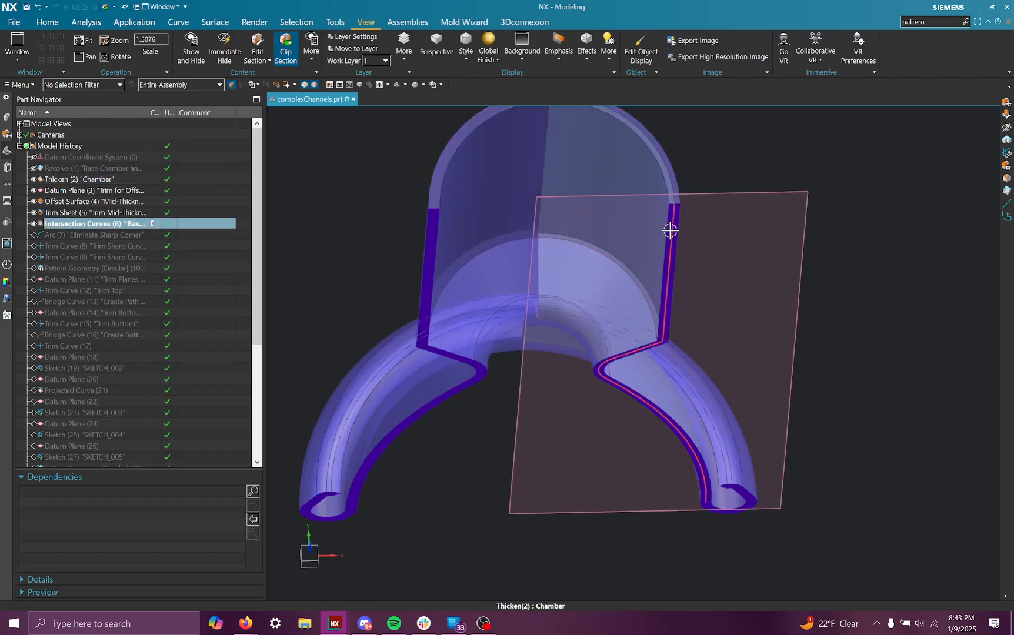
key(Escape)
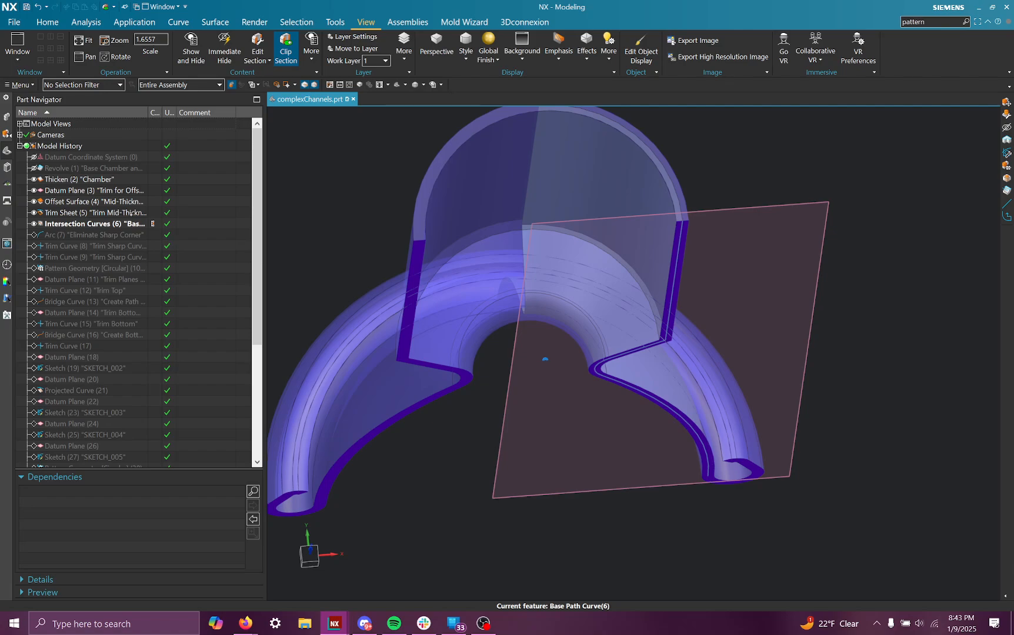
- Widen the feature name column to show full names and roll the history back to Trim Sheet (5) "Trim Mid-Thickness Surface"
drag(148, 112, 222, 112)
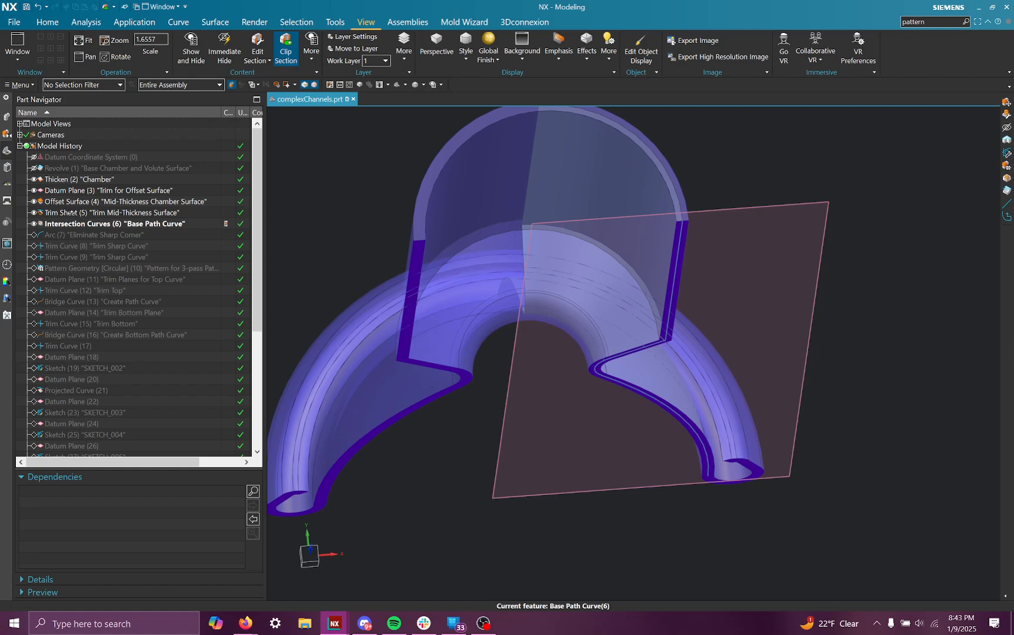
click(226, 212)
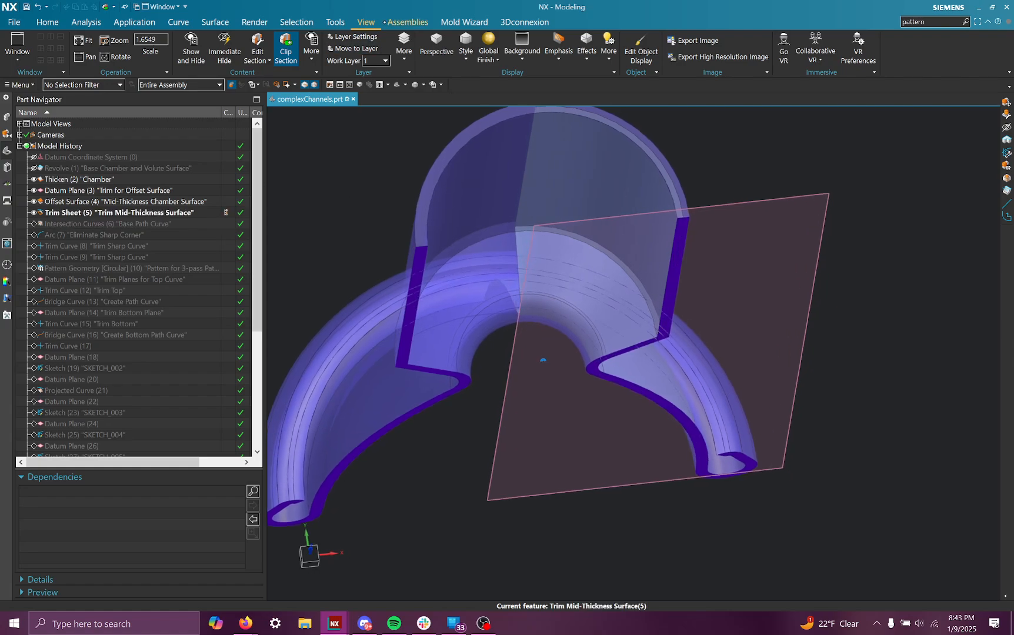
- Turn off section clipping to view the trimmed mid-thickness surface on the complete chamber
click(285, 50)
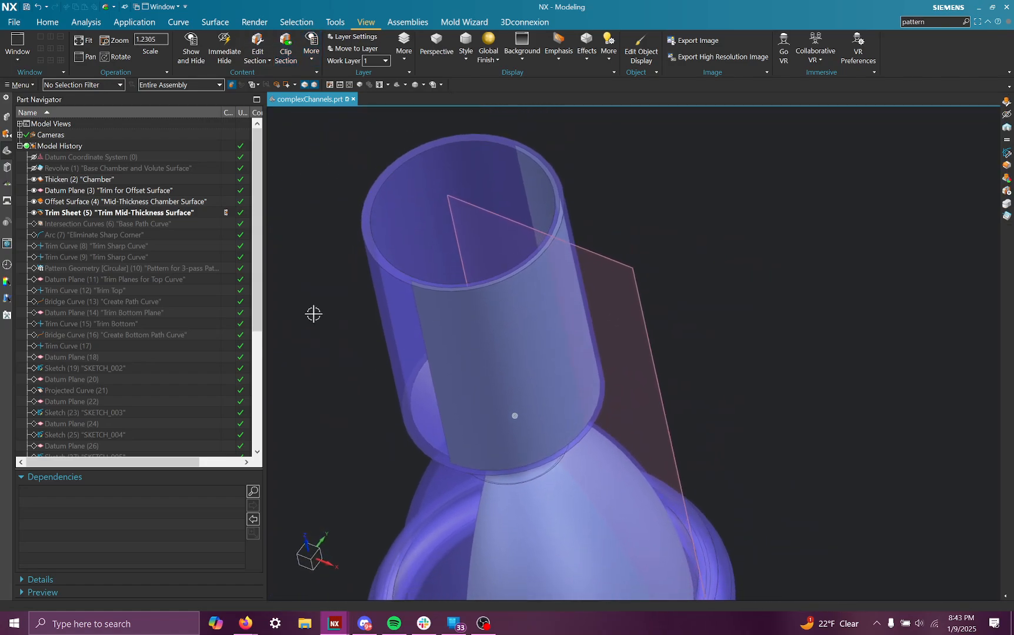
- Step the history between Offset Surface (4) and Trim Sheet (5) to compare the surface before and after trimming, ending at Intersection Curves (6)
click(225, 223)
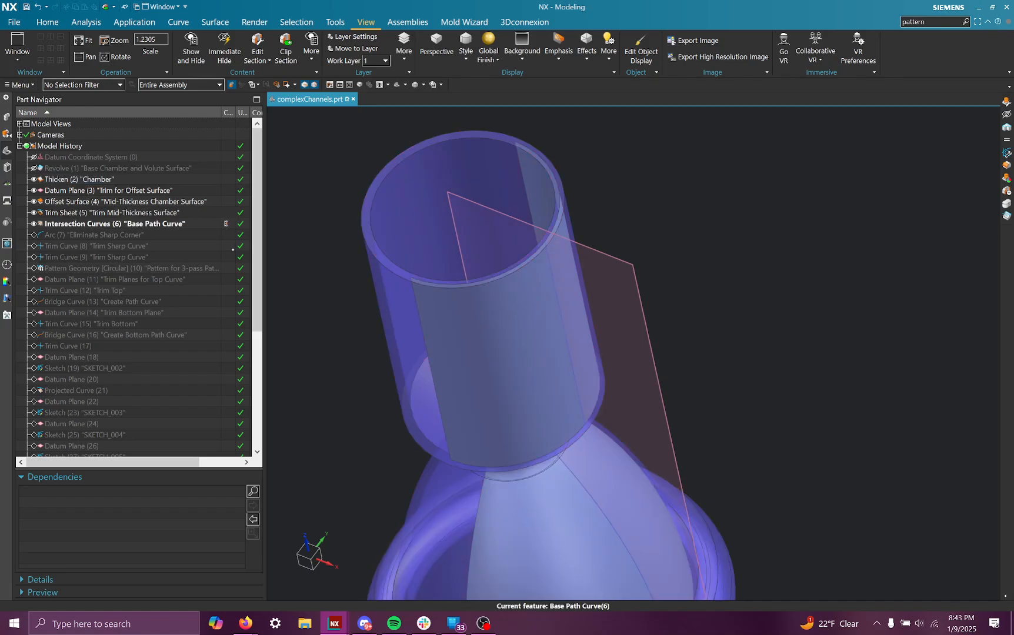
click(223, 212)
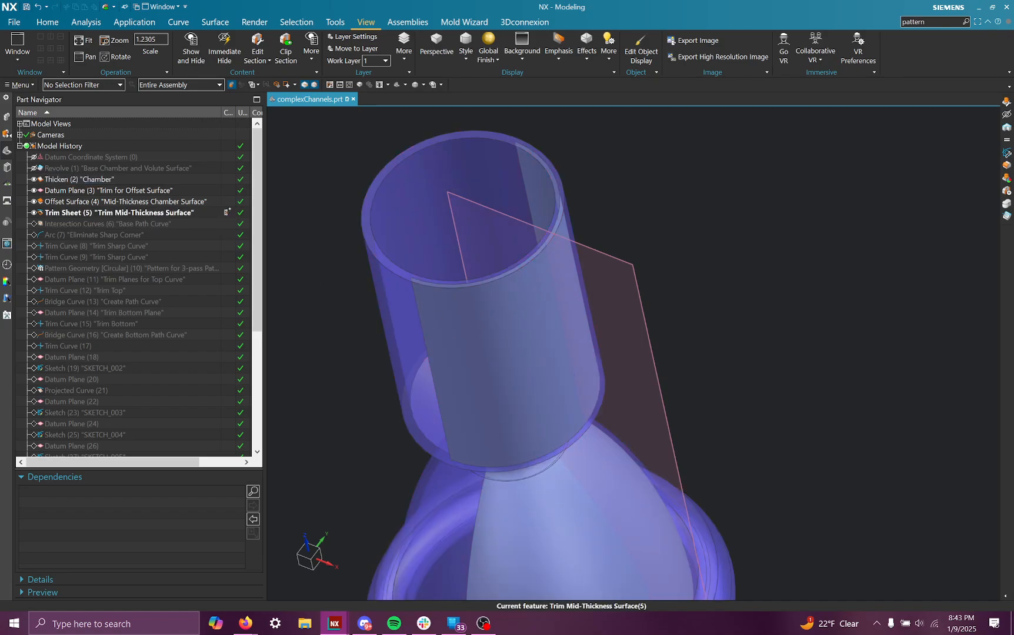
click(223, 201)
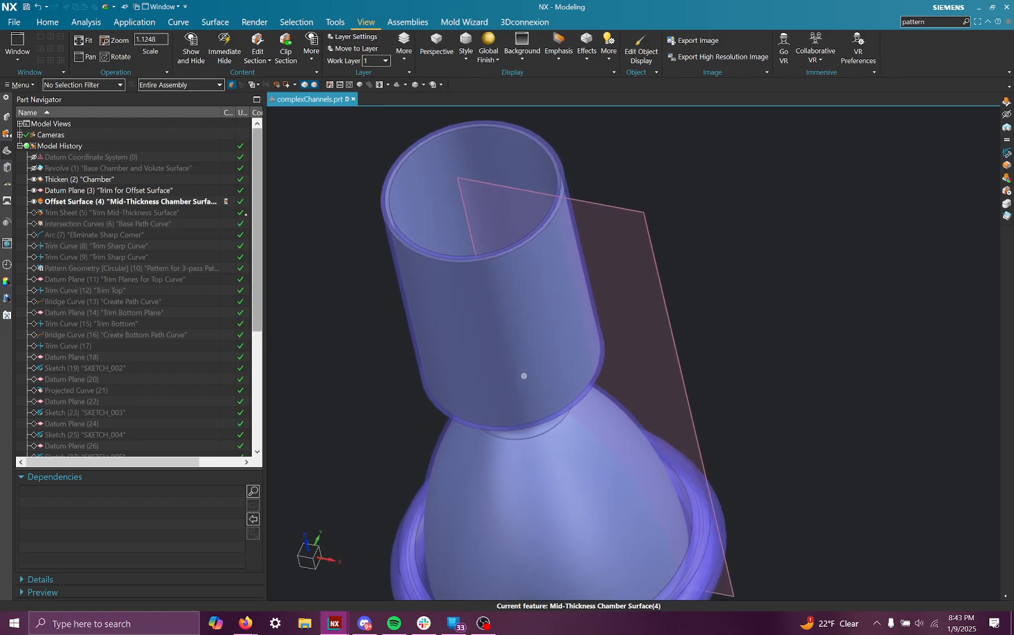
click(226, 212)
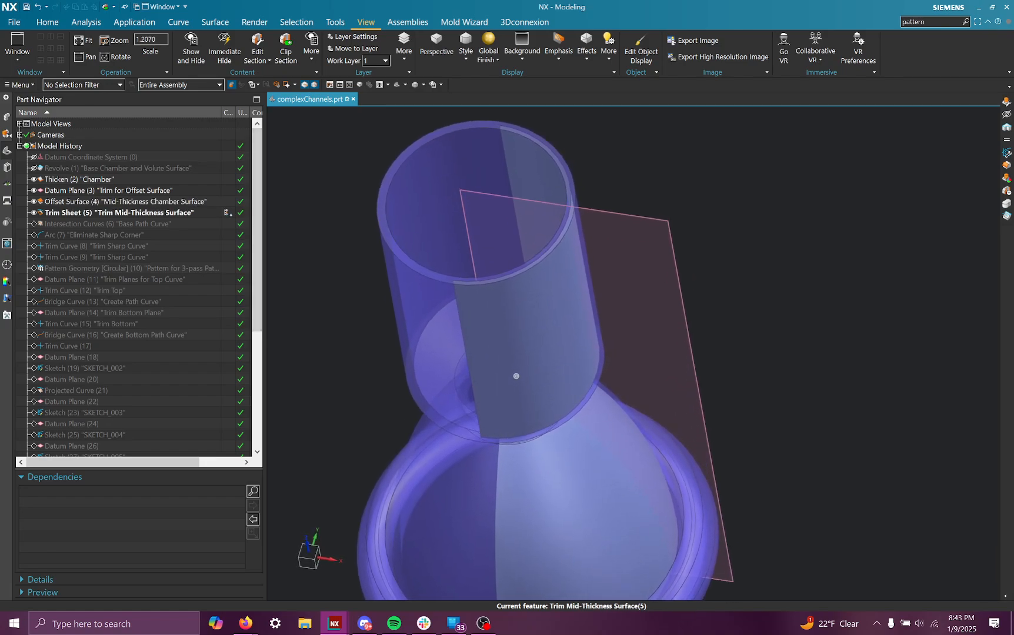
click(226, 224)
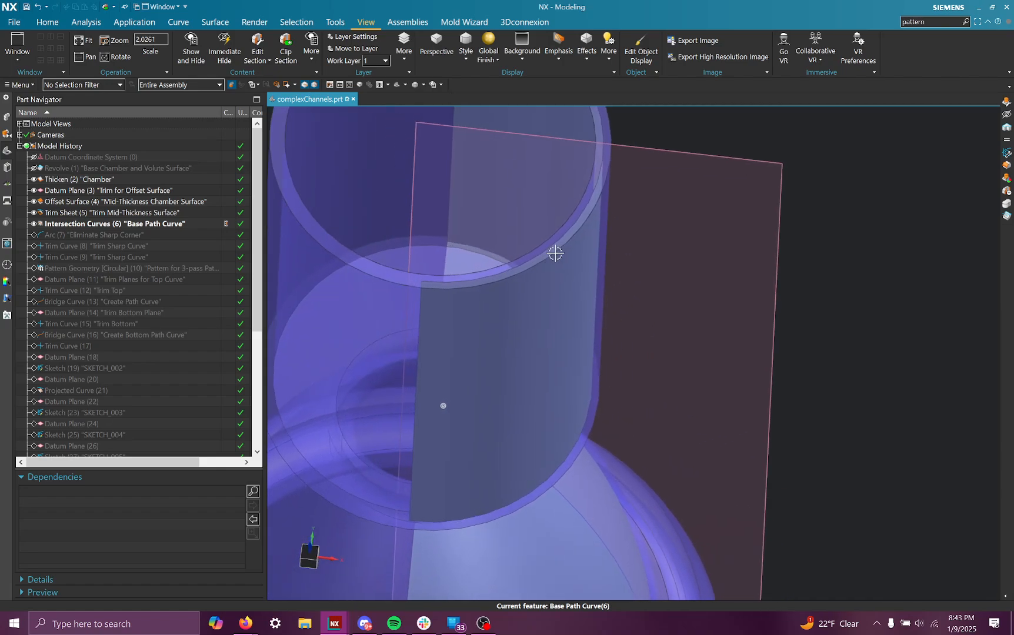
- Hide the Thicken (2) "Chamber" body and examine the trimmed mid-thickness surface where it meets the datum plane
click(666, 246)
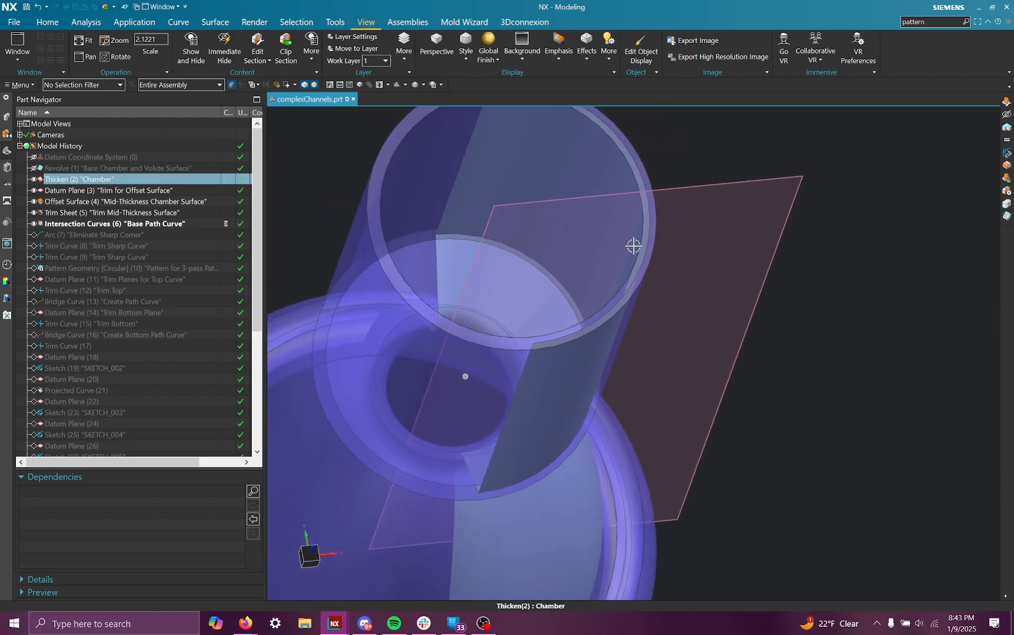
key(Escape)
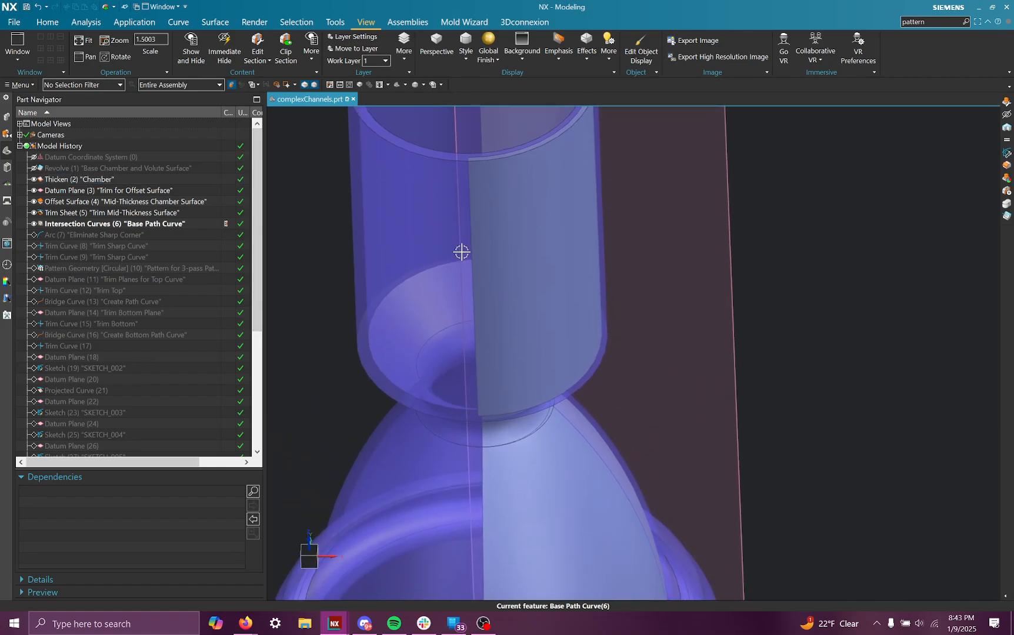
click(491, 290)
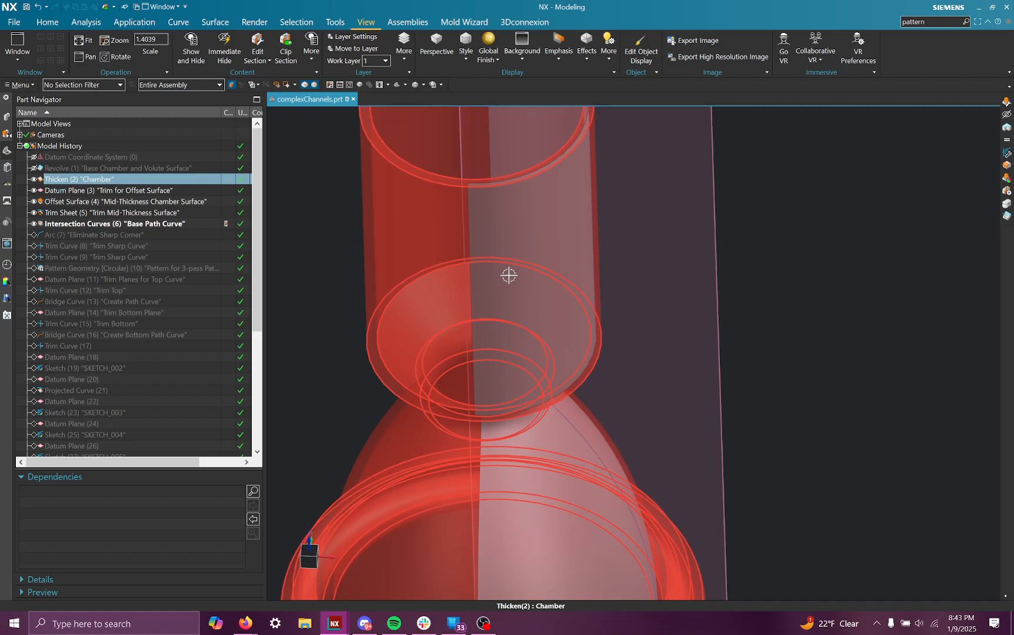
key(Escape)
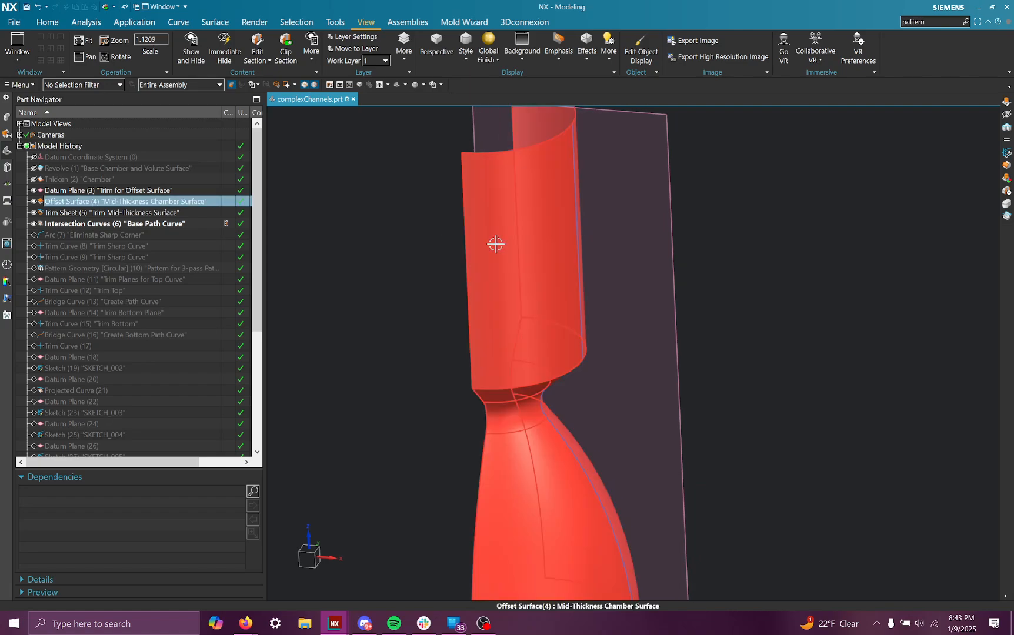
right_click(495, 243)
click(516, 235)
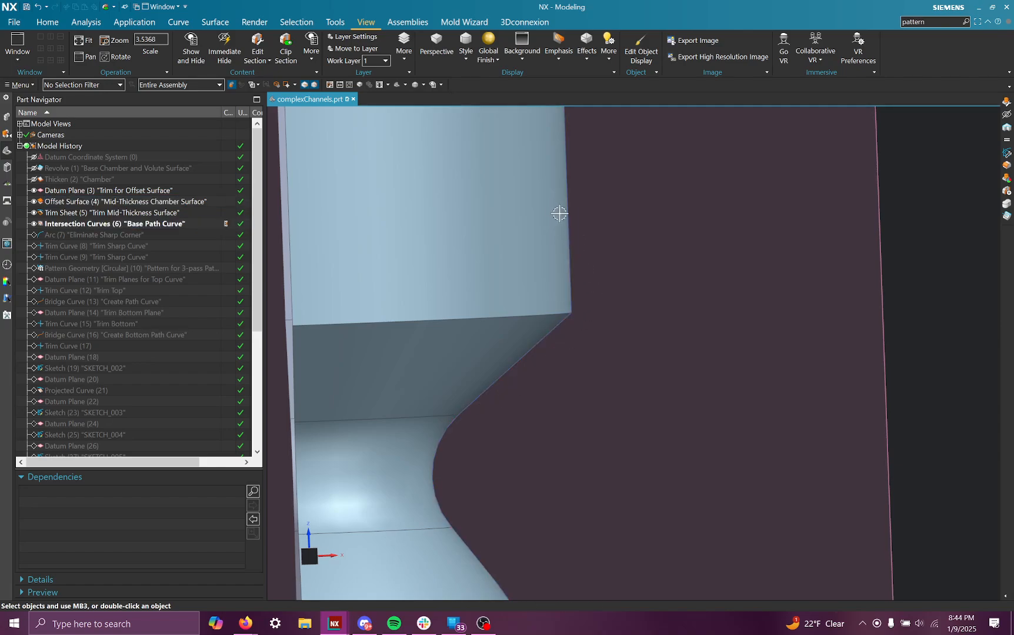
scroll(559, 338, down, 2)
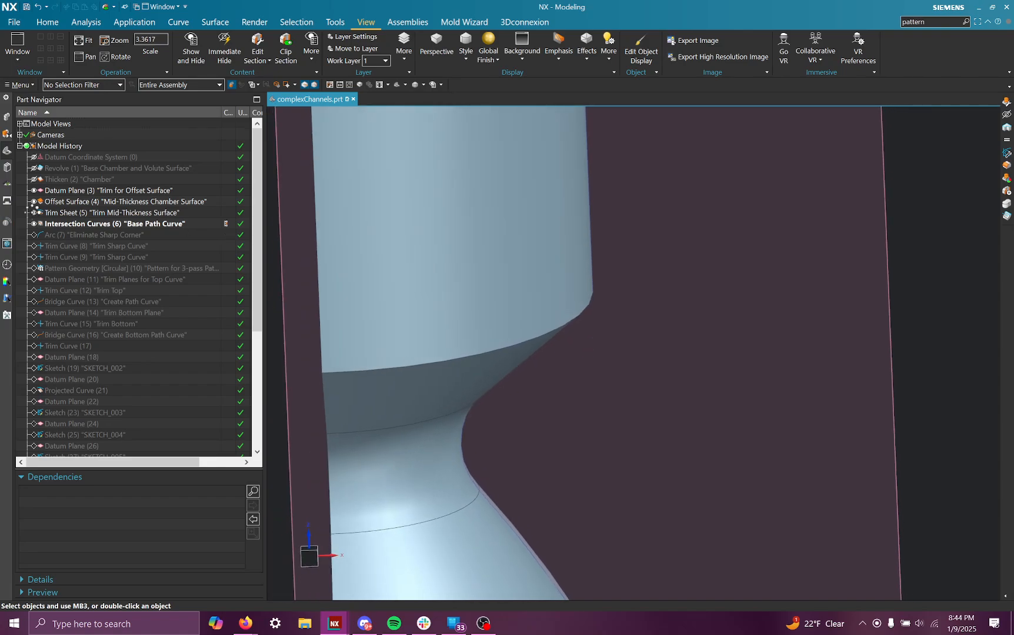
- Hide the trimmed mid-thickness surface and make Arc (7) "Eliminate Sharp Corner" the current feature
click(33, 212)
click(225, 234)
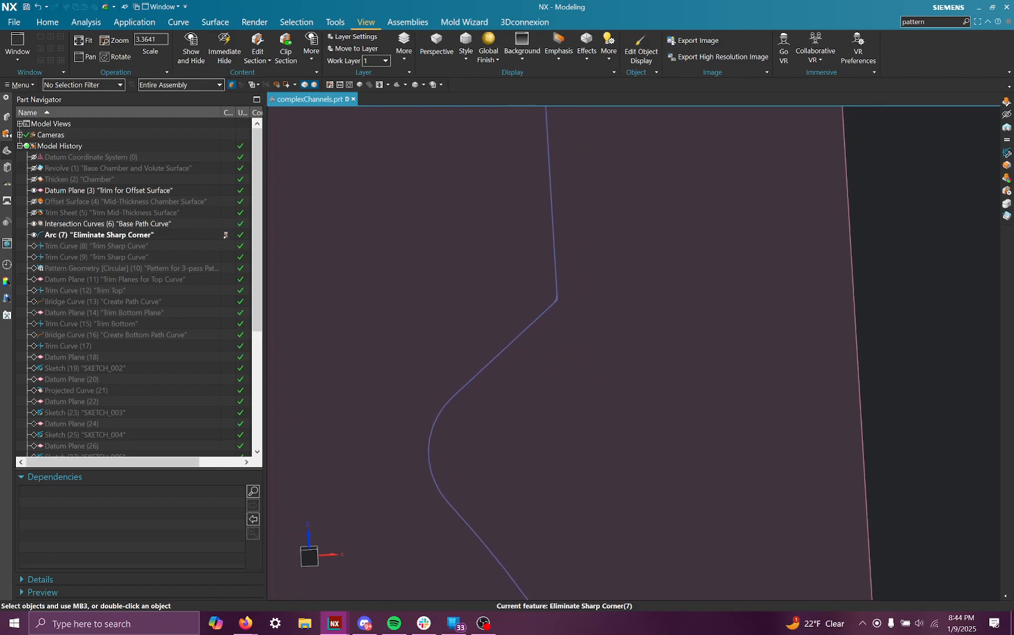
scroll(450, 310, up, 12)
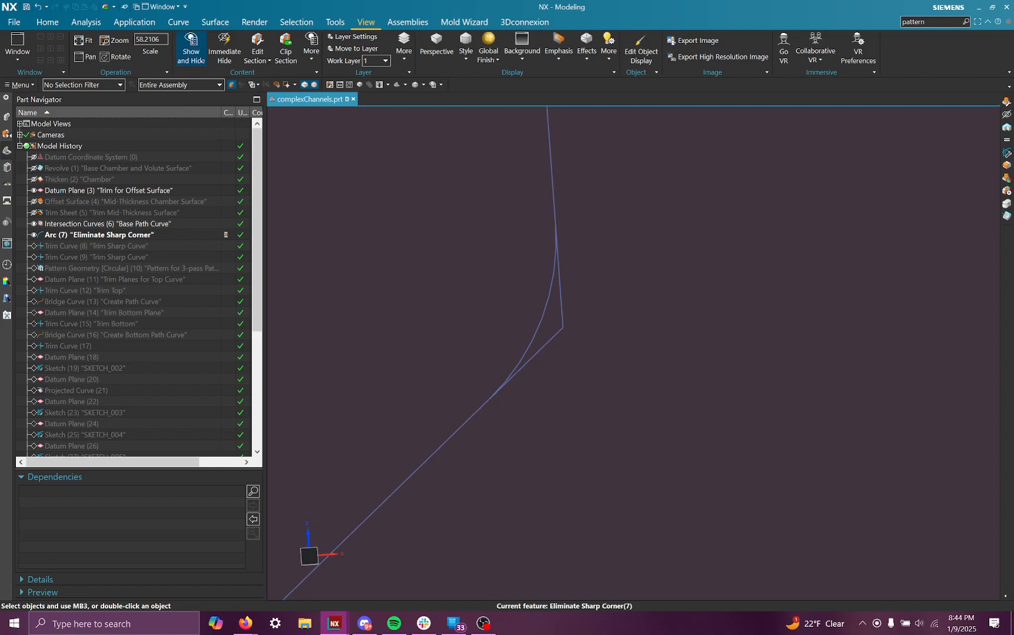
- Point out the Arc/Circle command and examine how the arc rounds the sharp corner of the base path curve
click(171, 20)
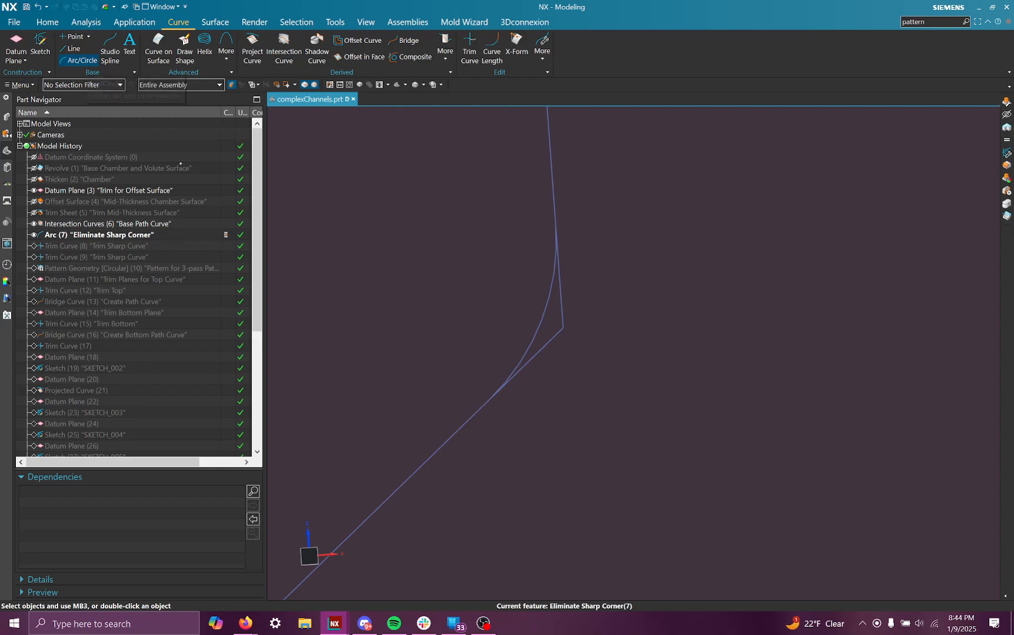
click(553, 224)
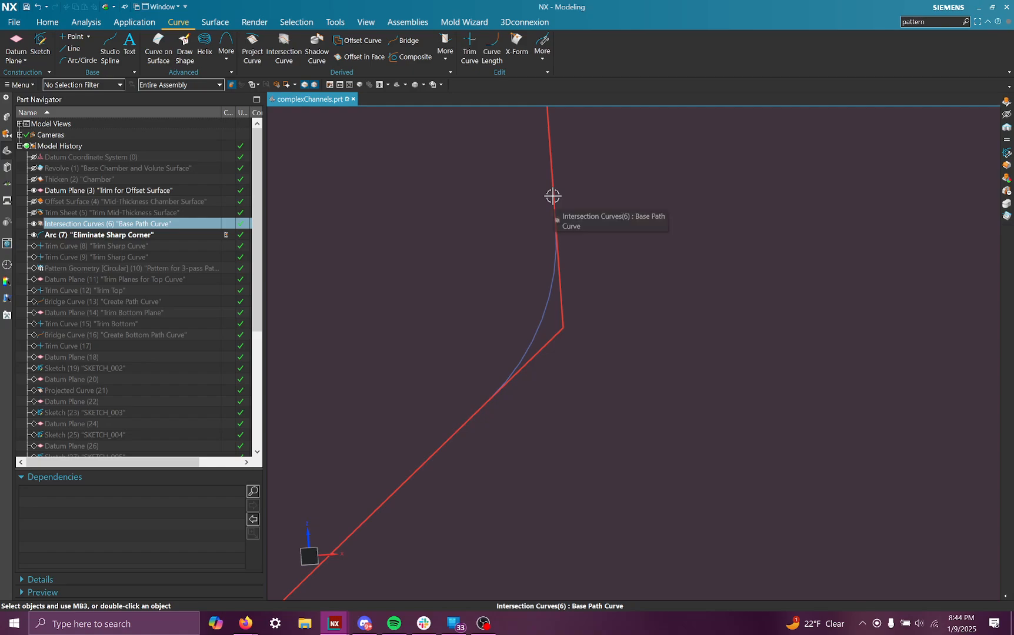
key(Escape)
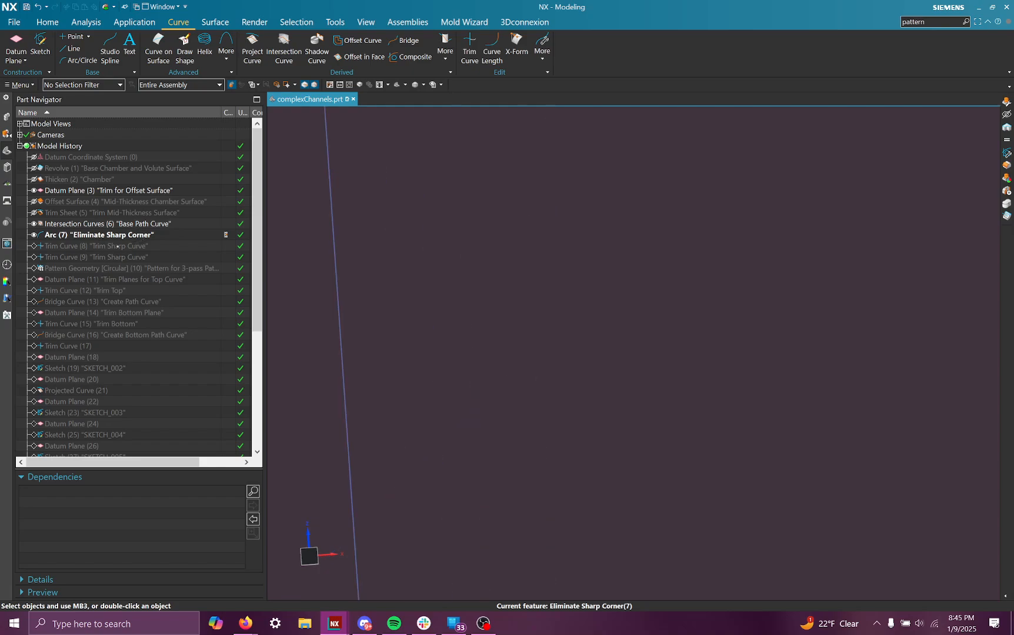
scroll(435, 253, down, 3)
scroll(490, 333, up, 3)
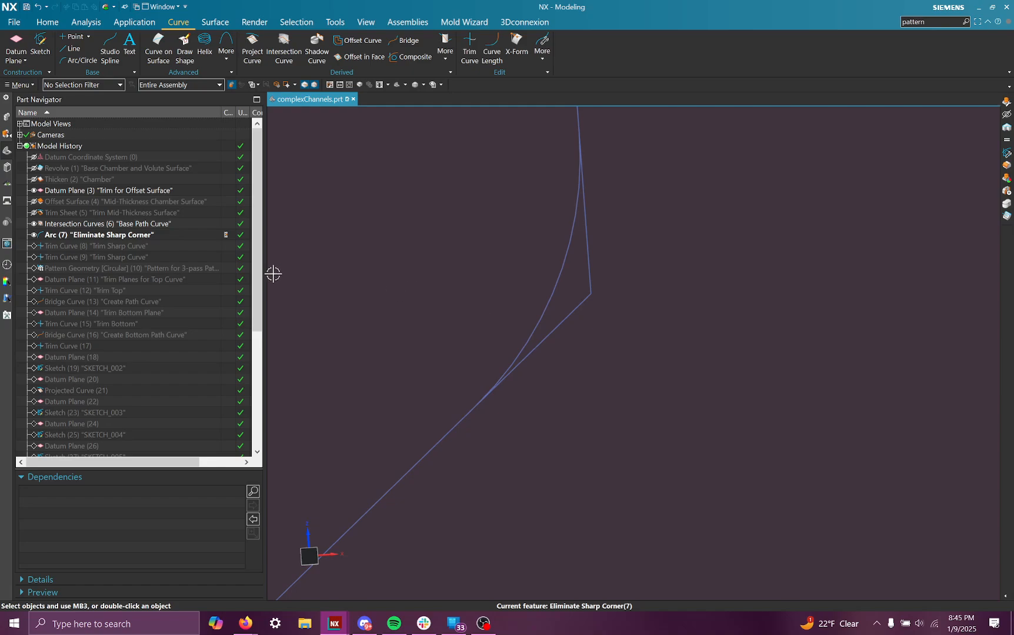
scroll(591, 297, up, 10)
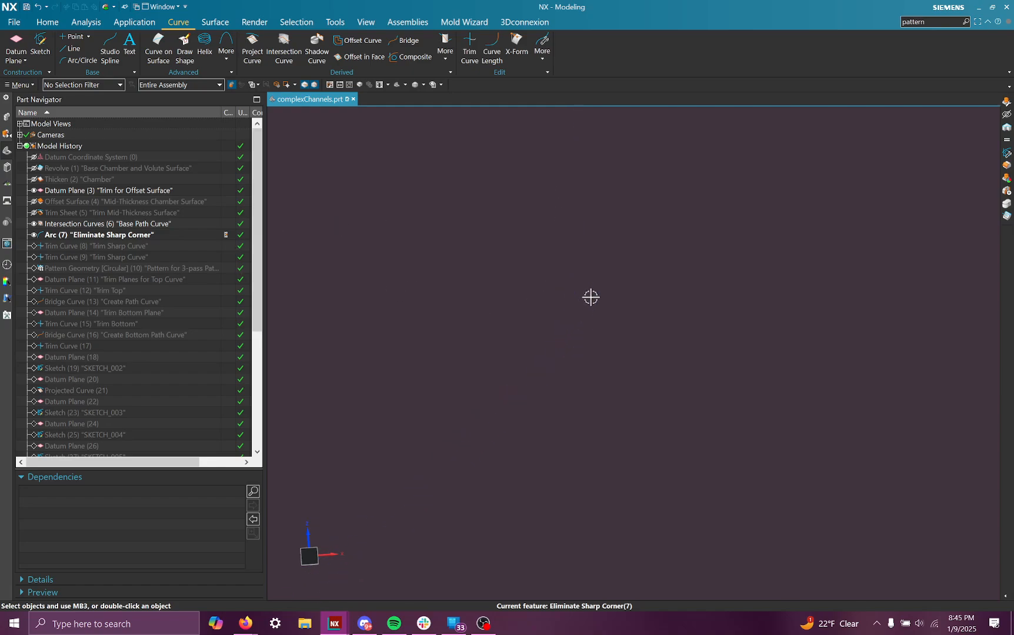
scroll(614, 323, down, 5)
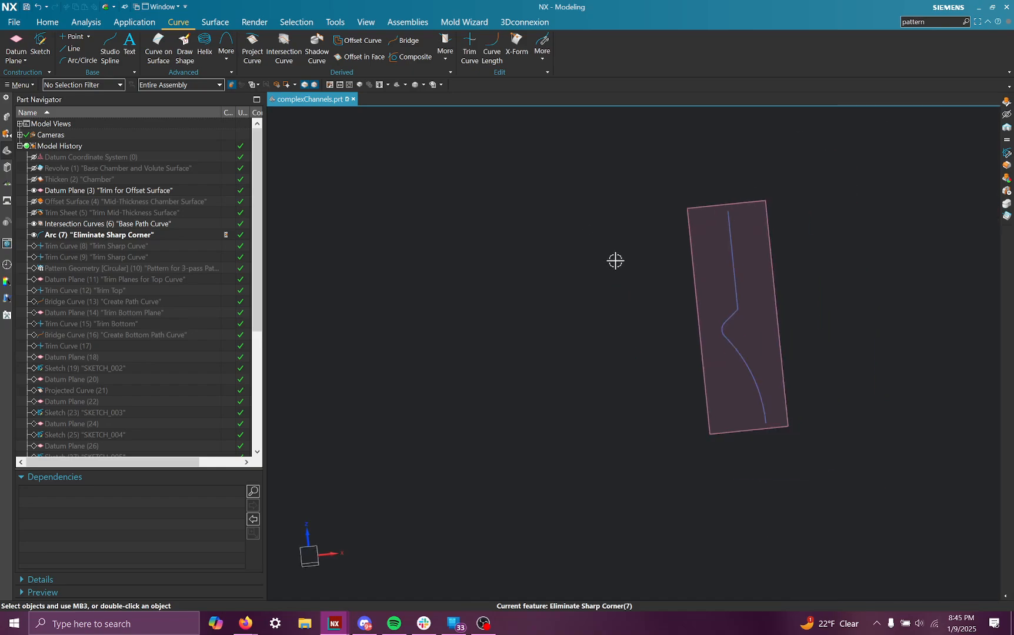
scroll(775, 314, up, 3)
scroll(575, 319, up, 3)
scroll(714, 350, up, 2)
scroll(677, 340, up, 2)
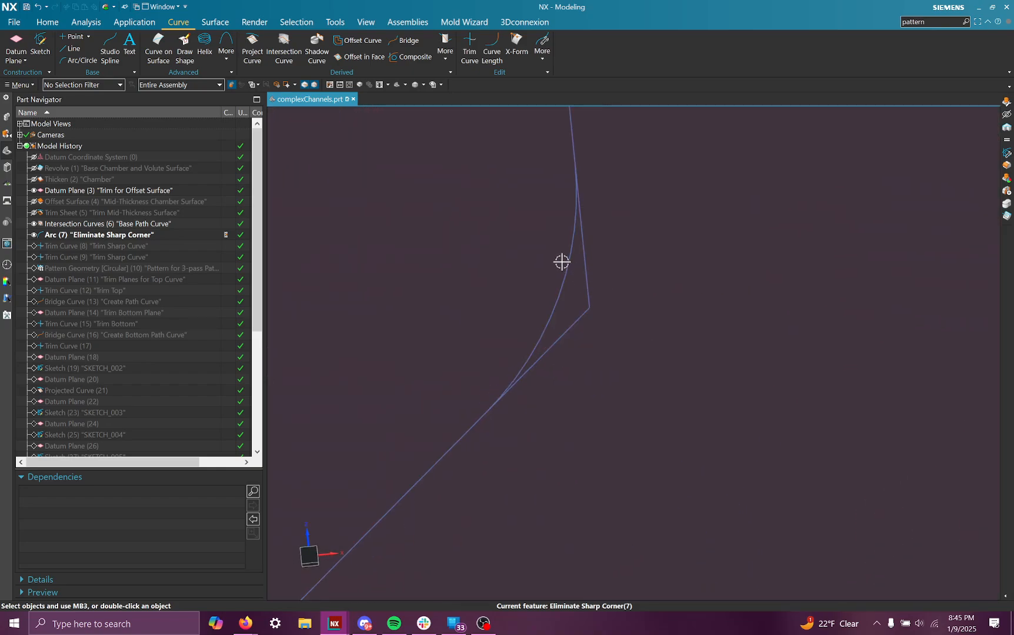
scroll(563, 262, up, 2)
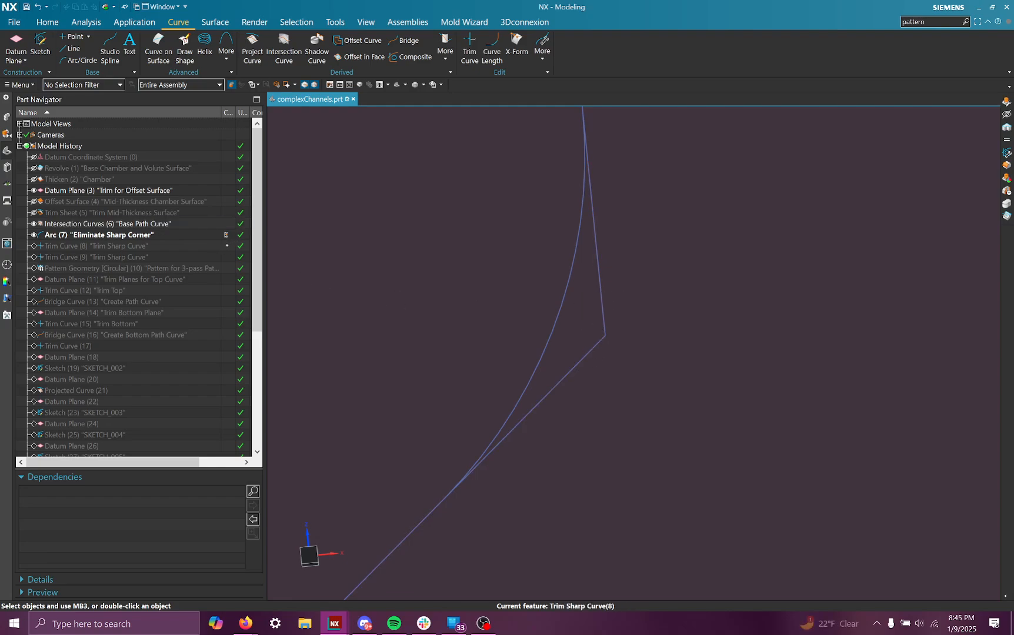
- Advance the history through Trim Curve (8) to Trim Curve (9) "Trim Sharp Curve" and examine the path at the corner
key(ctrl+shift+Right)
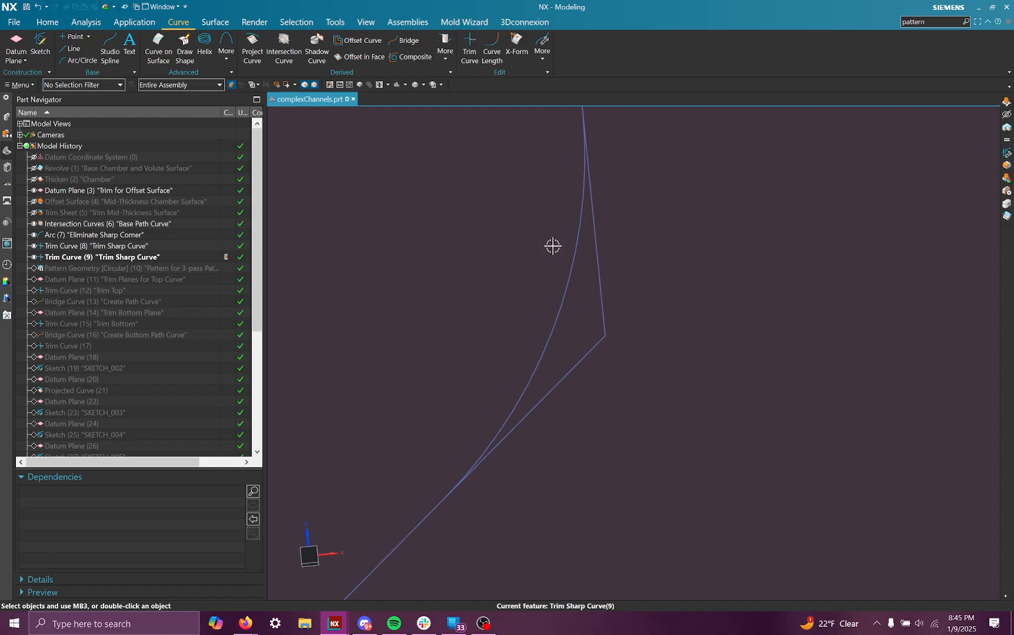
scroll(552, 246, down, 5)
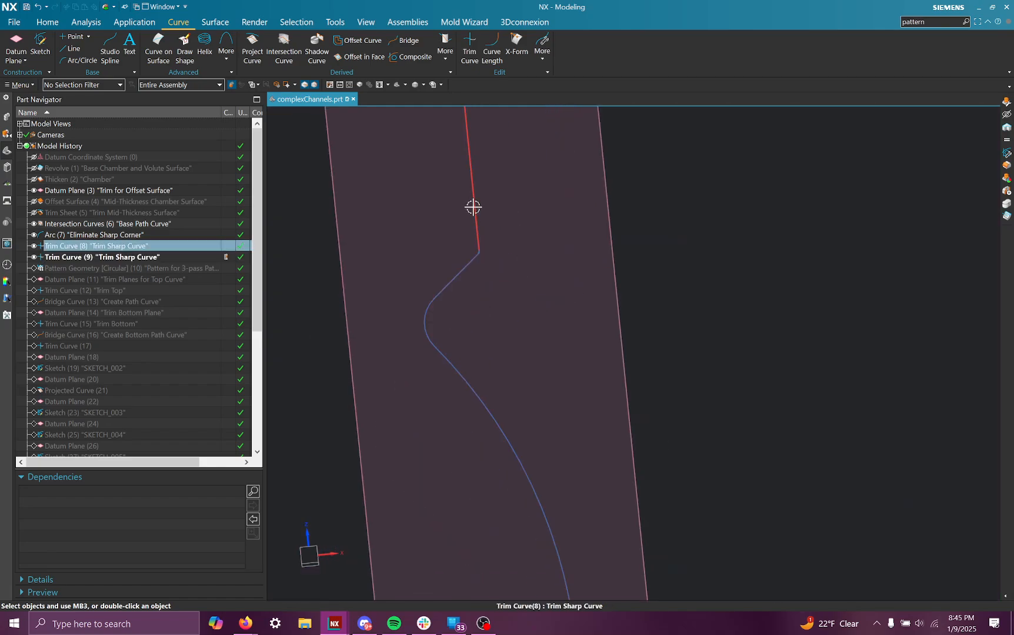
scroll(467, 169, down, 1)
scroll(468, 165, up, 5)
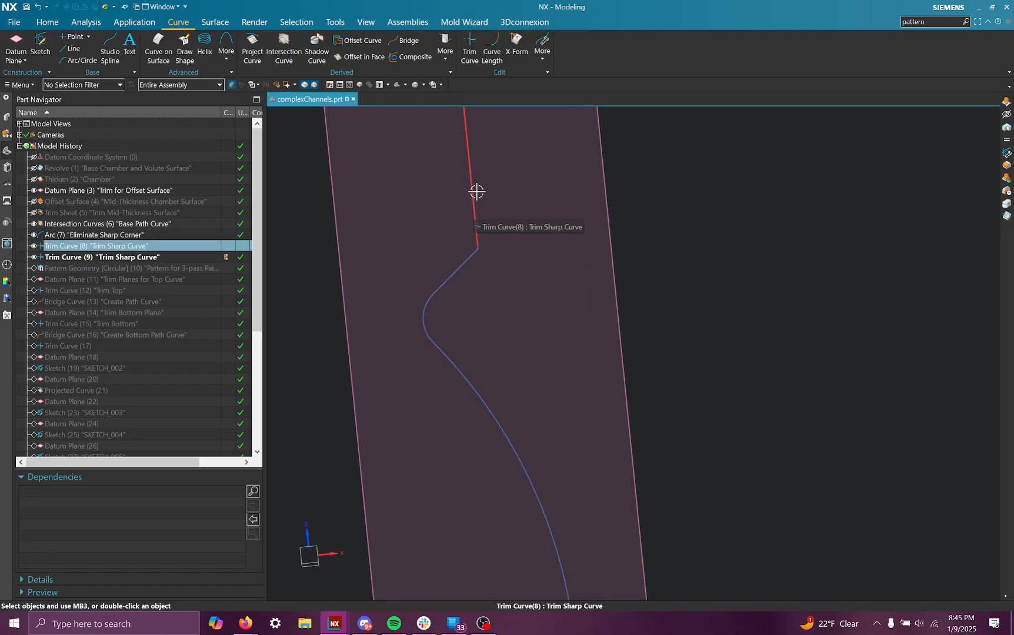
mouse_move(461, 329)
middle_down()
mouse_move(512, 353)
mouse_move(455, 318)
middle_up()
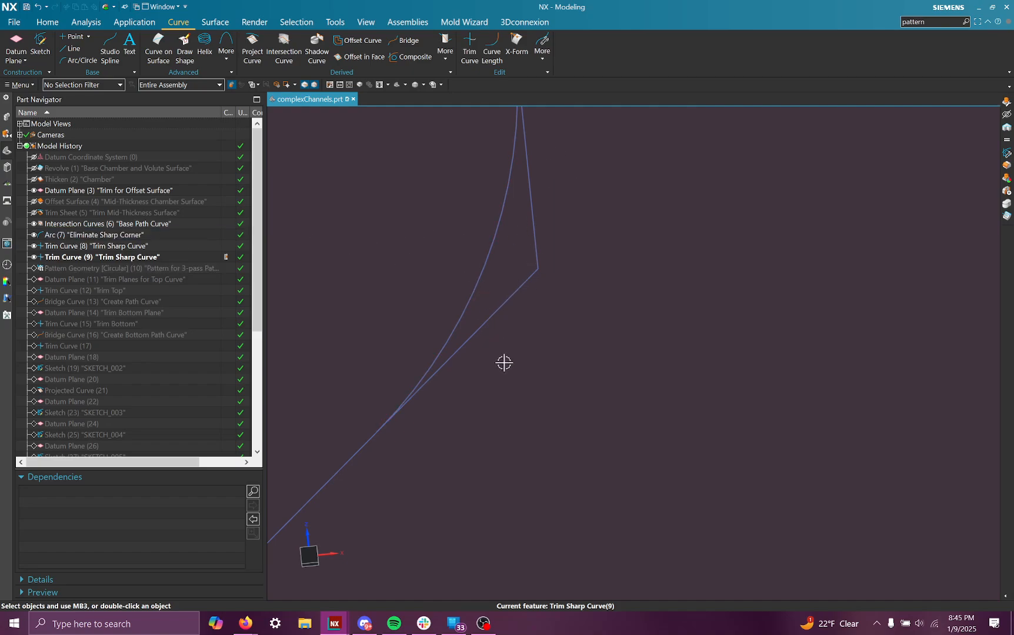
scroll(506, 335, down, 3)
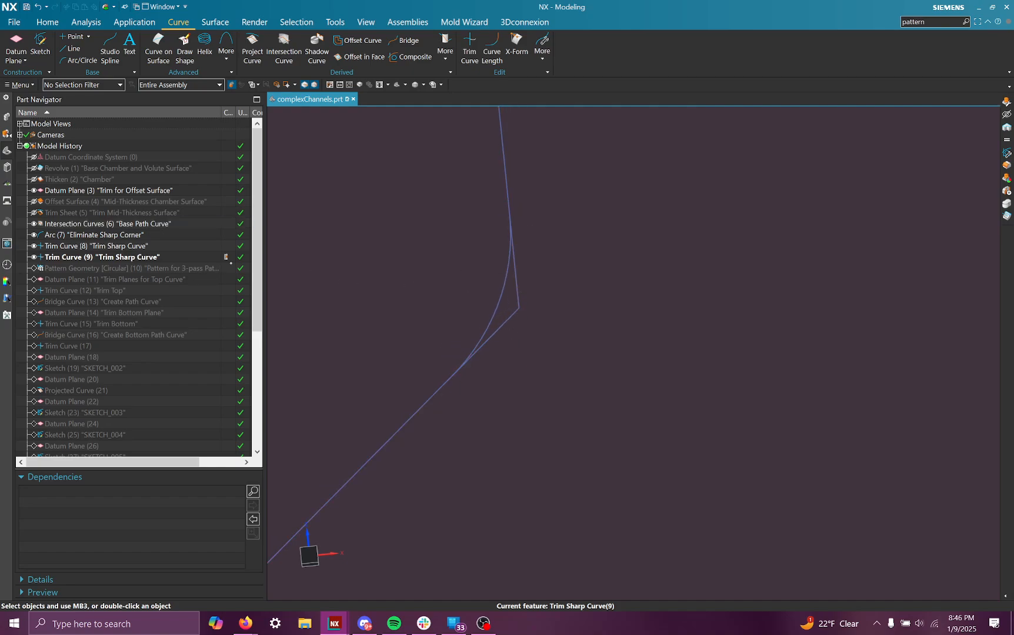
- Make Pattern Geometry [Circular] (10) "Pattern for 3-pass Path" the current feature and view the patterned curves
click(226, 271)
middle_drag(393, 240, 443, 215)
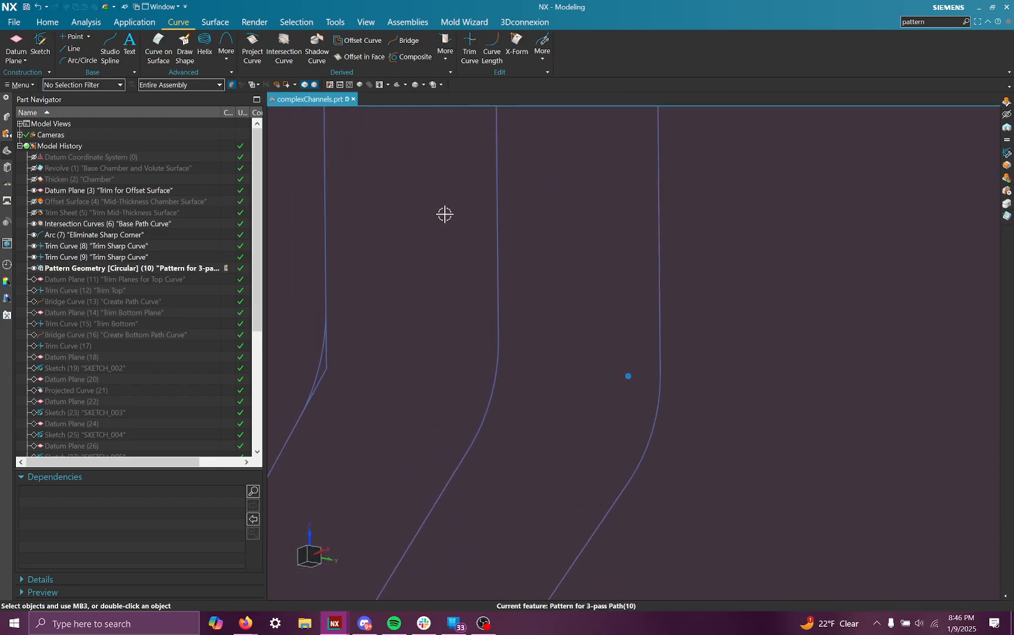
scroll(462, 220, down, 8)
- Hide Datum Plane (3) "Trim for Offset Surface" and examine the patterned path curves from the side and from above
middle_drag(526, 228, 464, 272)
right_click(464, 271)
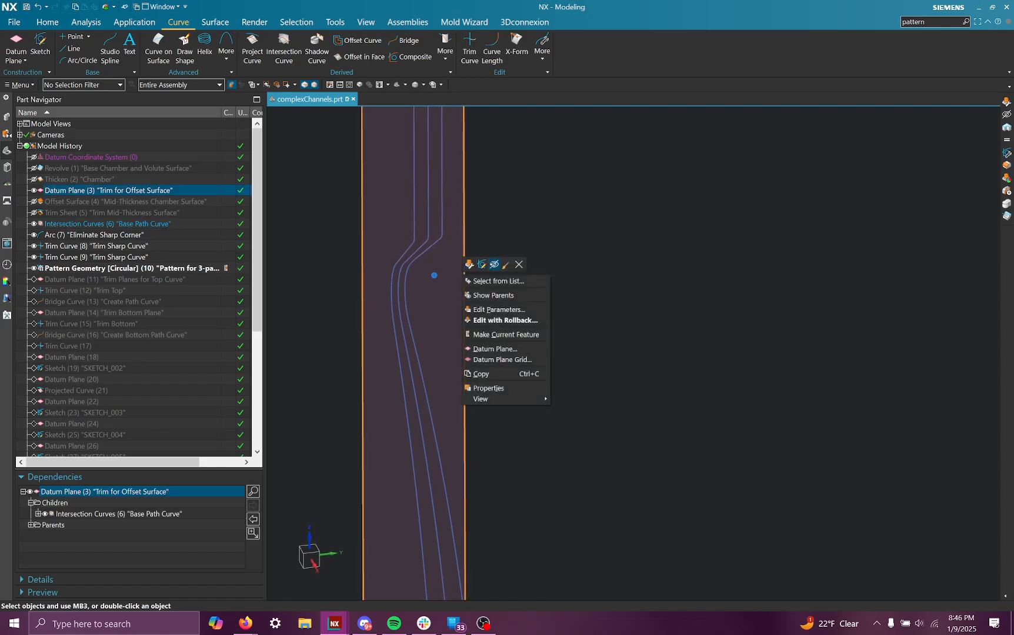
click(494, 264)
scroll(507, 278, down, 5)
scroll(534, 285, up, 2)
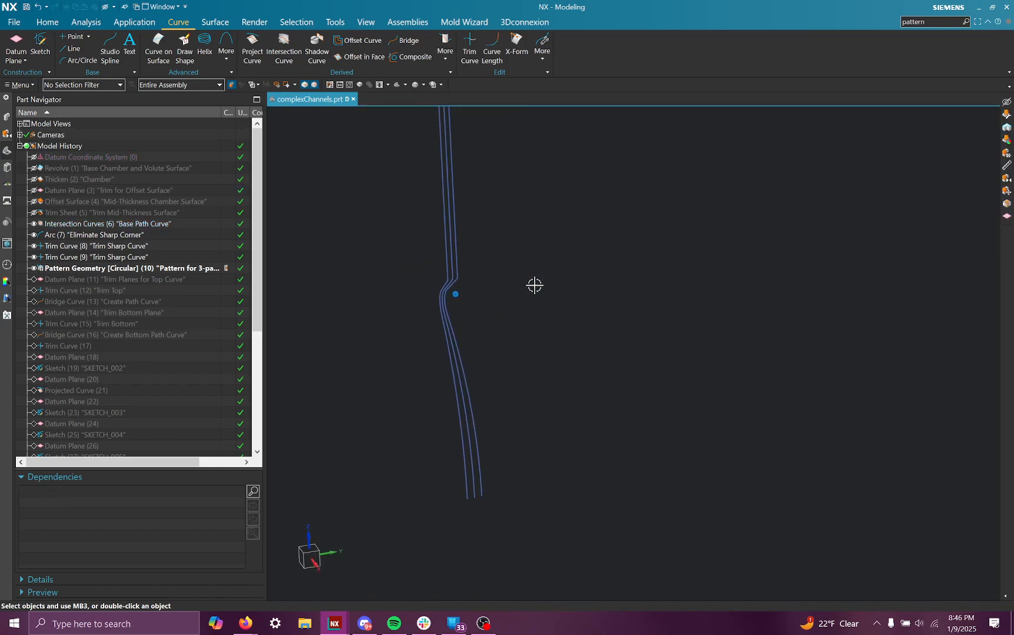
middle_drag(534, 286, 502, 269)
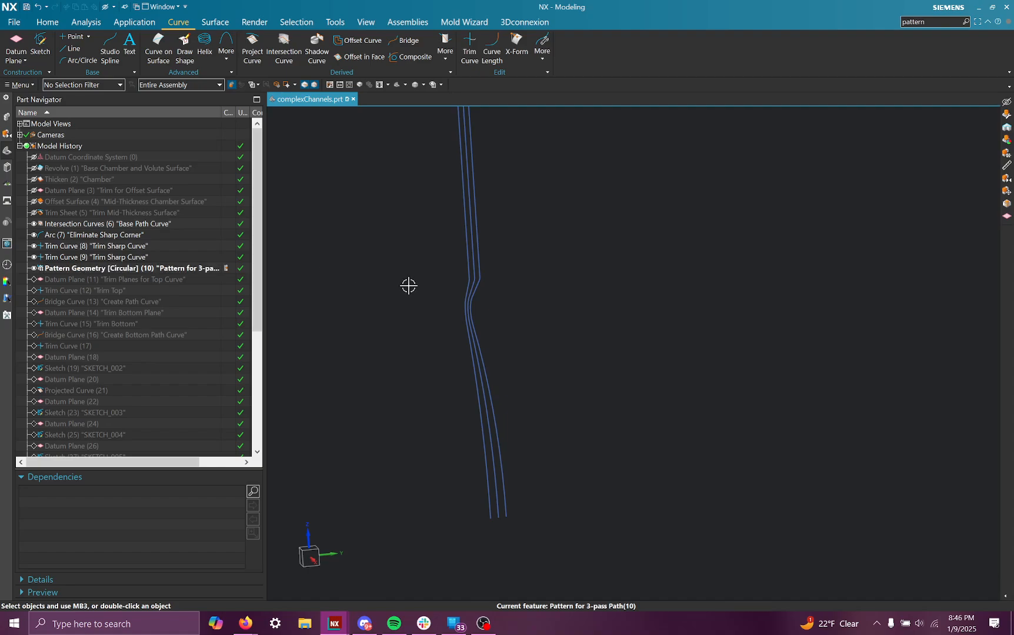
middle_drag(478, 296, 466, 188)
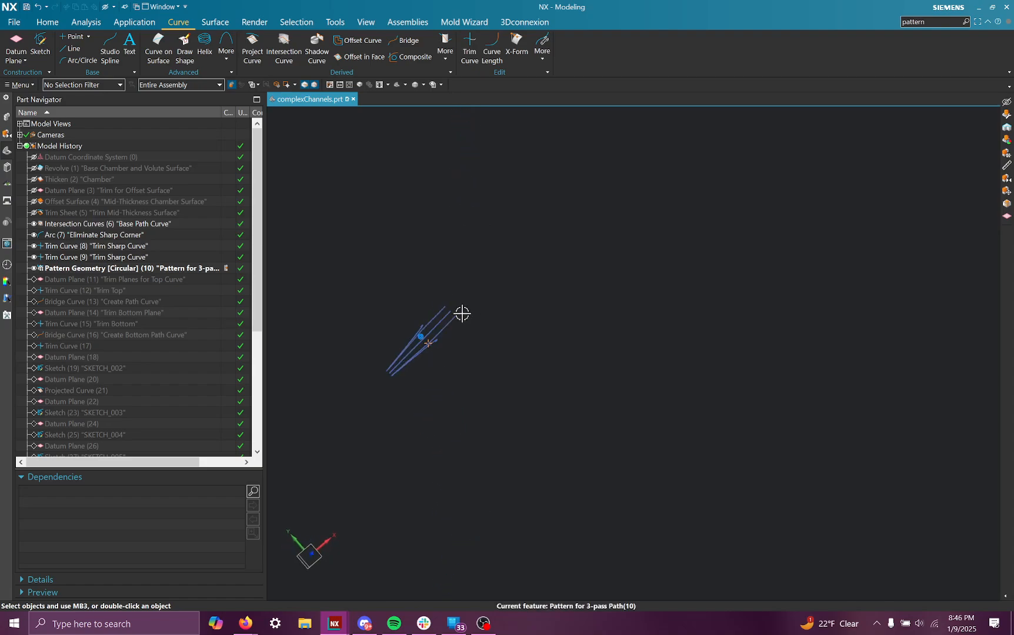
- Open the Pattern Geometry (10) definition, inspect its count and span angle, and close it
click(143, 269)
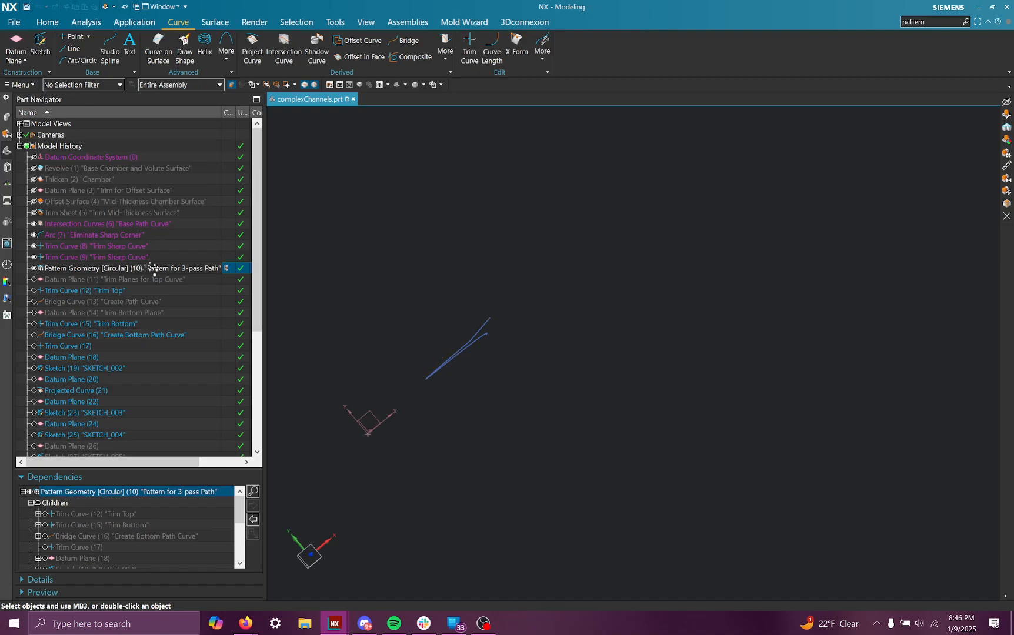
double_click(147, 268)
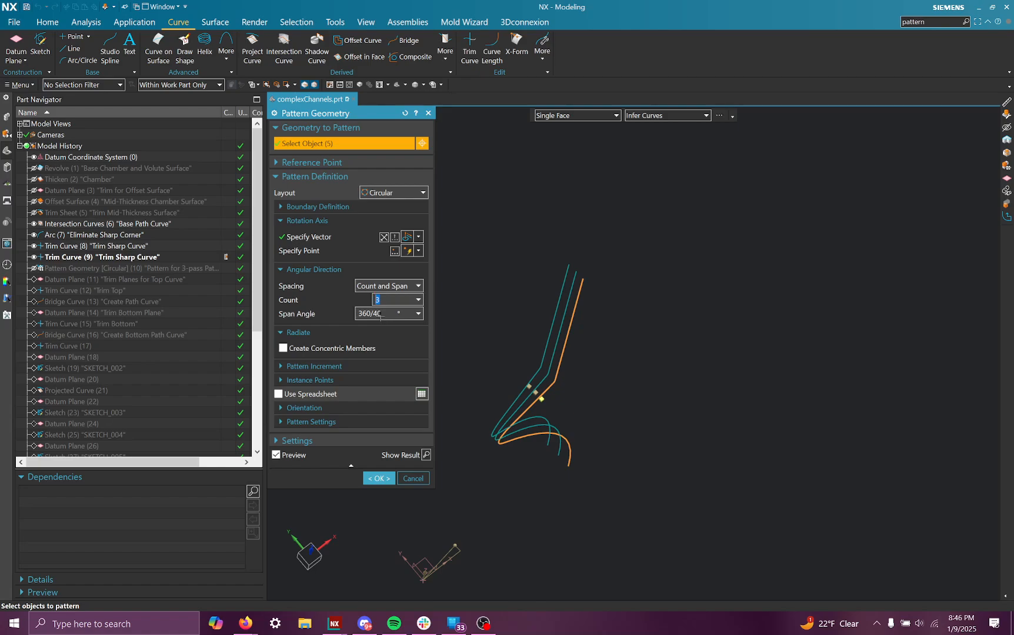
click(385, 314)
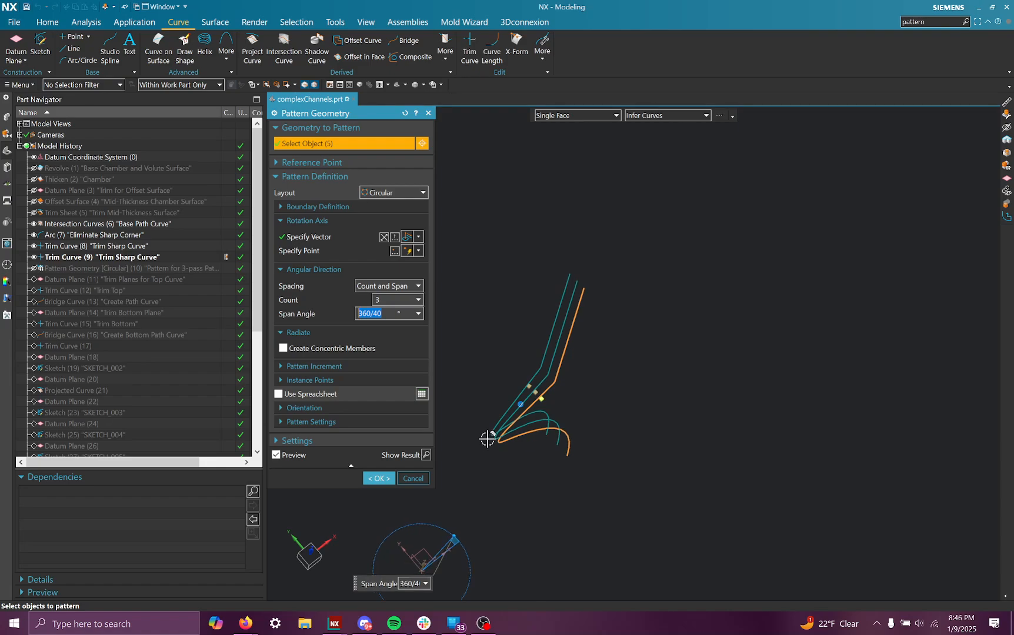
click(379, 478)
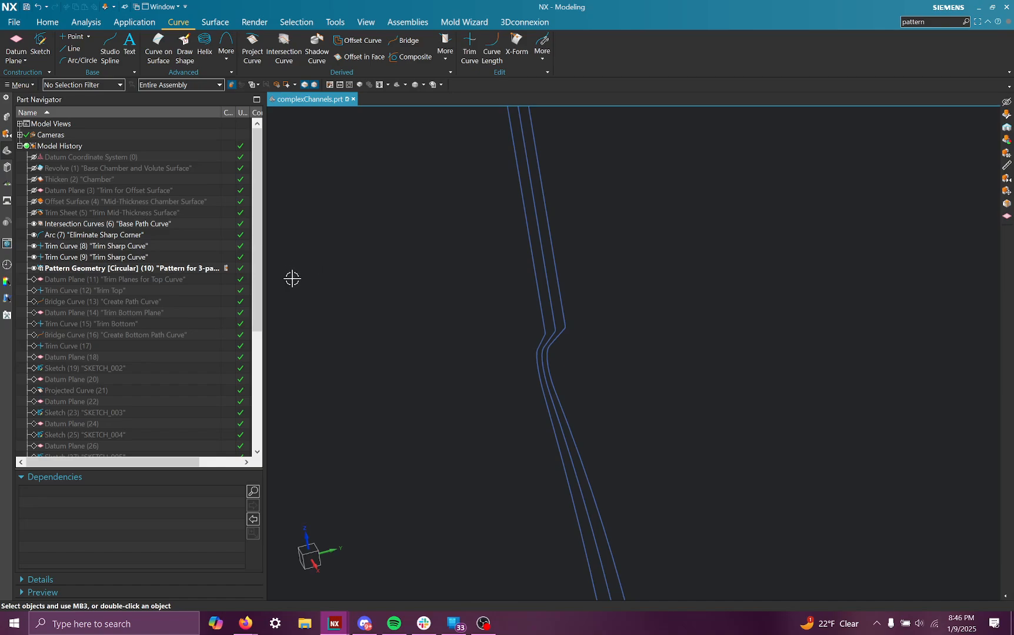
- Examine the three patterned path curves around the corner and highlight Trim Curve (9) "Trim Sharp Curve" with its dependencies
middle_drag(291, 260, 506, 259)
click(164, 260)
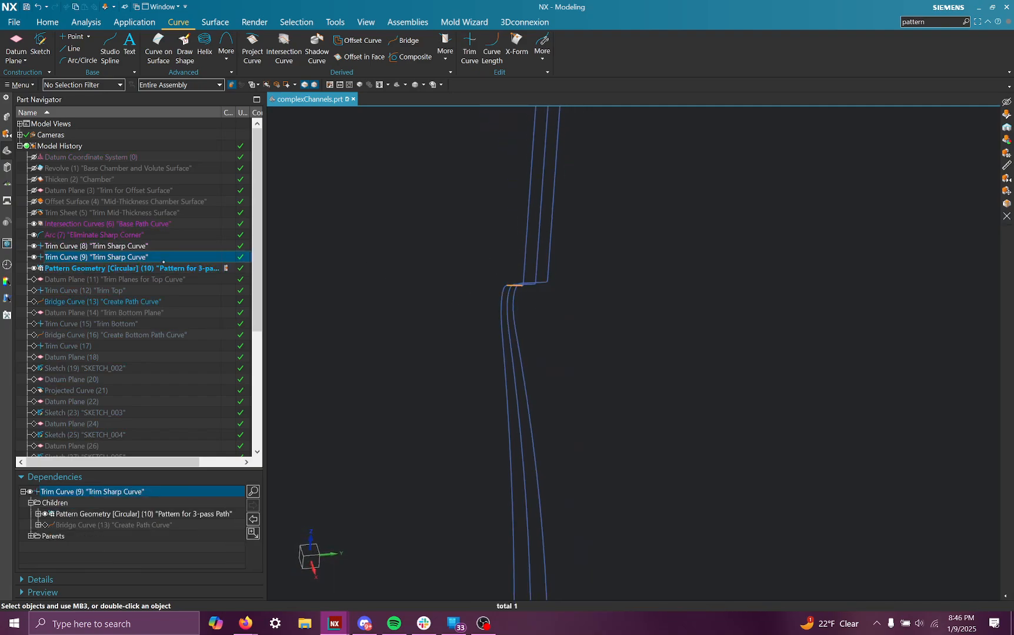
click(288, 260)
middle_drag(286, 289, 309, 300)
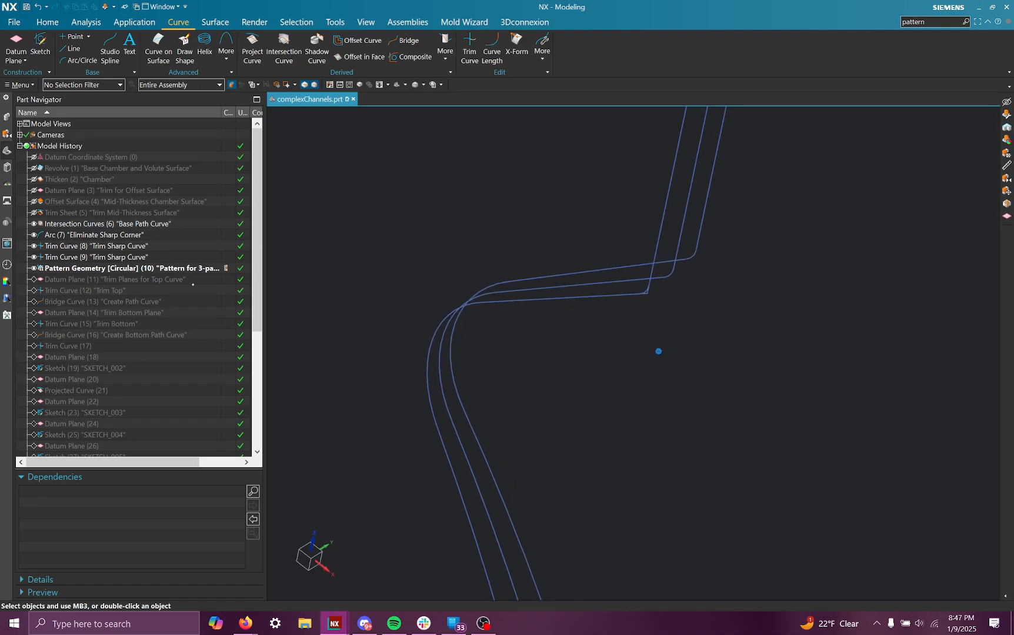
- Advance the history through Datum Plane (11) "Trim Planes for Top Curve" and Trim Curve (12) "Trim Top" to Bridge Curve (13) "Create Path Curve"
double_click(193, 282)
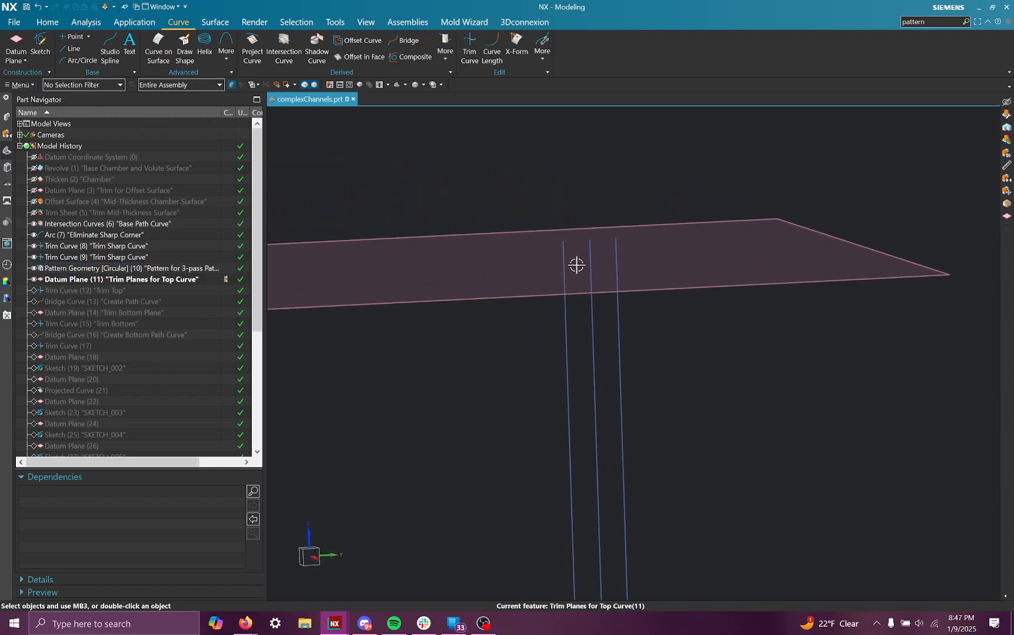
key(ctrl+shift+Right)
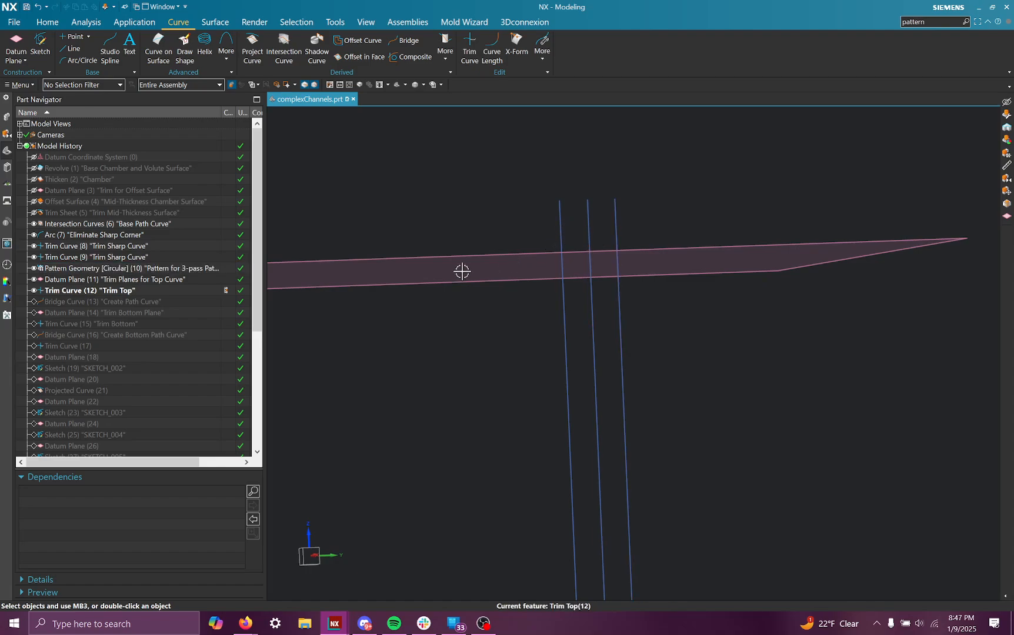
click(227, 302)
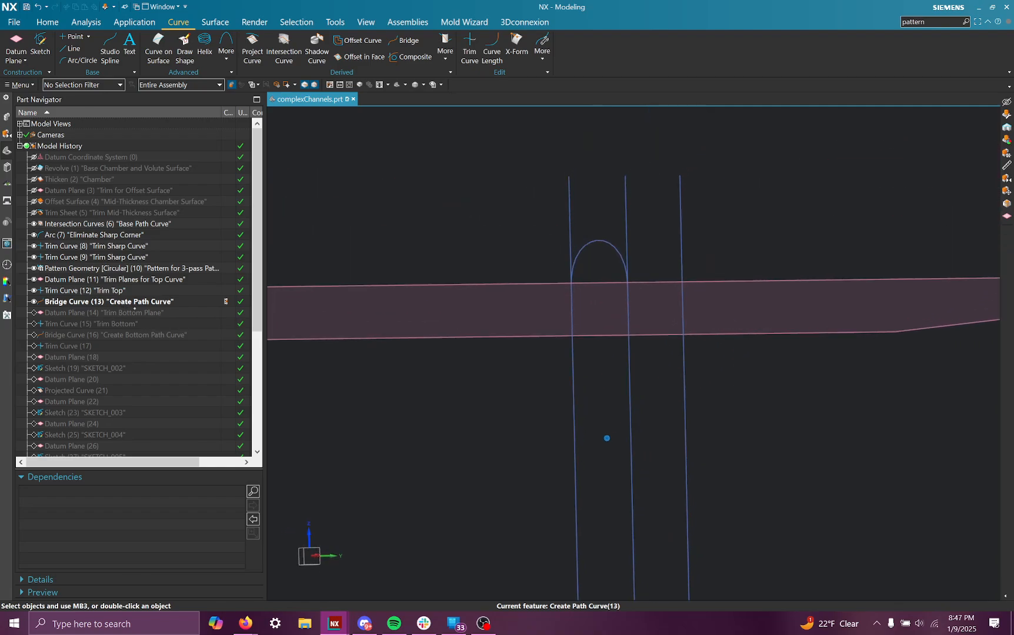
- Open the Bridge Curve (13) definition and set its tangent magnitudes to 1.56 at the start and 1.75 at the end
click(138, 303)
double_click(138, 303)
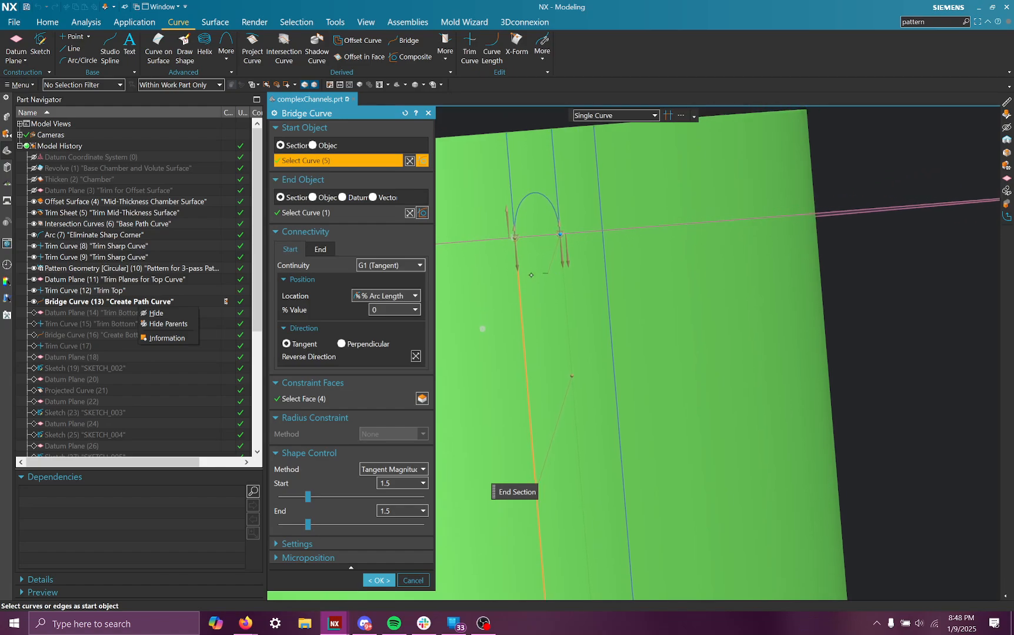
drag(307, 496, 313, 524)
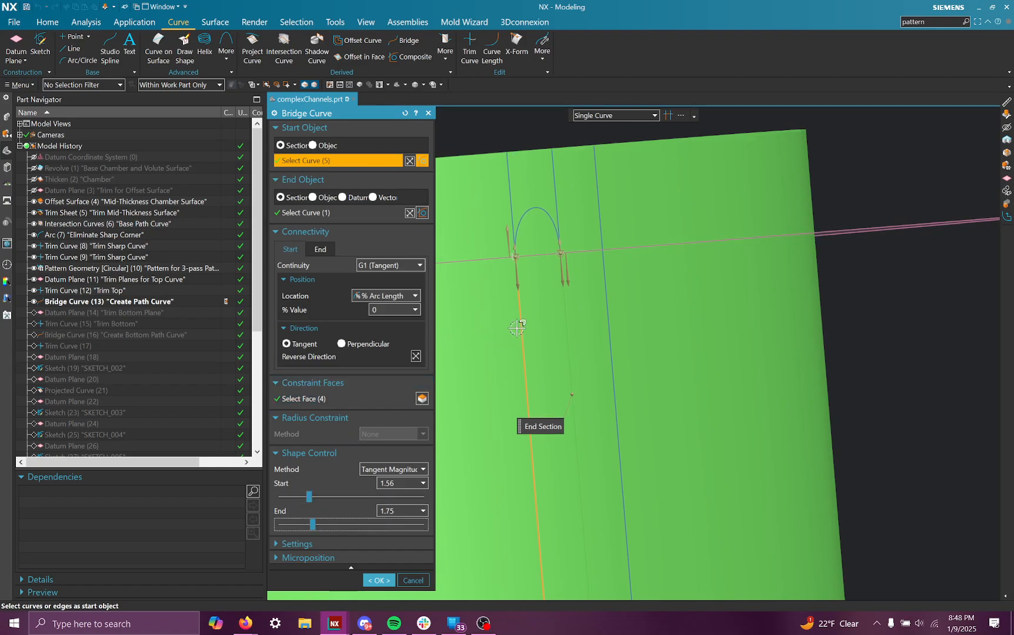
middle_drag(518, 321, 547, 347)
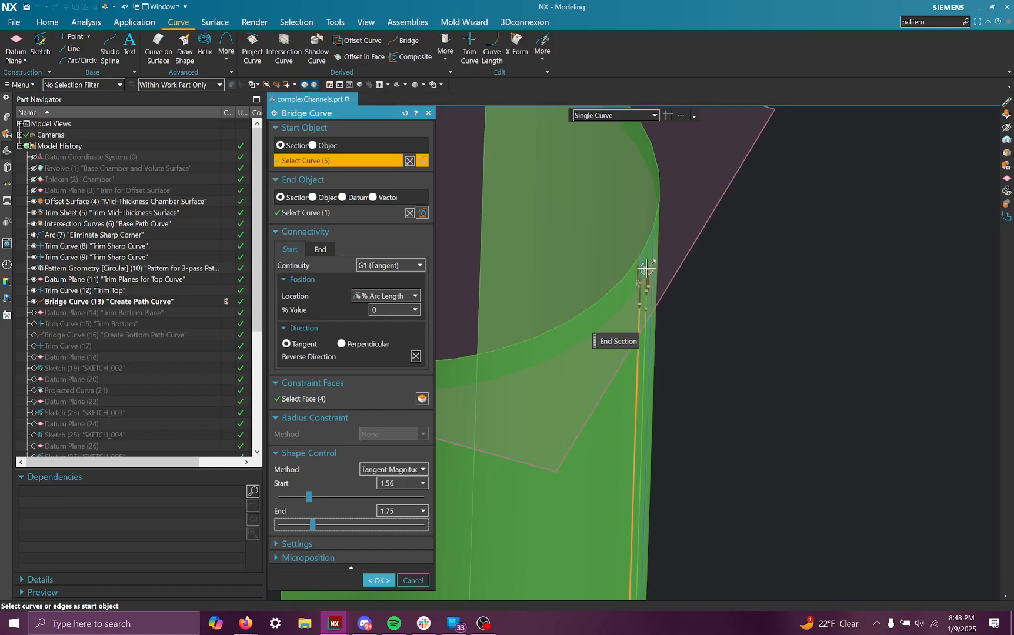
middle_drag(641, 282, 554, 369)
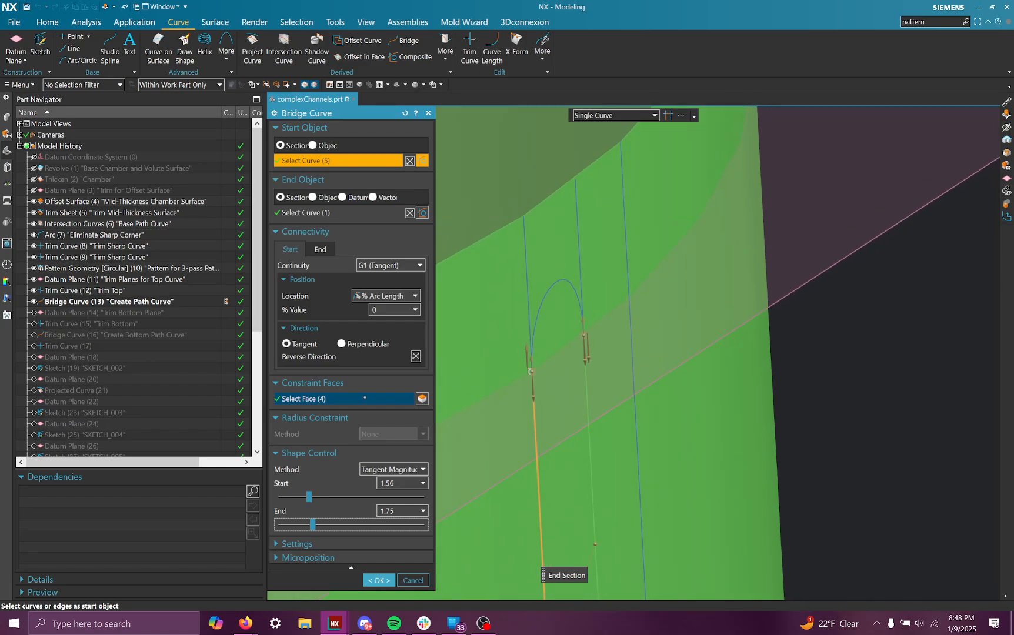
- Activate the bridge curve's constraint faces, examine how the curve lies on the mid-thickness surface from several angles, and accept the definition
click(364, 398)
middle_drag(645, 272, 511, 422)
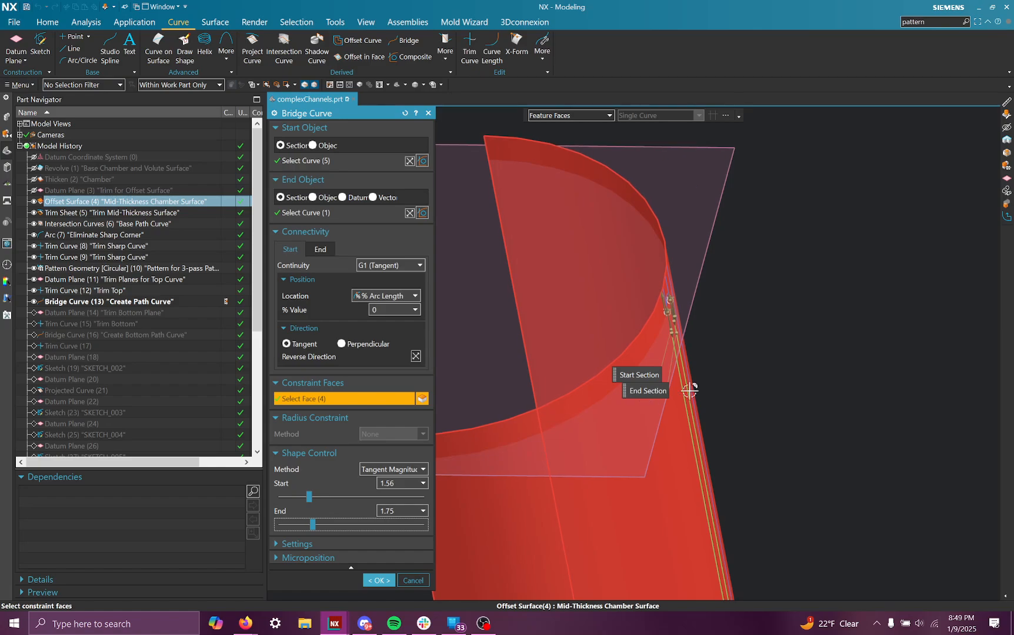
middle_drag(690, 390, 726, 473)
middle_drag(727, 521, 709, 468)
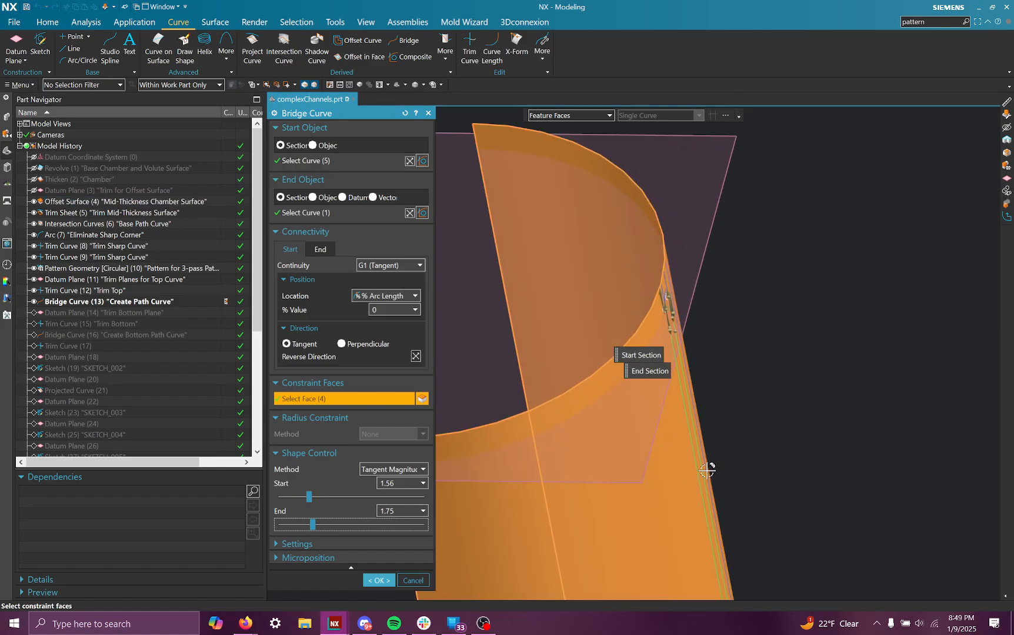
middle_drag(675, 413, 636, 238)
scroll(634, 234, up, 4)
middle_drag(601, 334, 603, 305)
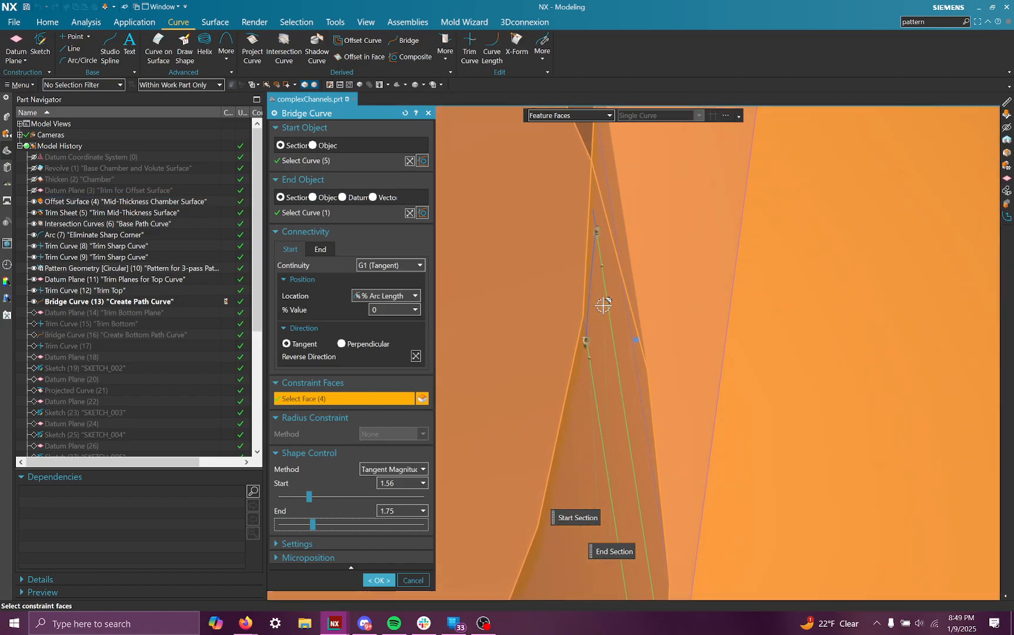
middle_drag(633, 234, 586, 291)
middle_drag(572, 410, 676, 228)
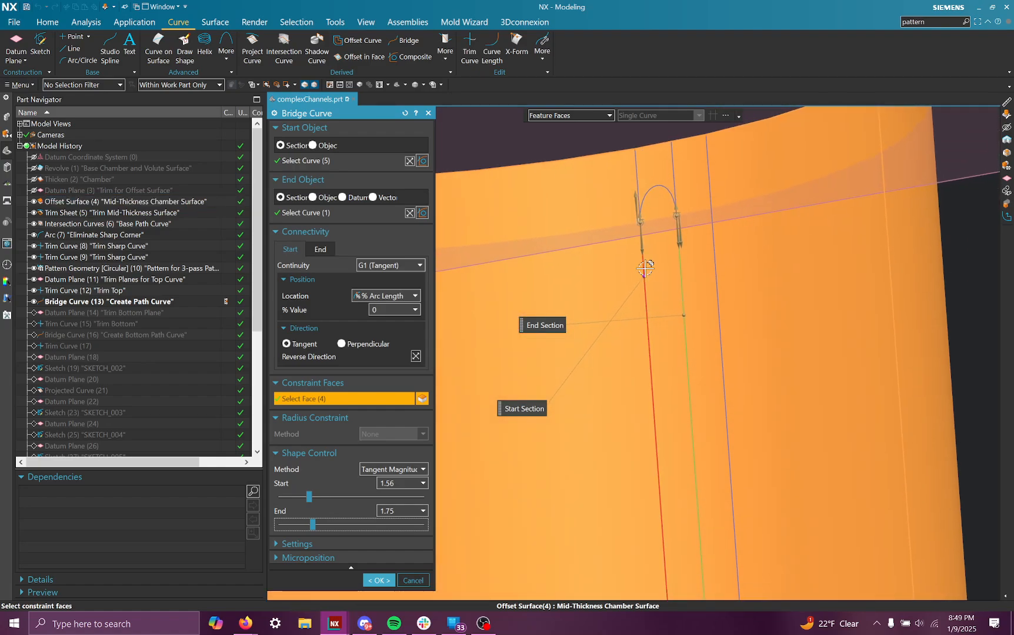
middle_drag(548, 303, 572, 293)
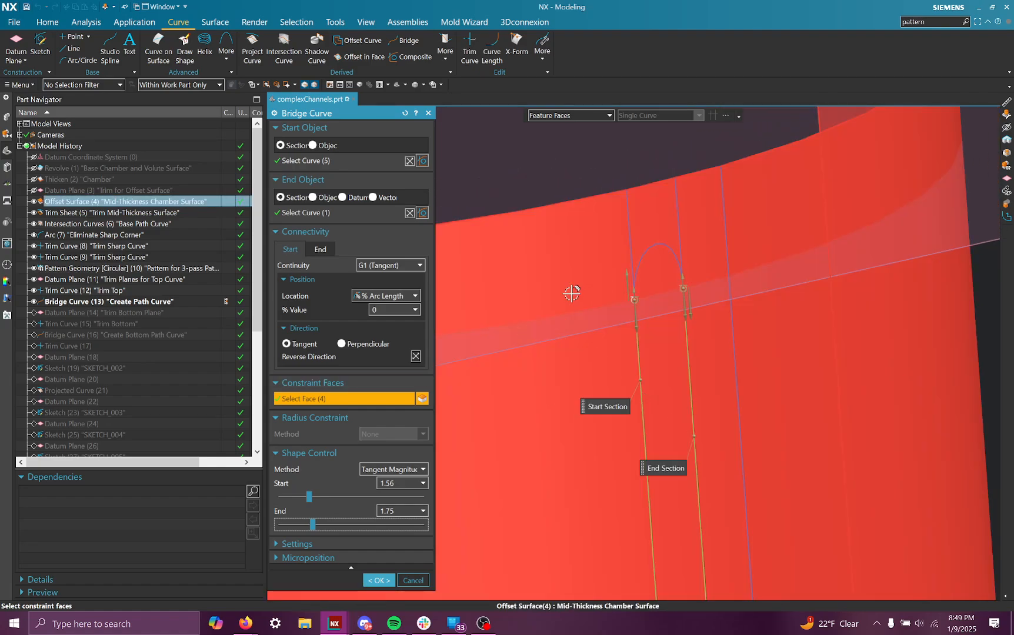
middle_drag(572, 186, 638, 198)
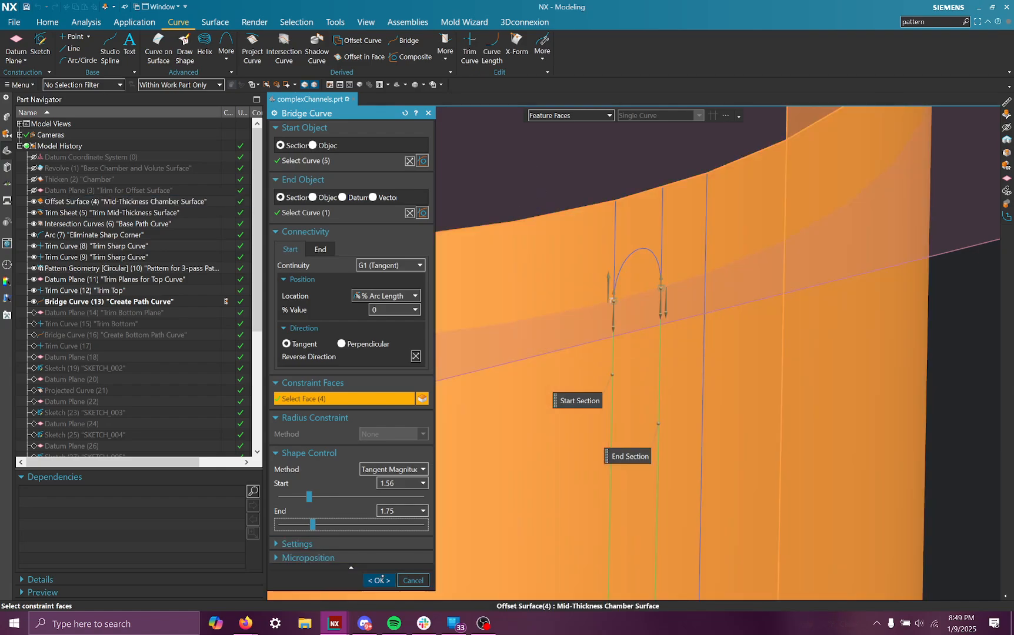
click(384, 581)
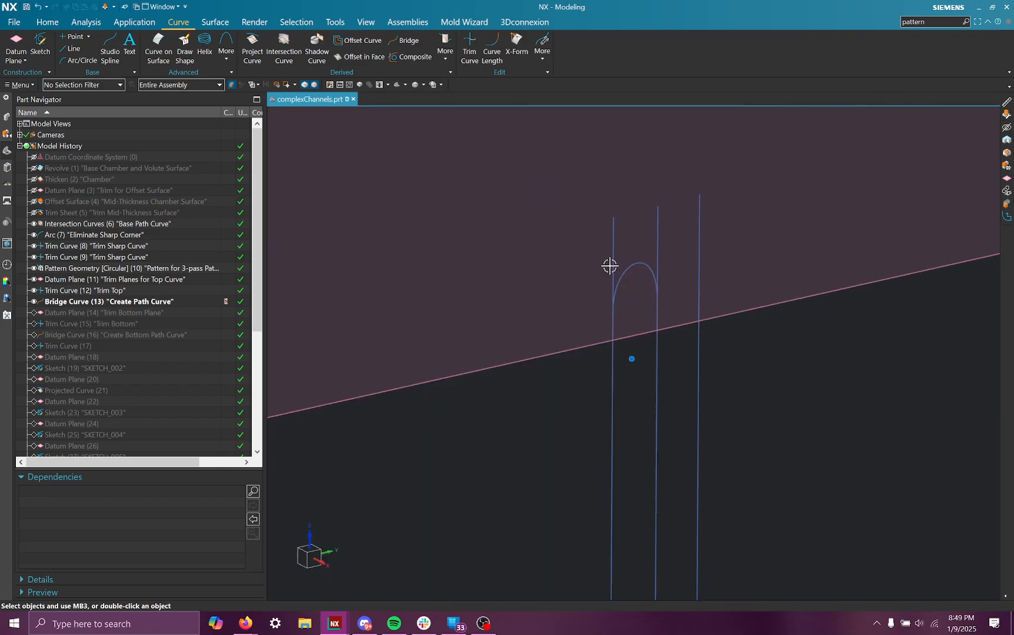
- Advance the history through Datum Plane (14) "Trim Bottom Plane" and Trim Curve (15) "Trim Bottom" to Bridge Curve (16) "Create Bottom Path Curve"
scroll(233, 328, down, 1)
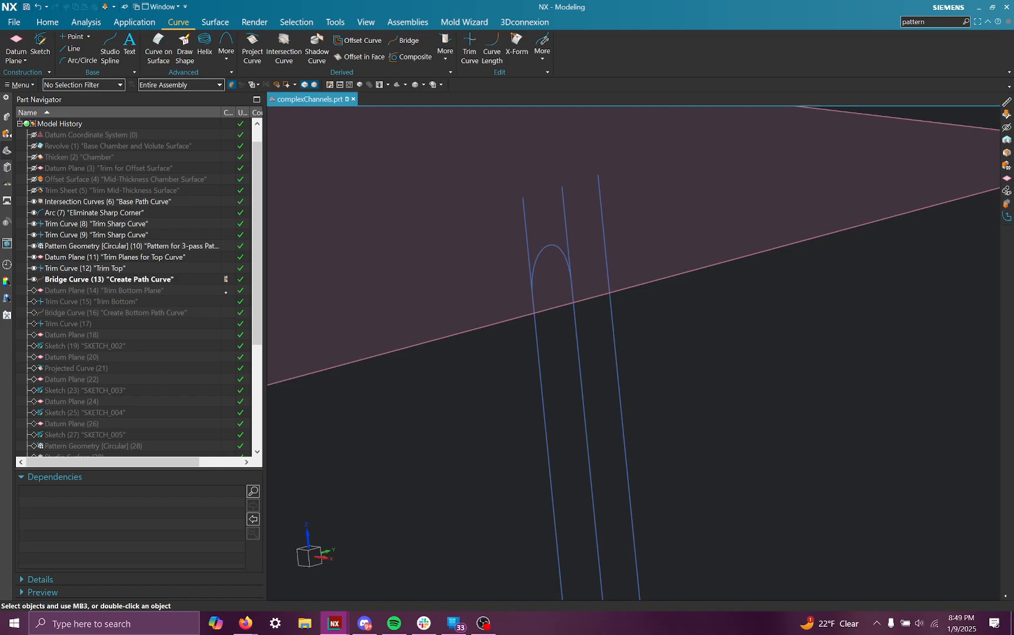
click(226, 290)
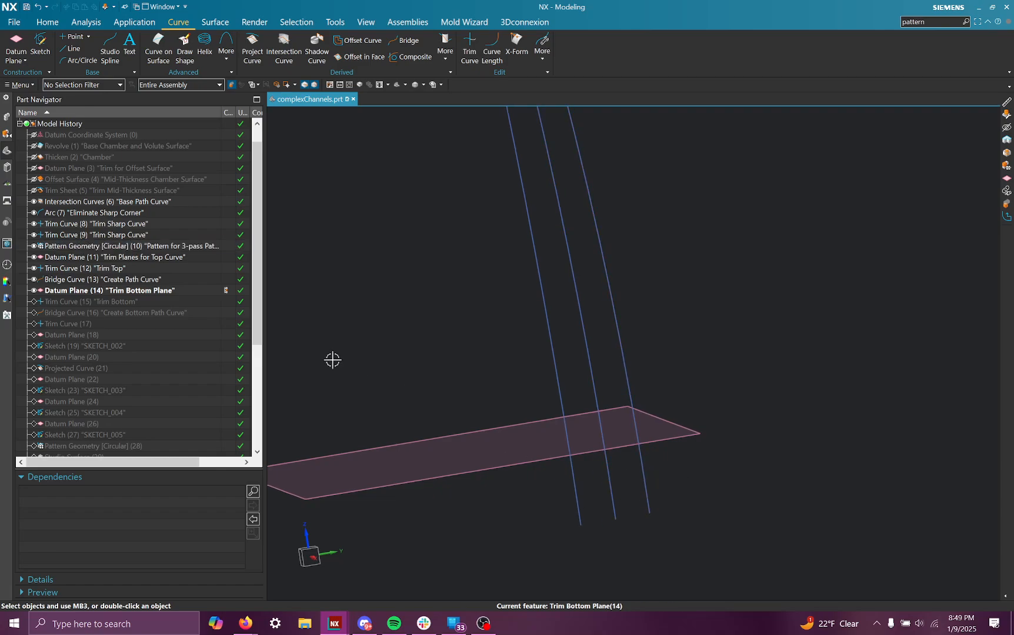
click(227, 302)
click(227, 313)
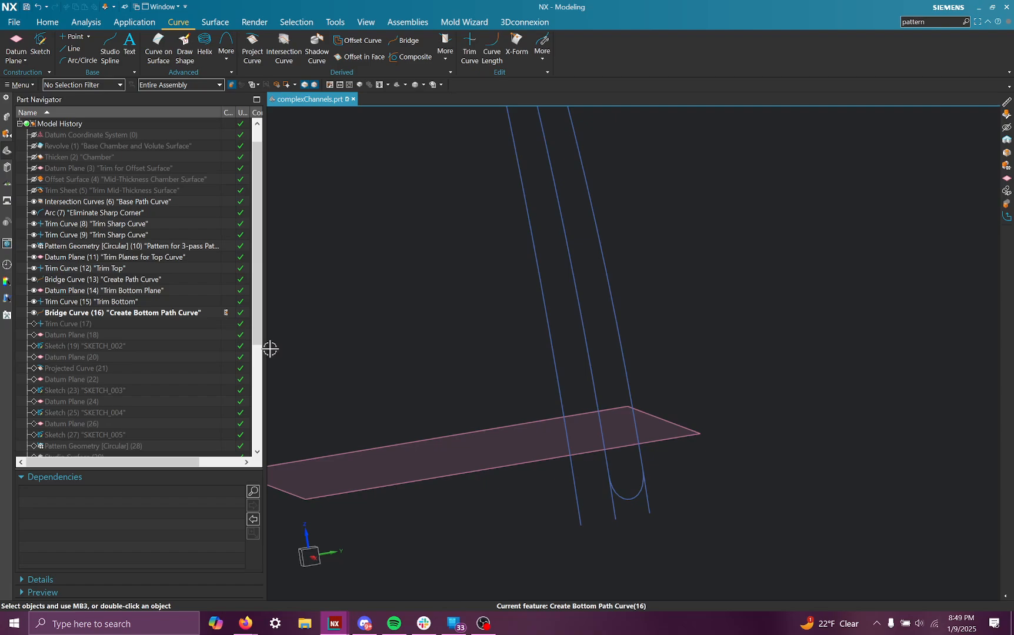
- Examine the bottom bridge curve and the lower ends of the three path curves from several angles
middle_drag(664, 496, 507, 468)
scroll(710, 469, down, 4)
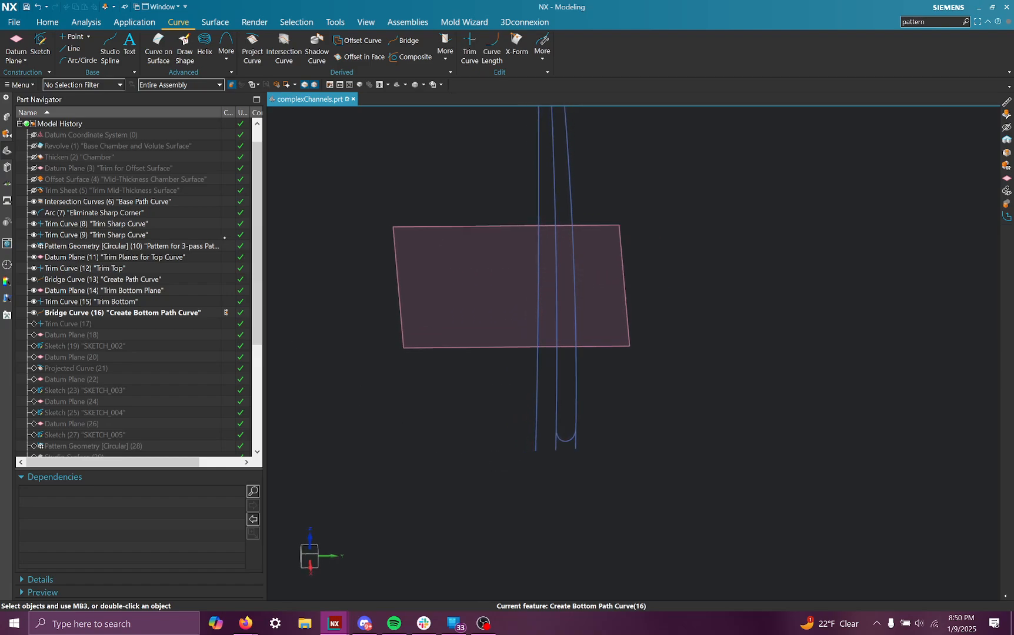
middle_drag(360, 281, 358, 280)
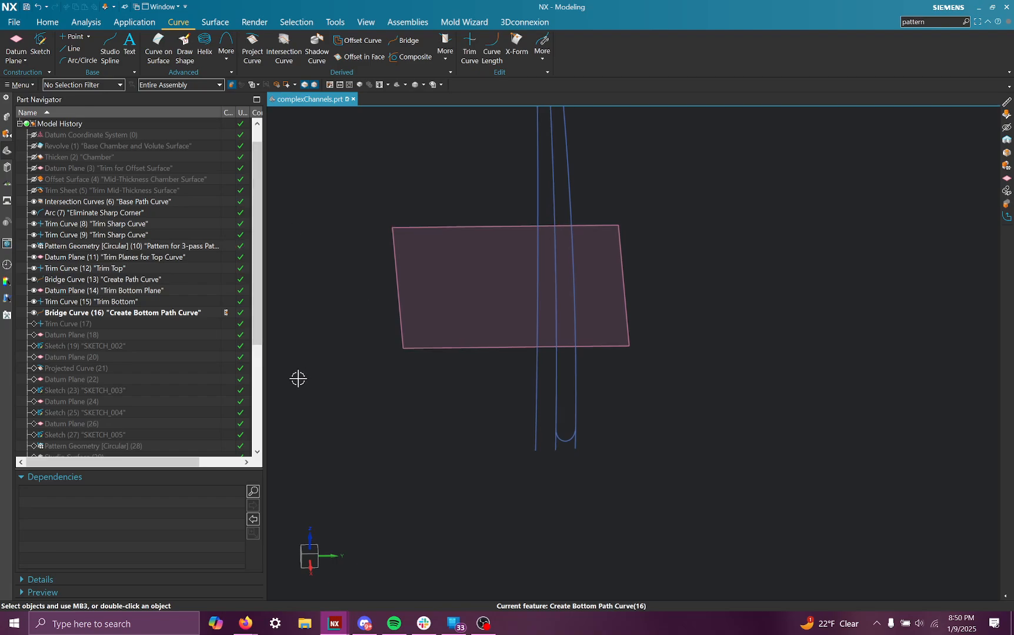
middle_drag(298, 378, 522, 443)
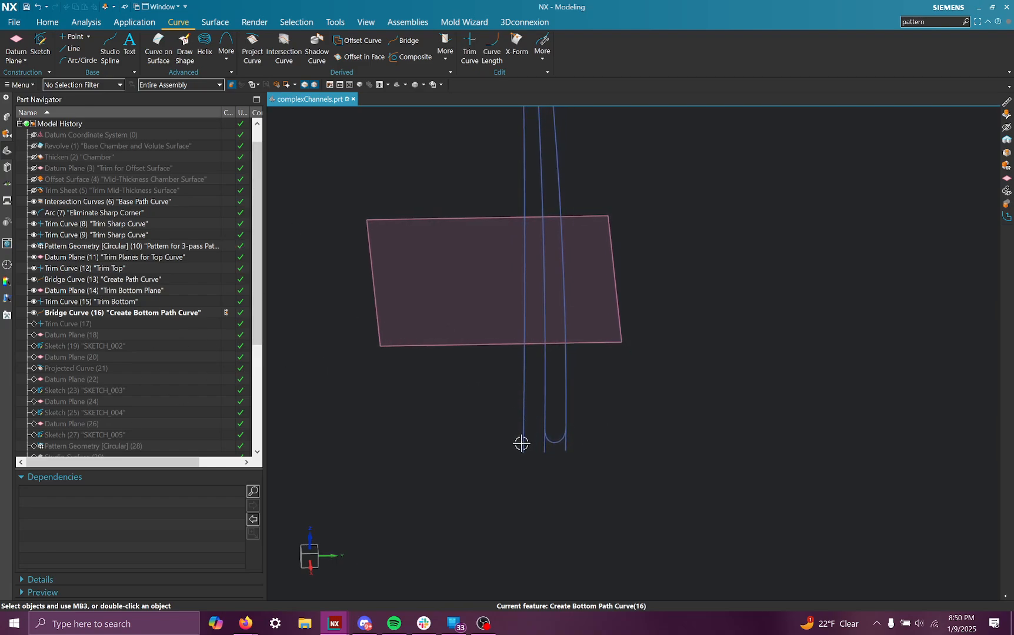
middle_drag(507, 368, 488, 200)
middle_drag(506, 424, 493, 494)
scroll(494, 494, up, 4)
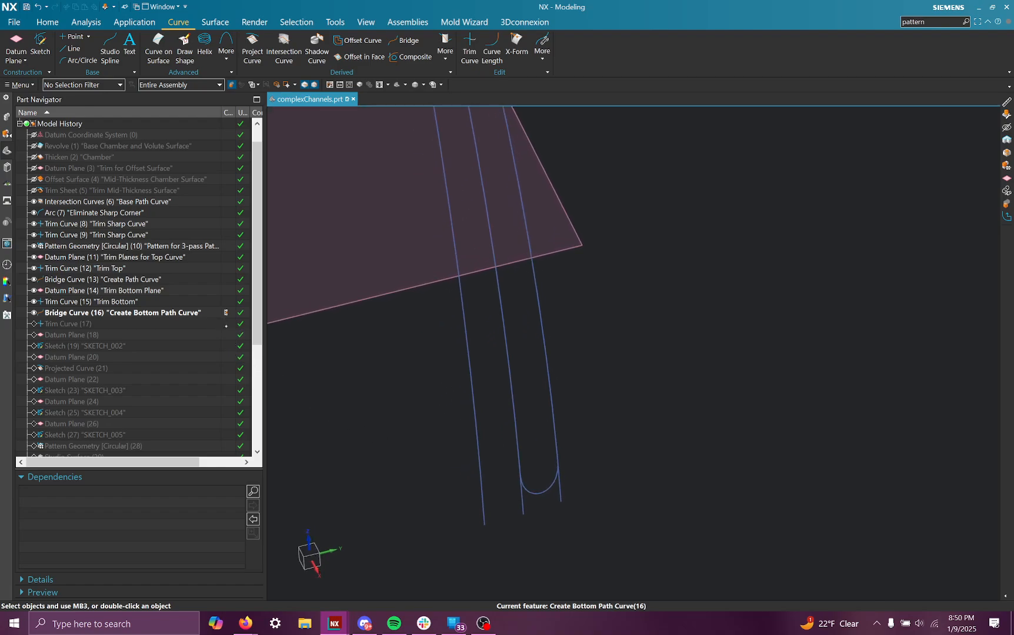
- Advance the history to Trim Curve (17), view the path's lower and upper ends, and make Datum Plane (18) the current feature
click(226, 325)
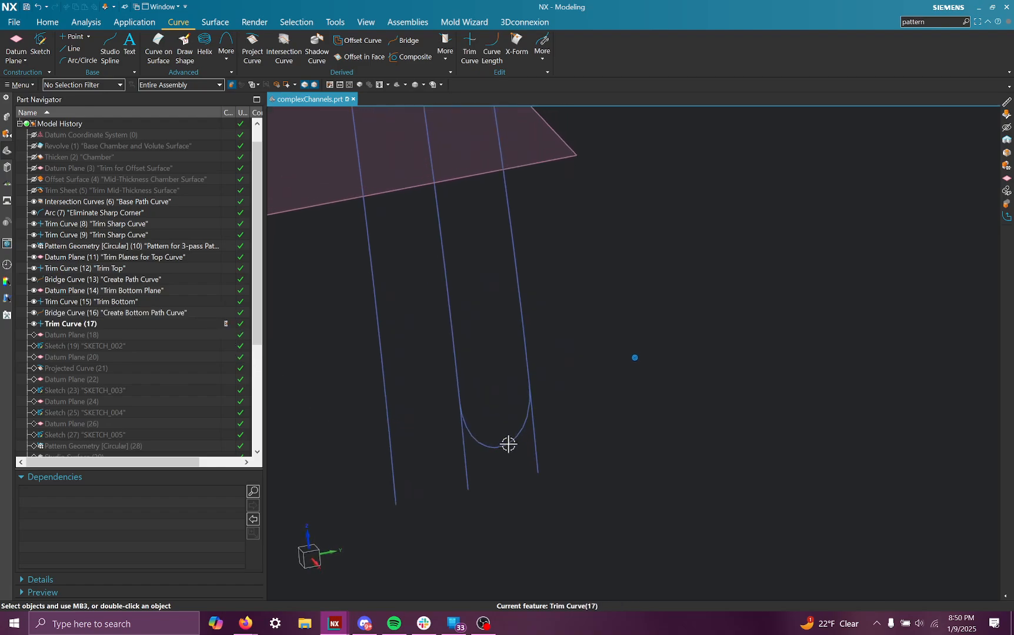
mouse_move(509, 445)
middle_down()
mouse_move(518, 484)
mouse_move(513, 445)
middle_up()
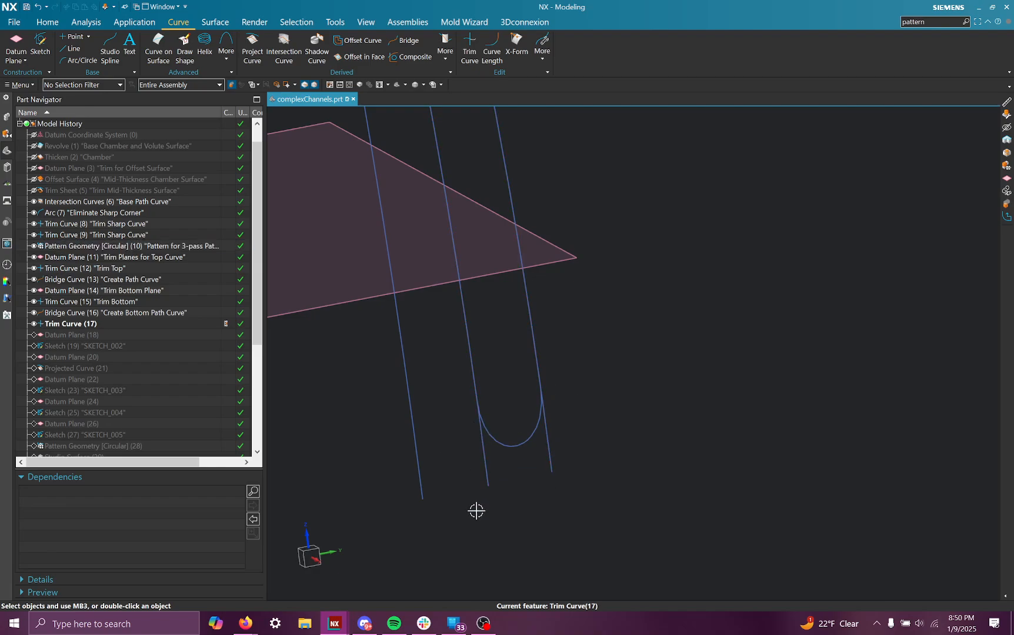
scroll(467, 536, down, 8)
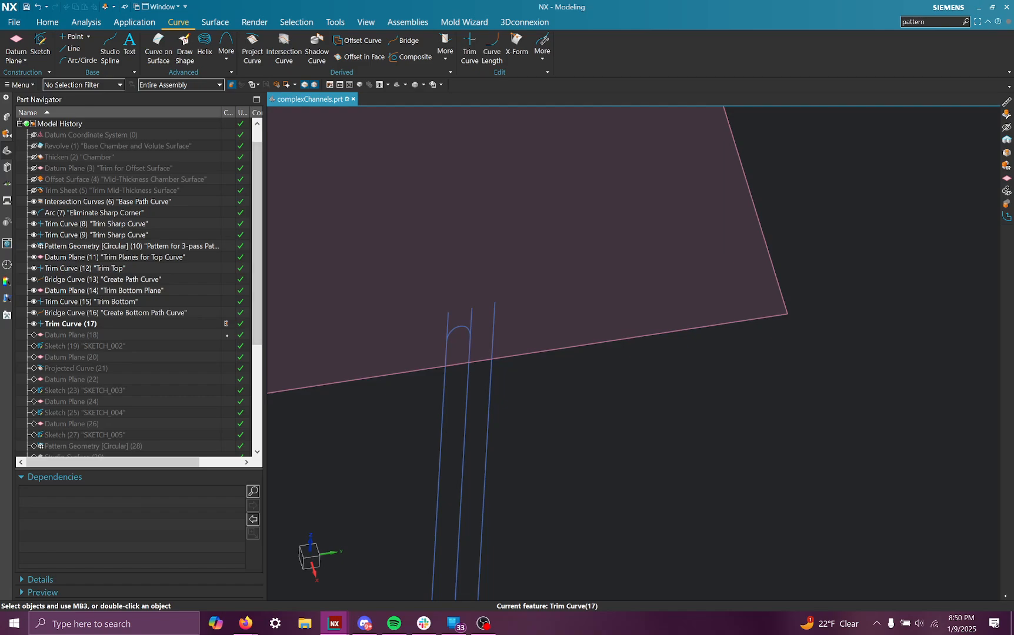
click(226, 335)
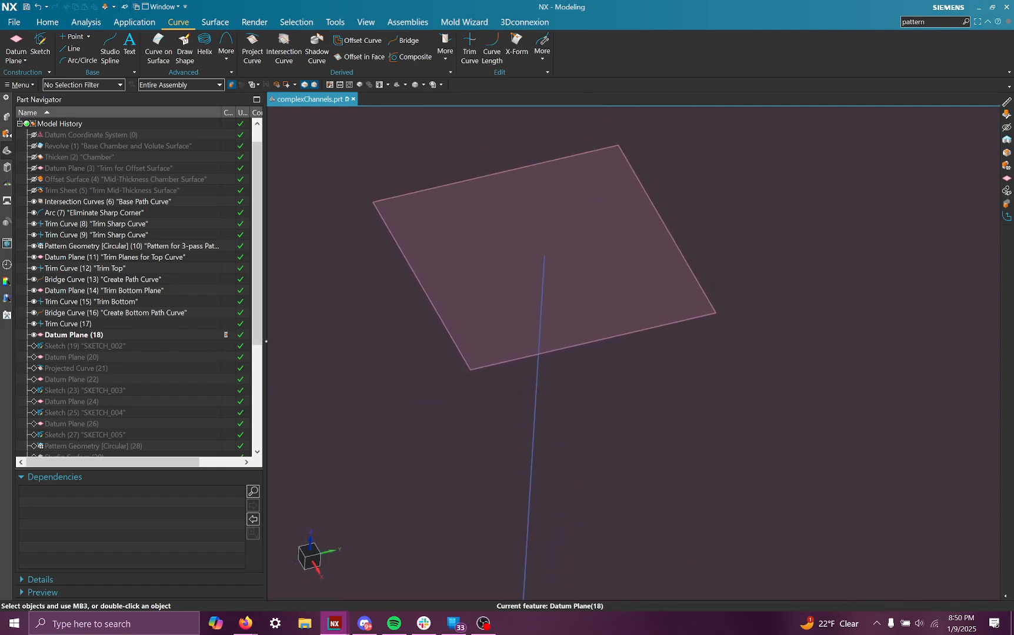
- Open the Datum Plane (18) definition, inspect its type options, keep On Curve, and accept the definition
right_click(187, 343)
double_click(173, 335)
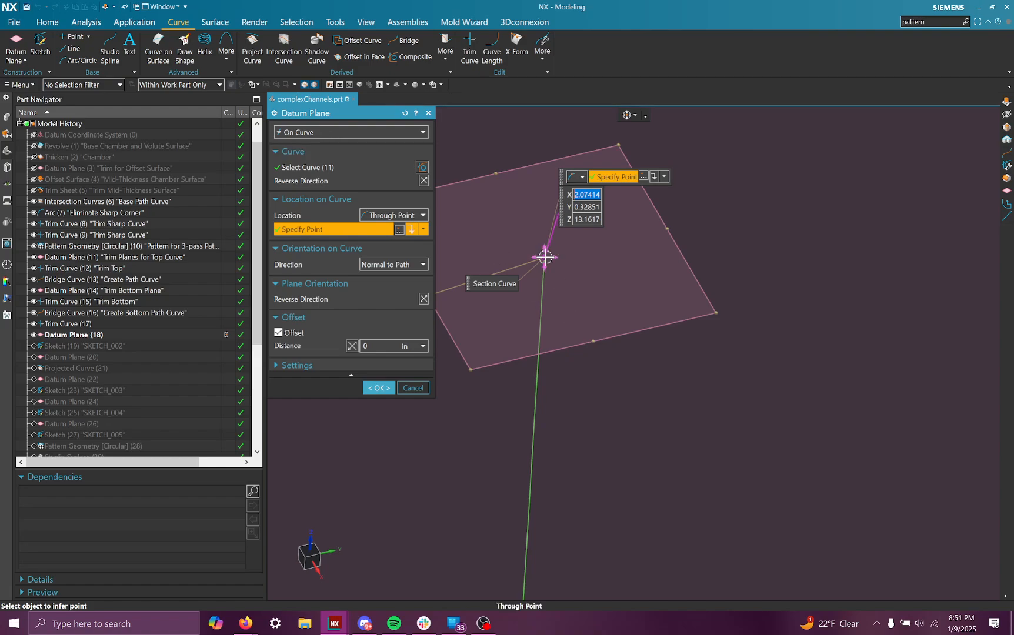
click(345, 131)
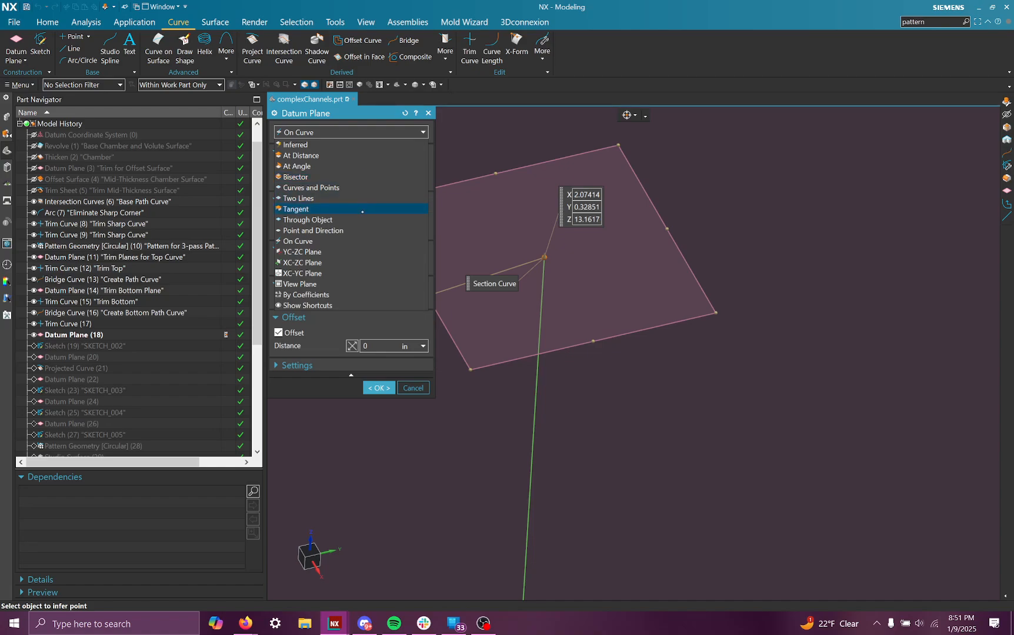
click(353, 242)
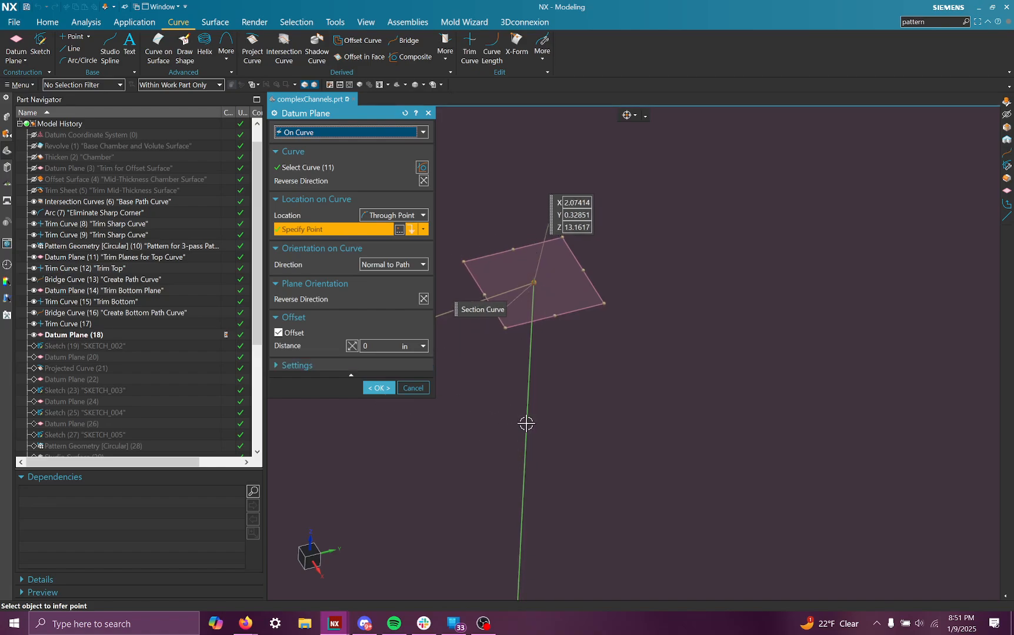
click(380, 387)
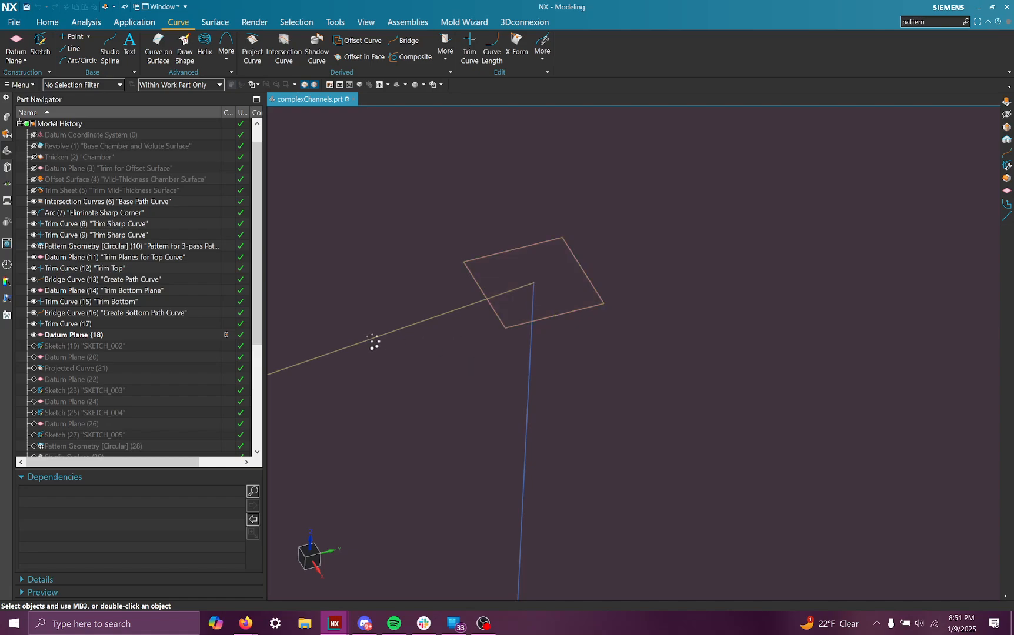
- Advance the history to Sketch (19) "SKETCH_002" and view the circular profile at the path's upper end
click(229, 347)
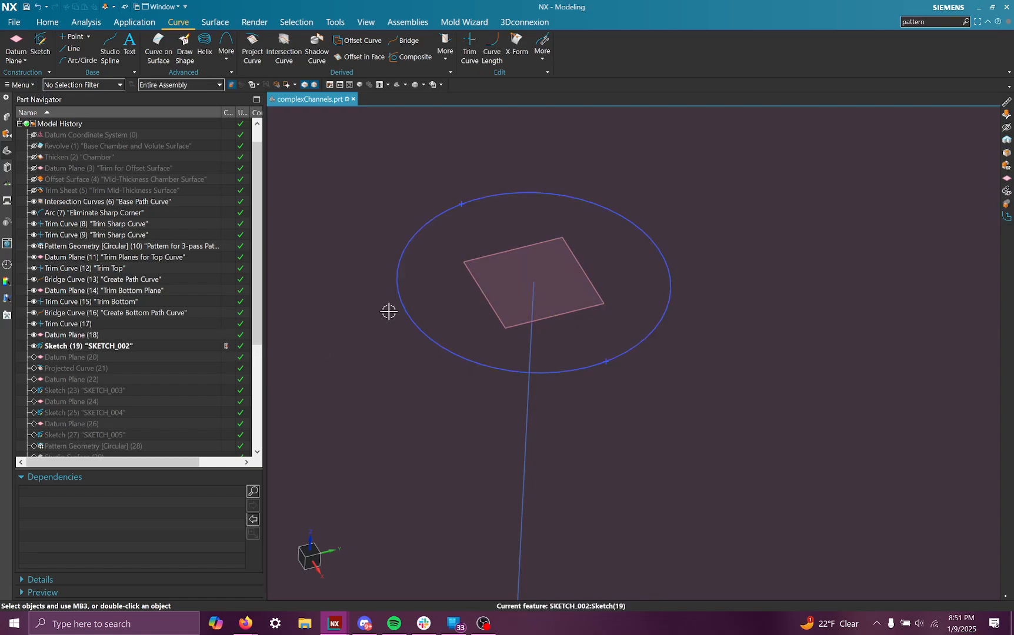
scroll(463, 244, down, 3)
scroll(465, 213, up, 2)
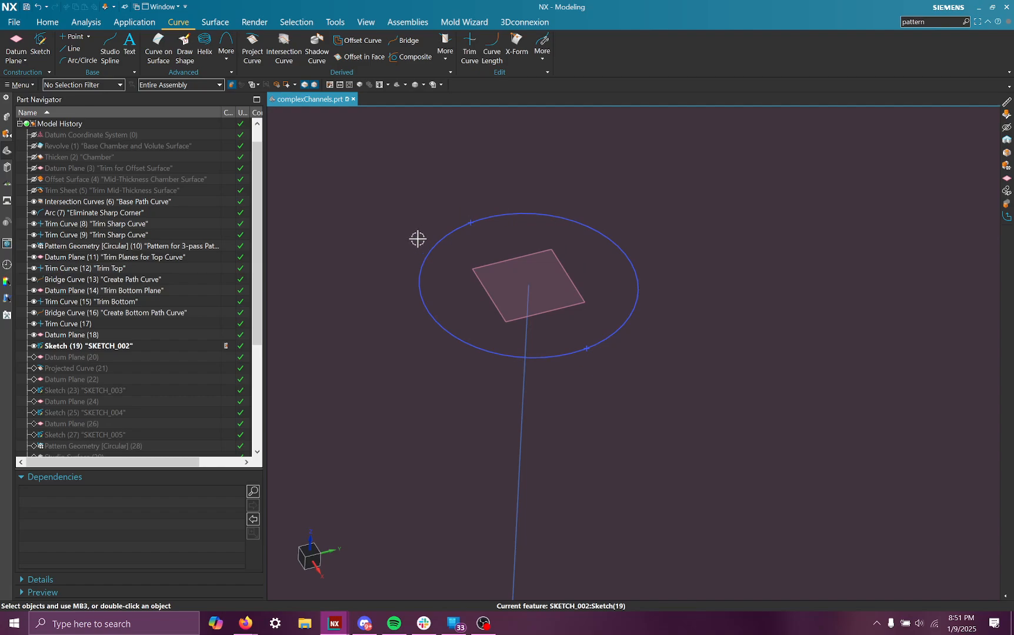
scroll(507, 252, down, 1)
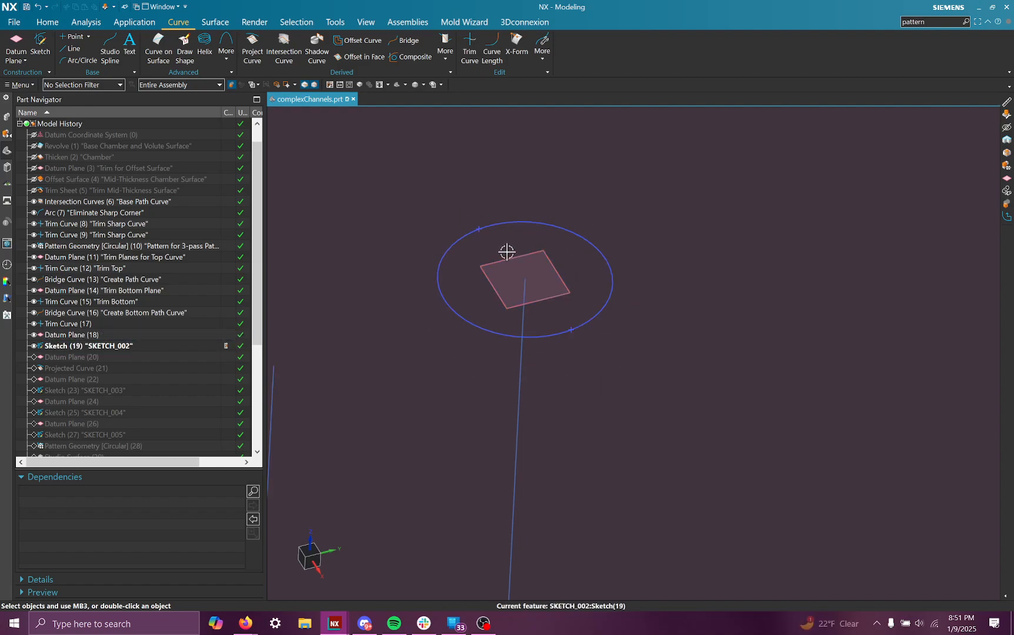
scroll(500, 240, down, 4)
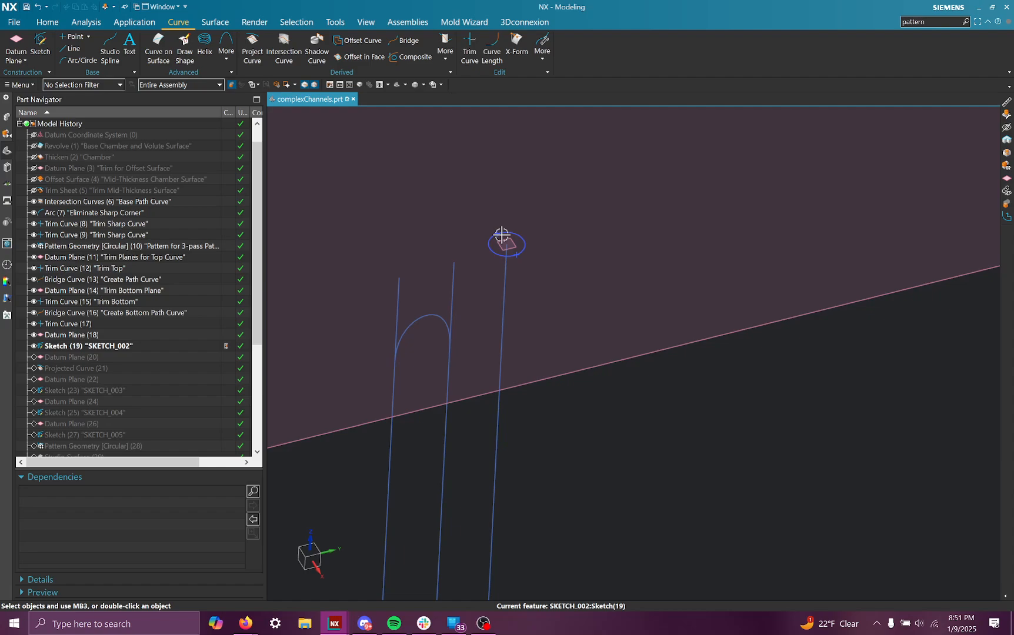
- Examine the circular profile of SKETCH_002 around the datum plane at the path's upper end, up close and from further out
scroll(503, 237, up, 4)
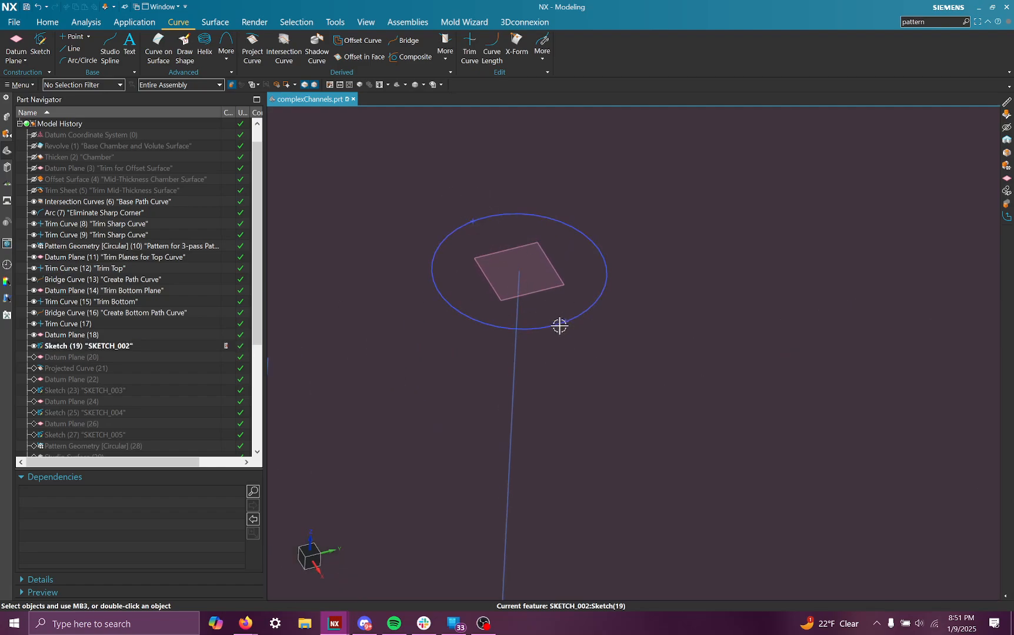
mouse_move(484, 258)
middle_down()
mouse_move(465, 243)
mouse_move(483, 239)
mouse_move(469, 238)
middle_up()
scroll(395, 376, up, 4)
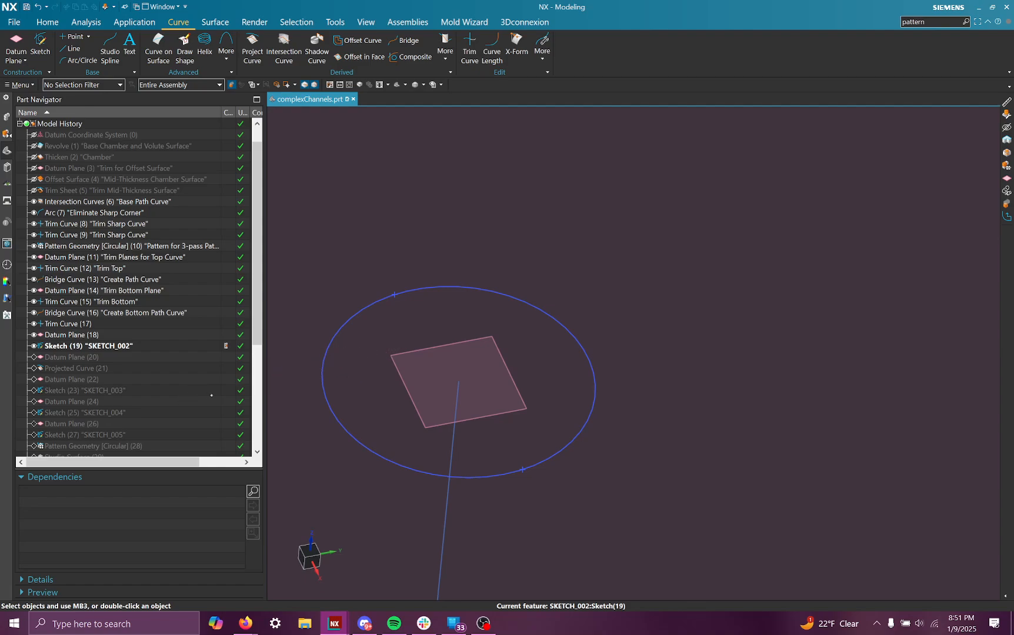
scroll(367, 305, down, 4)
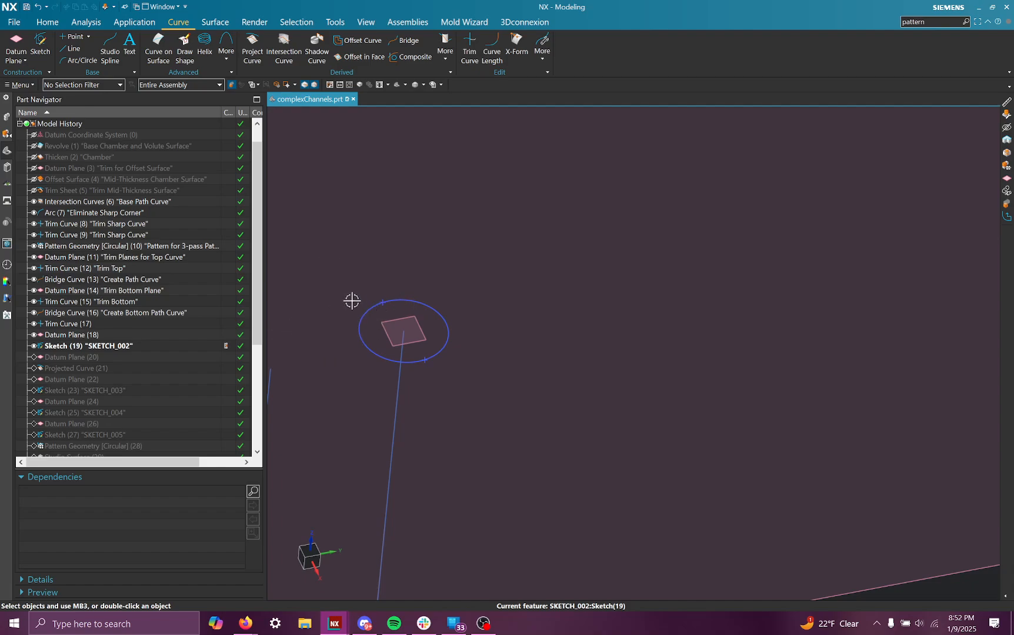
scroll(371, 237, down, 8)
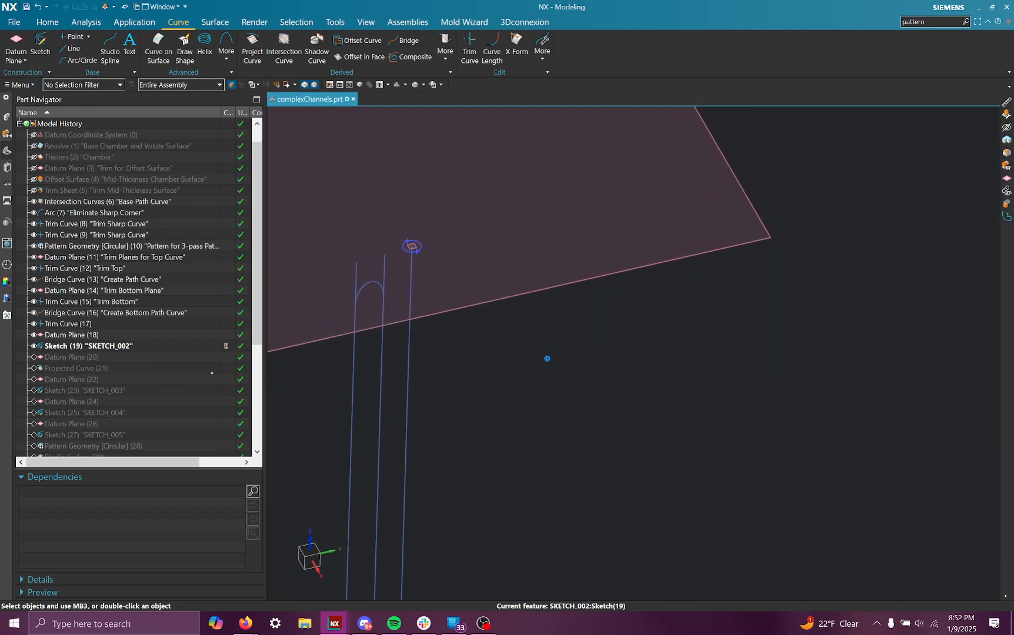
- Advance the history to Datum Plane (20) and view the three path curves as a whole and around their bend
click(226, 357)
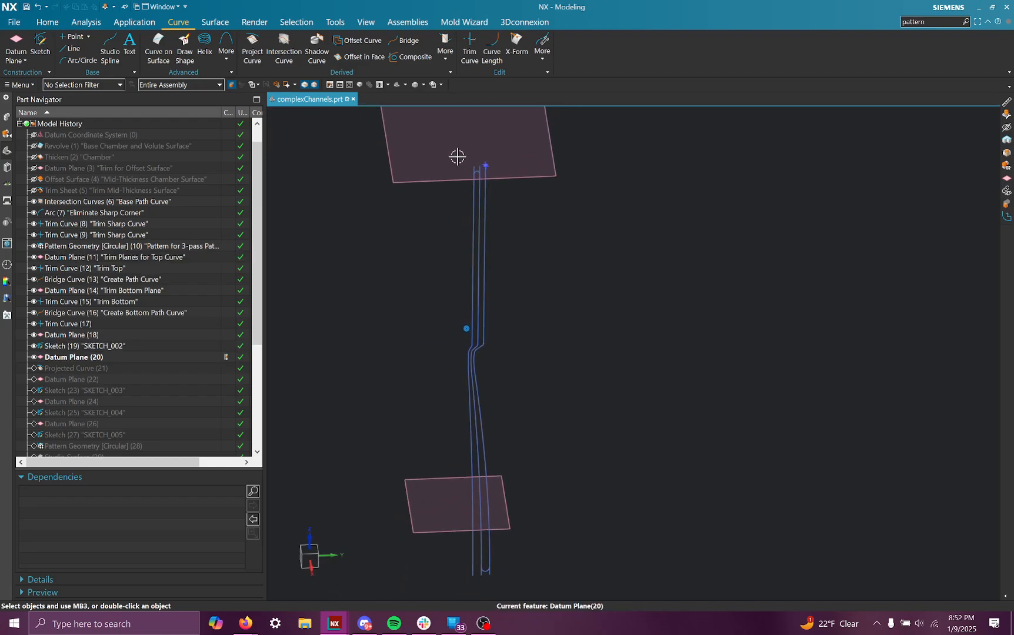
middle_drag(515, 245, 509, 173)
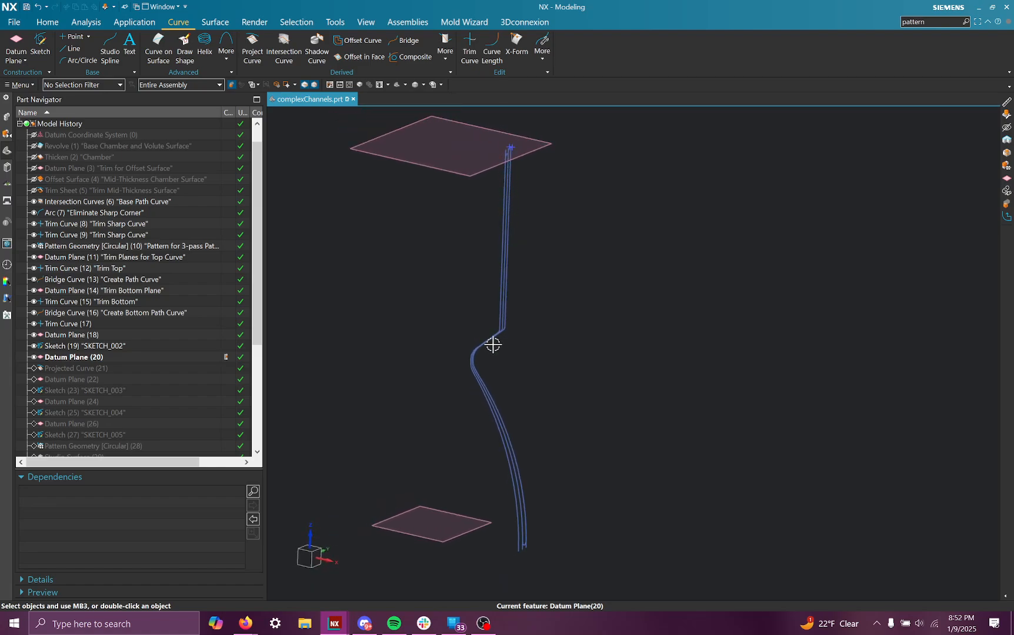
middle_drag(493, 345, 502, 335)
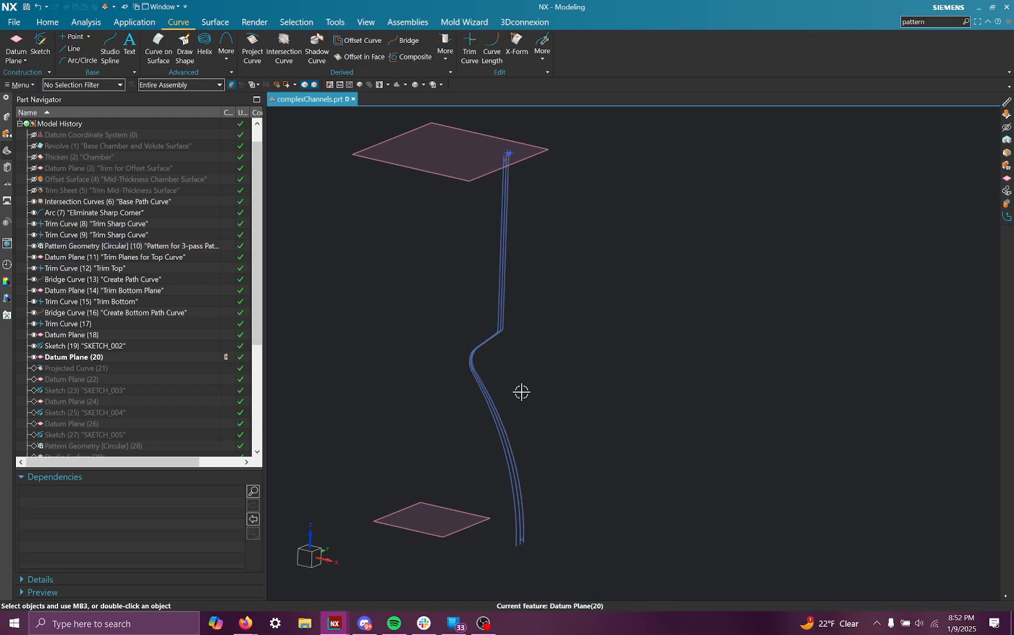
mouse_move(522, 392)
middle_down()
mouse_move(508, 357)
mouse_move(522, 346)
mouse_move(500, 340)
mouse_move(480, 299)
mouse_move(507, 136)
mouse_move(462, 127)
mouse_move(471, 350)
mouse_move(489, 207)
mouse_move(464, 314)
mouse_move(457, 263)
mouse_move(493, 246)
middle_up()
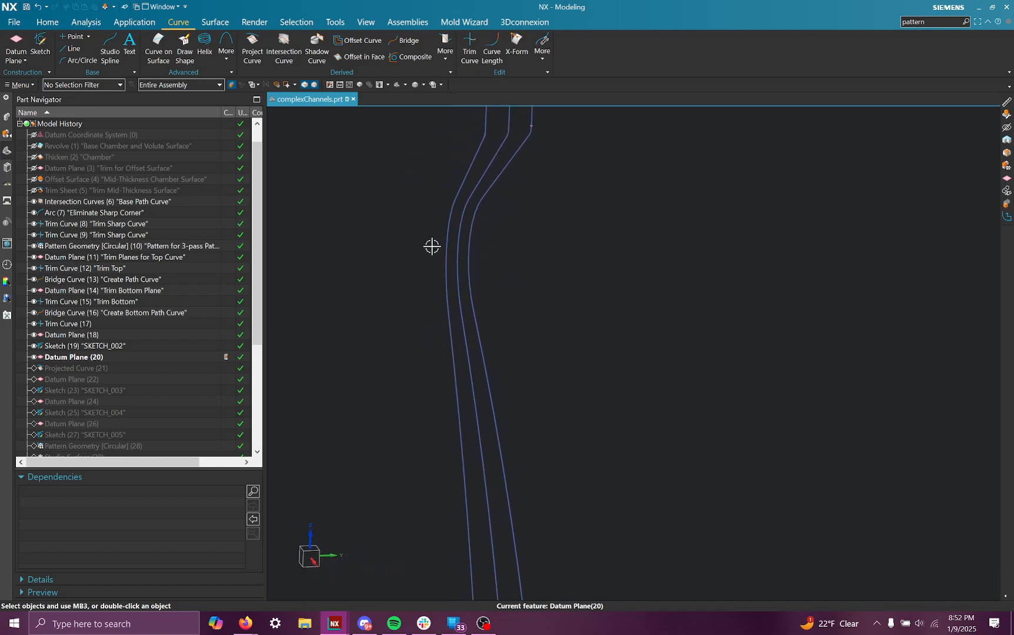
middle_drag(431, 246, 433, 308)
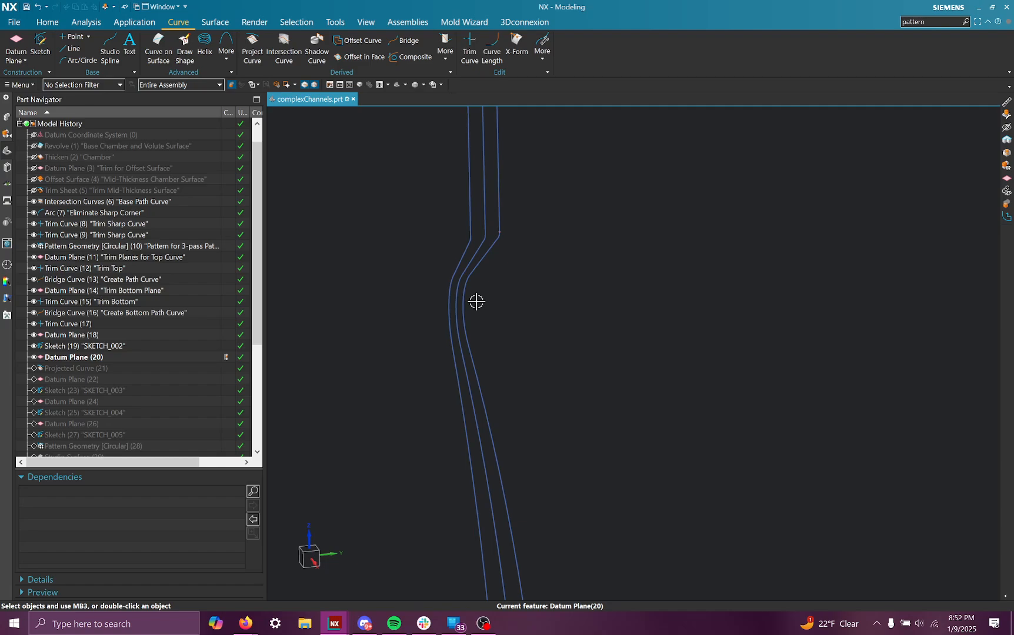
- Highlight the curves of Pattern Geometry [Circular] (10) to identify the 3-pass path, and toggle the pattern's visibility off and back on
click(467, 271)
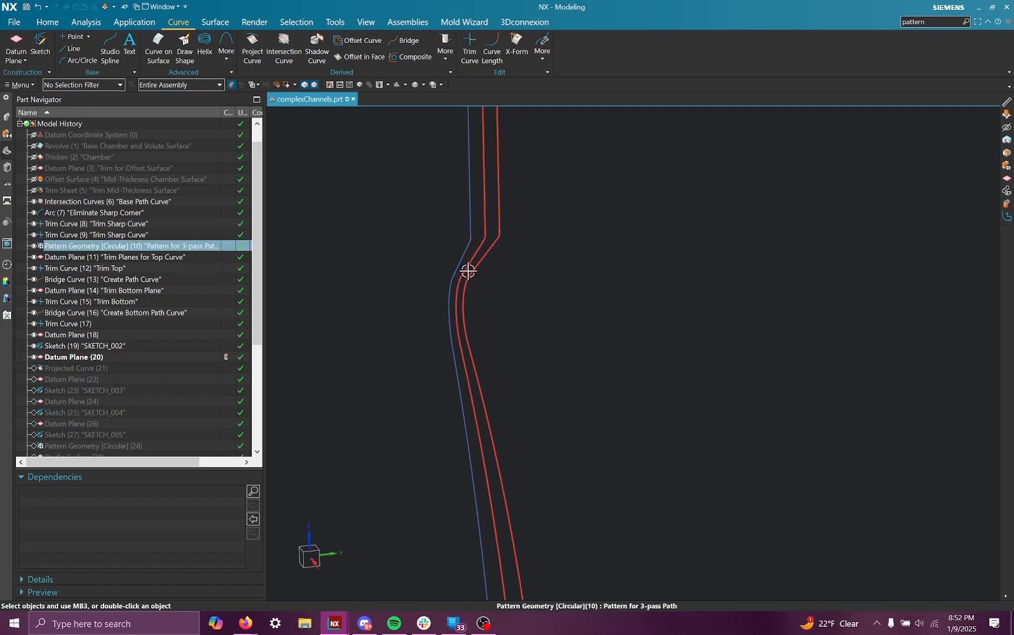
key(Escape)
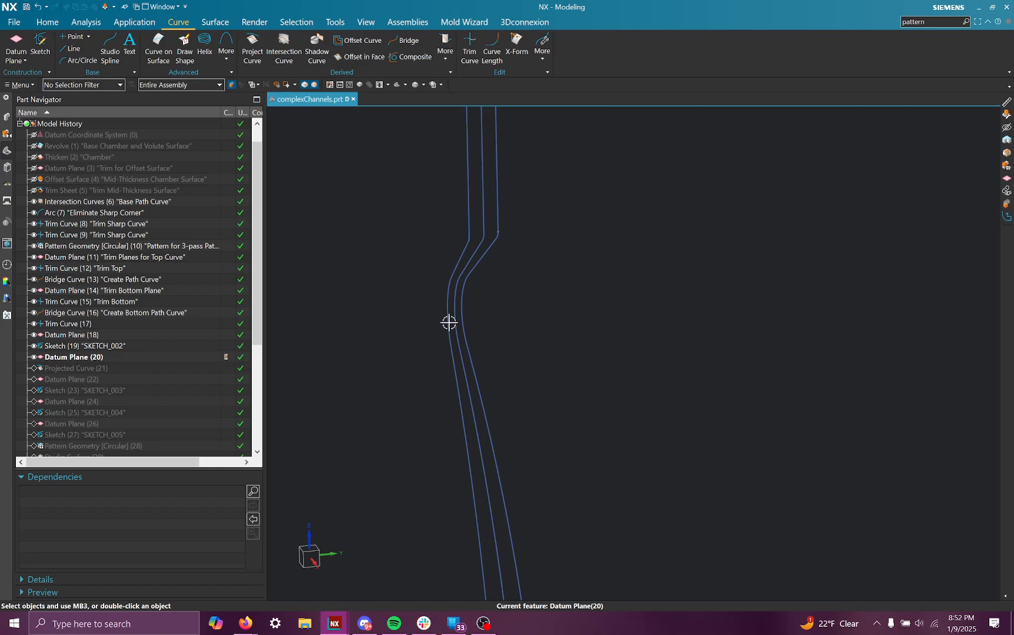
middle_drag(449, 323, 473, 364)
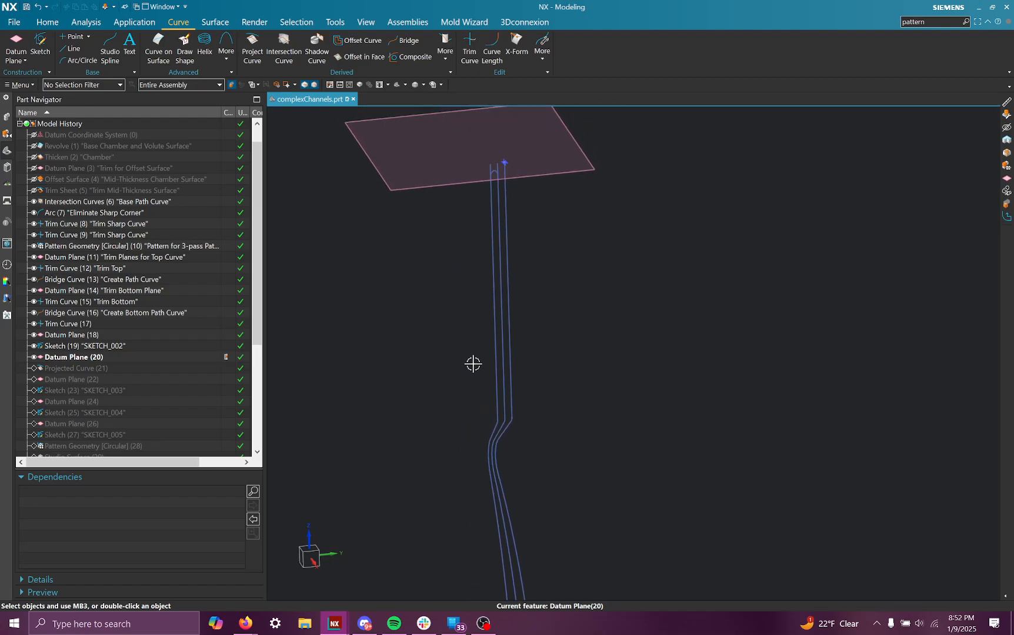
middle_drag(471, 301, 514, 410)
click(496, 331)
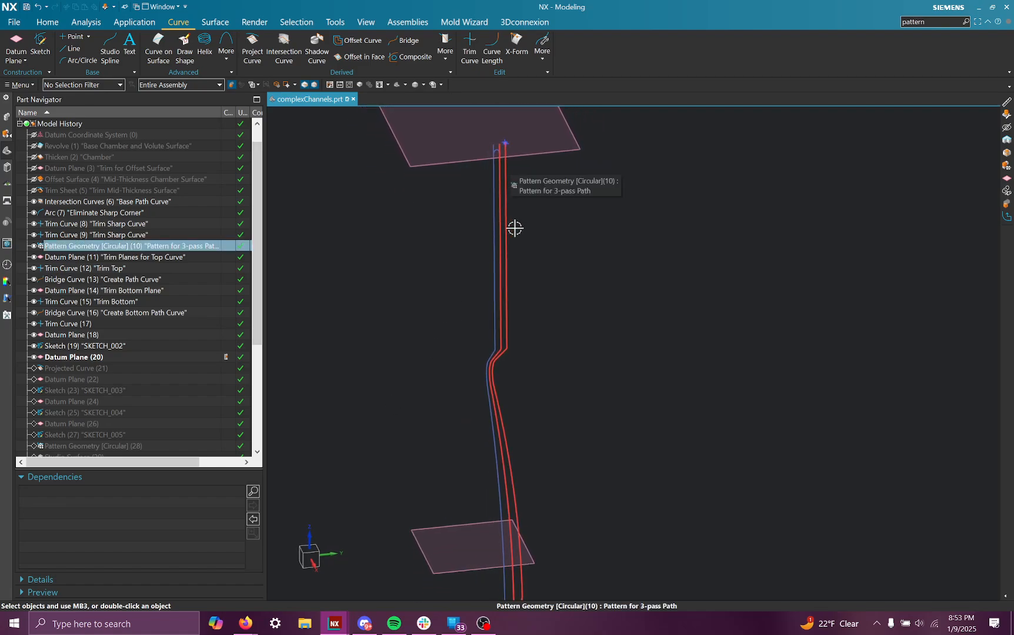
middle_drag(519, 312, 510, 245)
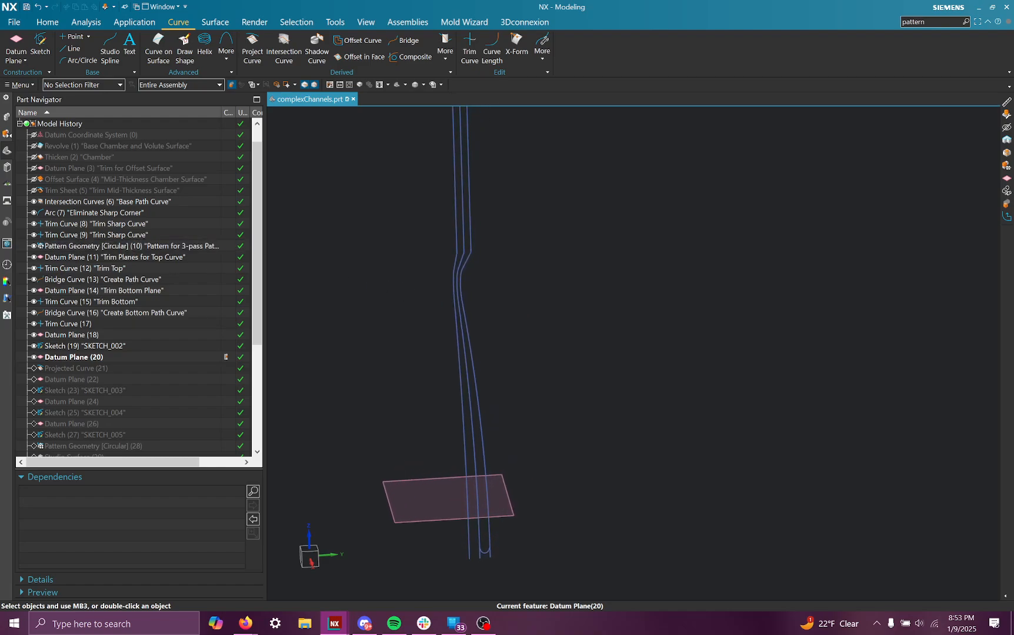
click(33, 246)
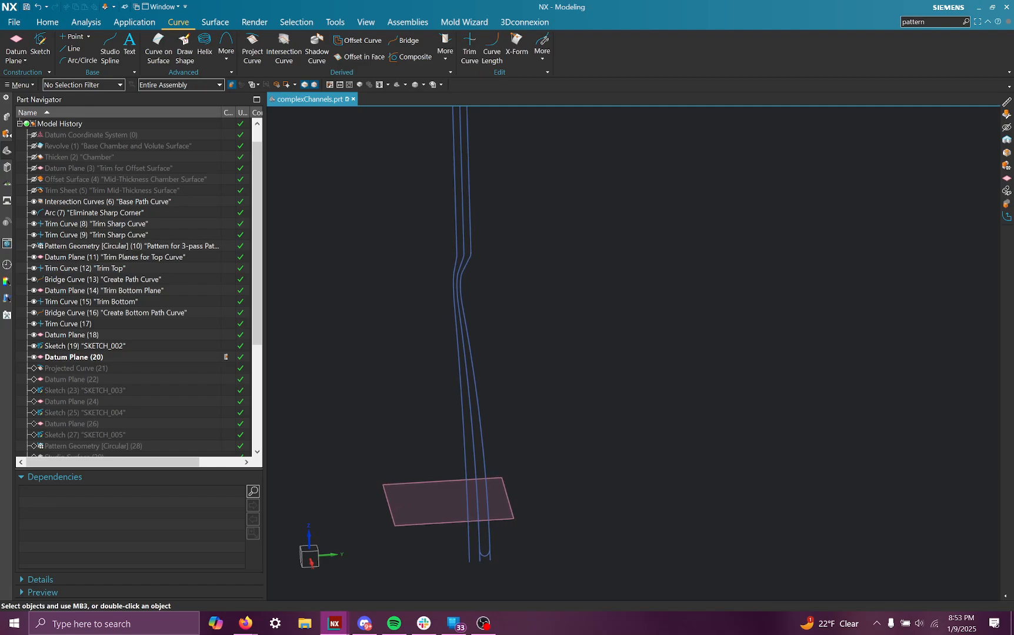
click(34, 246)
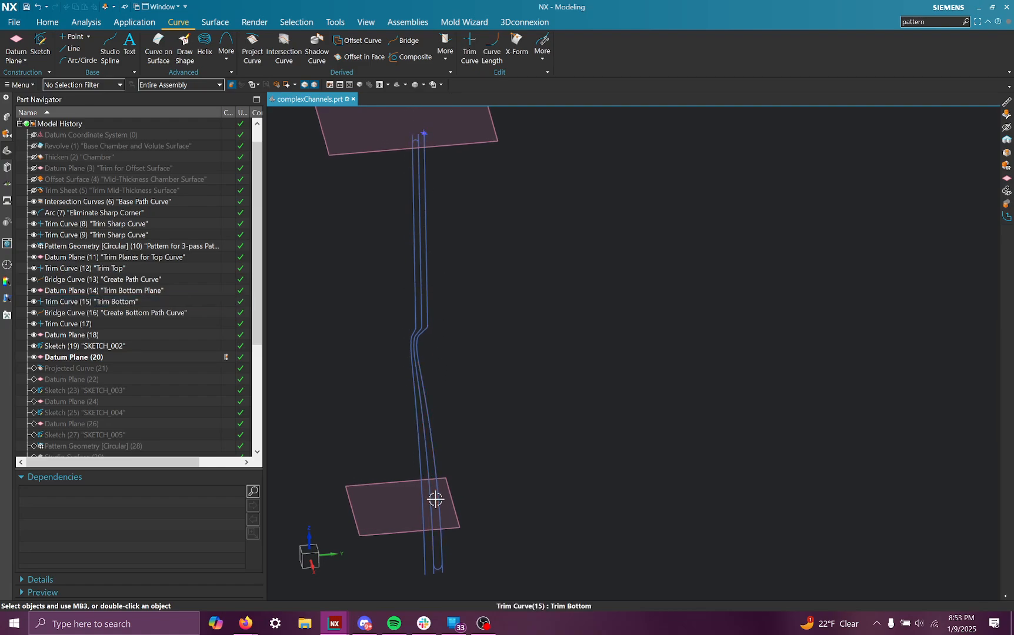
- Examine the location of Datum Plane (20) just above the upper bend of the path curve
scroll(439, 432, up, 7)
scroll(464, 273, up, 2)
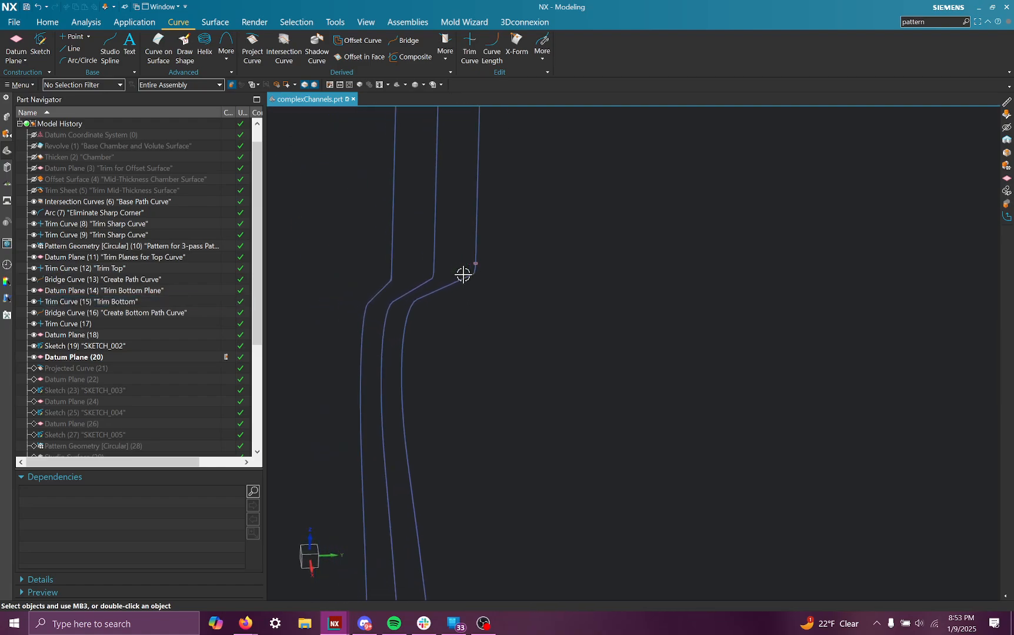
scroll(494, 264, up, 6)
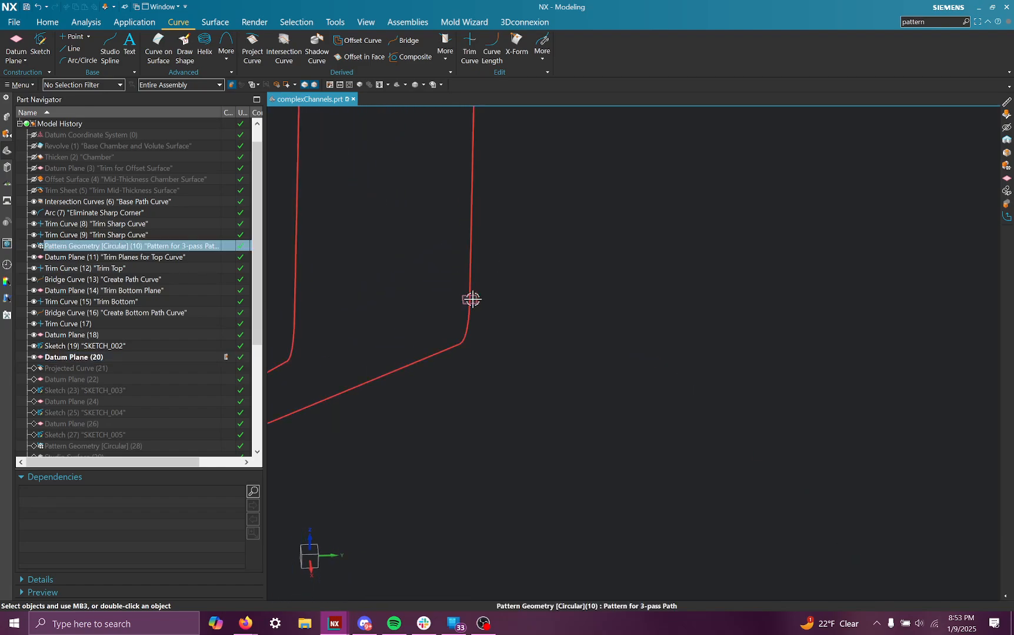
scroll(483, 301, down, 3)
middle_drag(509, 259, 500, 241)
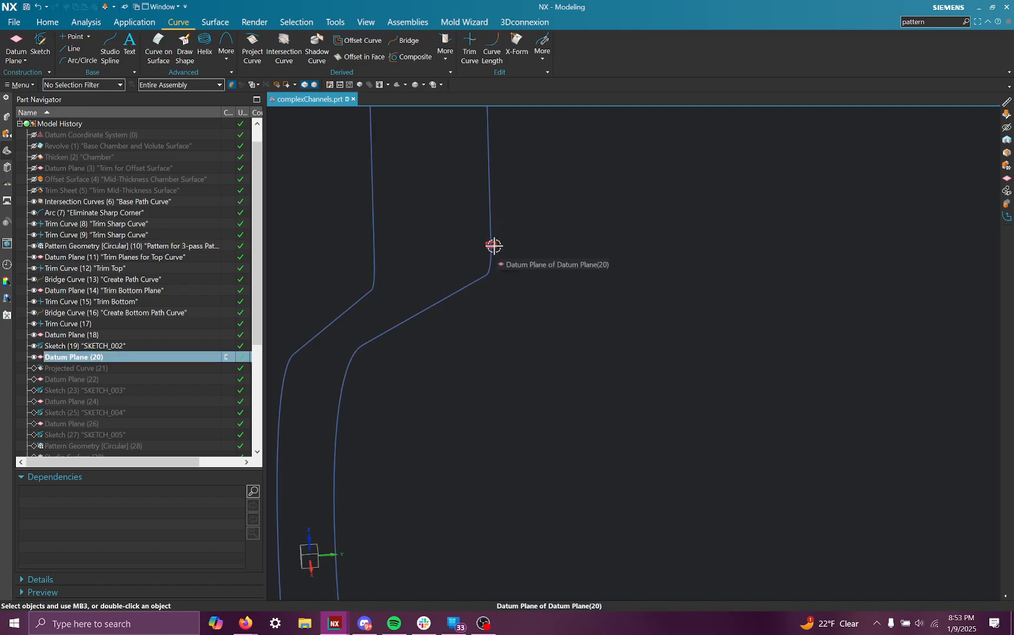
middle_drag(495, 245, 488, 233)
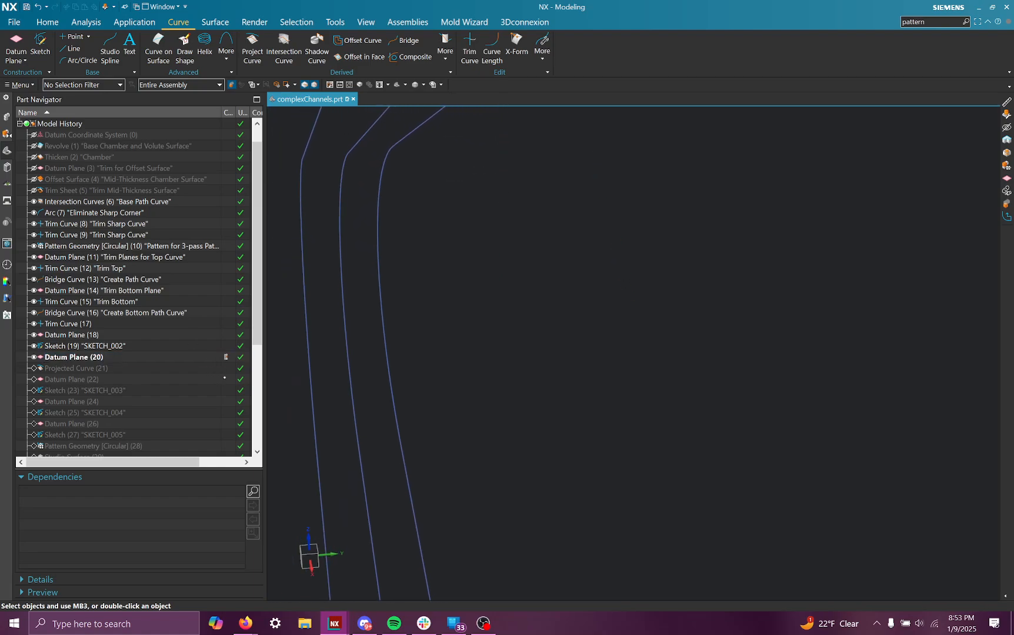
- Advance the history to Datum Plane (26) and show the hidden Projected Curve (21) and Sketch (23) "SKETCH_003"
click(226, 412)
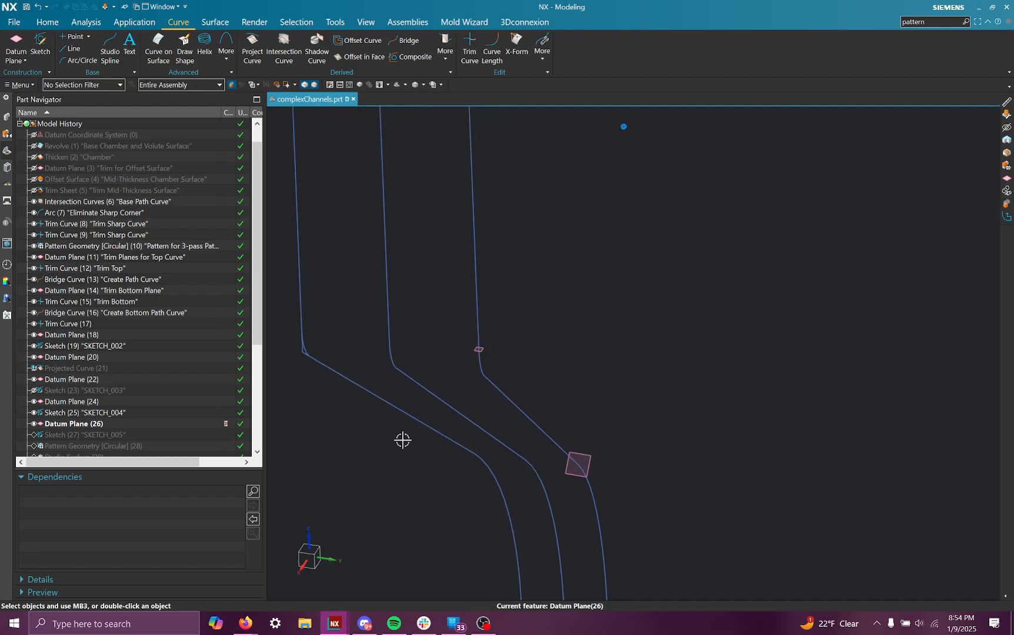
click(38, 369)
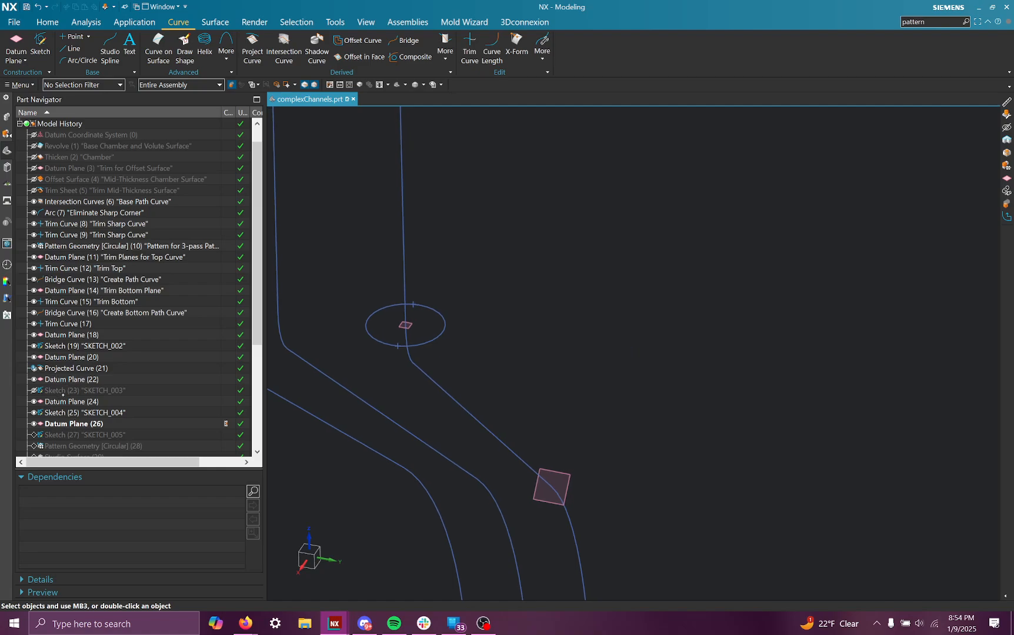
scroll(63, 394, up, 1)
scroll(63, 395, down, 2)
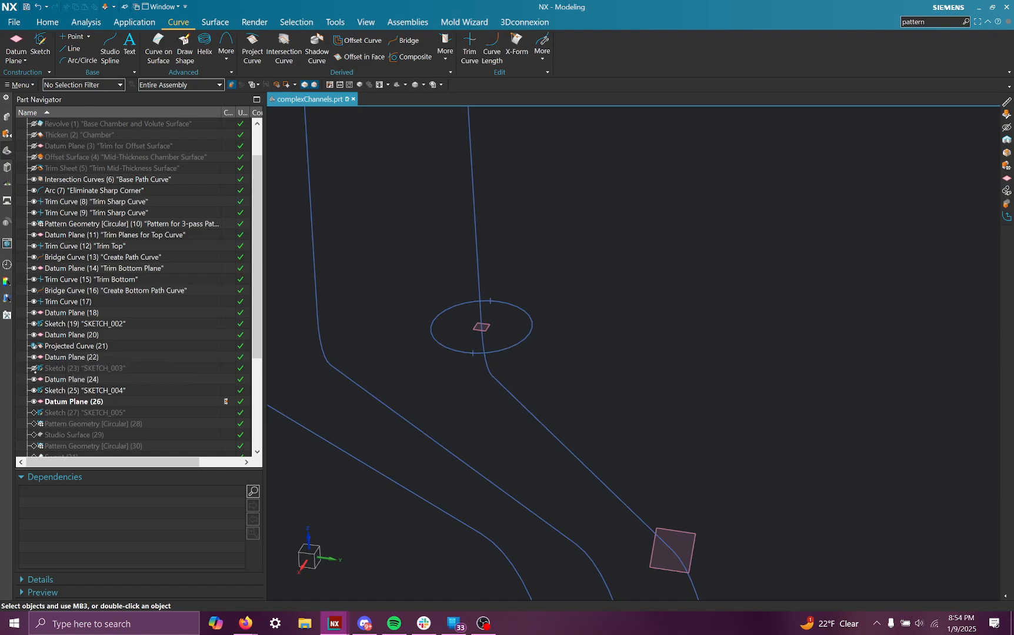
click(34, 368)
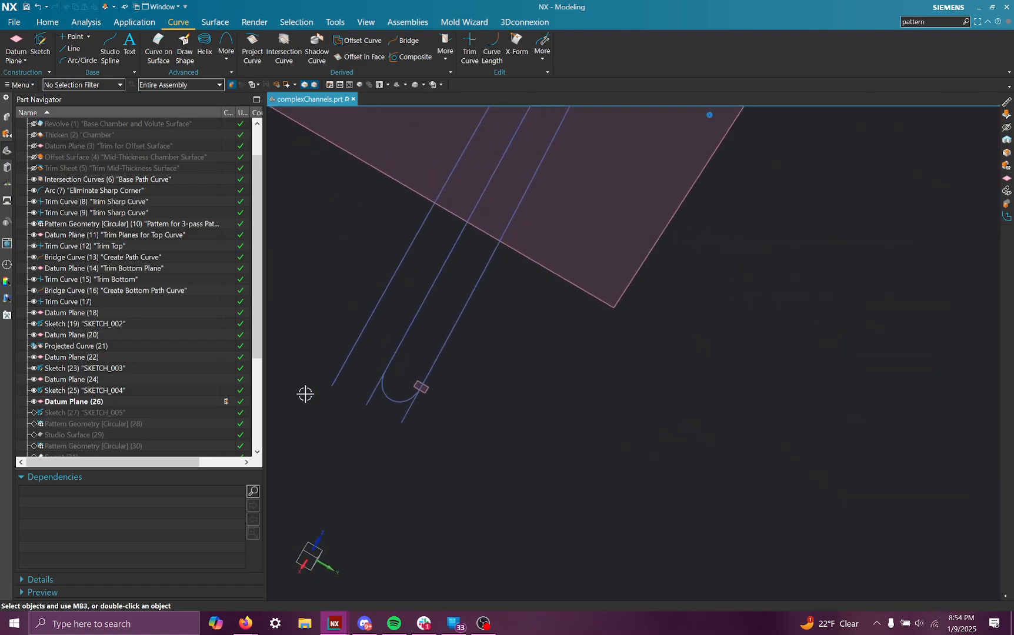
- Advance the history through Sketch (27) "SKETCH_005" to Pattern Geometry [Circular] (28) and view the profiles along the three path curves
click(225, 413)
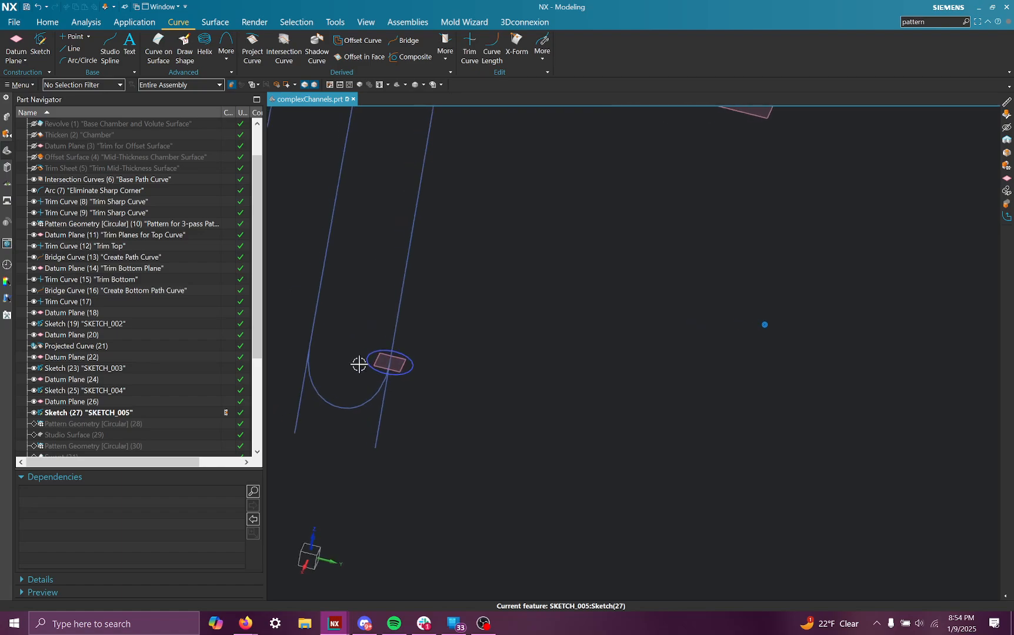
click(452, 382)
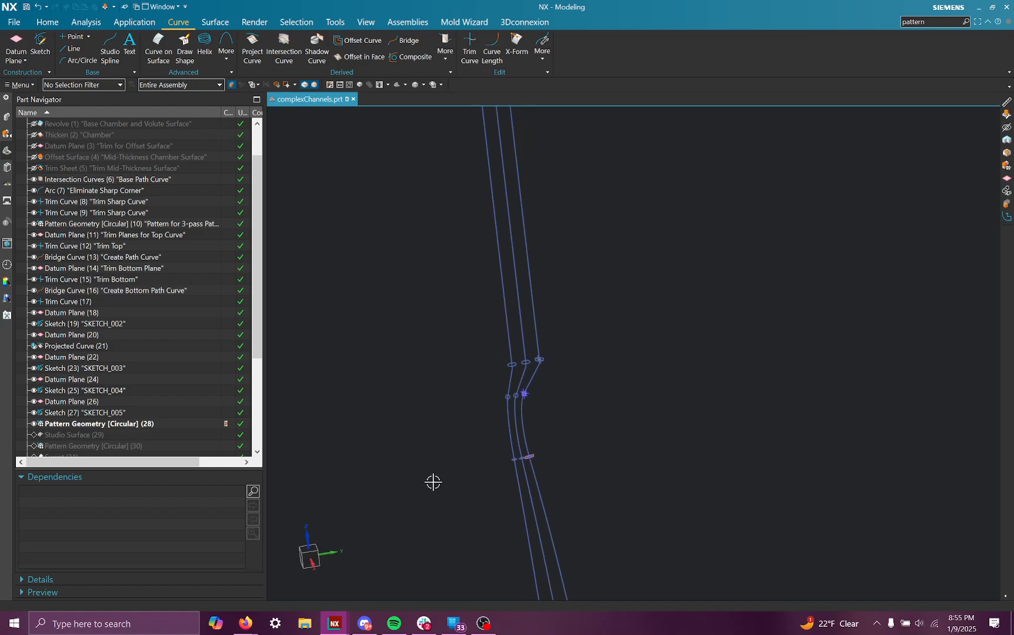
- Advance the history to Studio Surface (29) and view the tube surface along the first path curve from several angles
scroll(211, 414, down, 1)
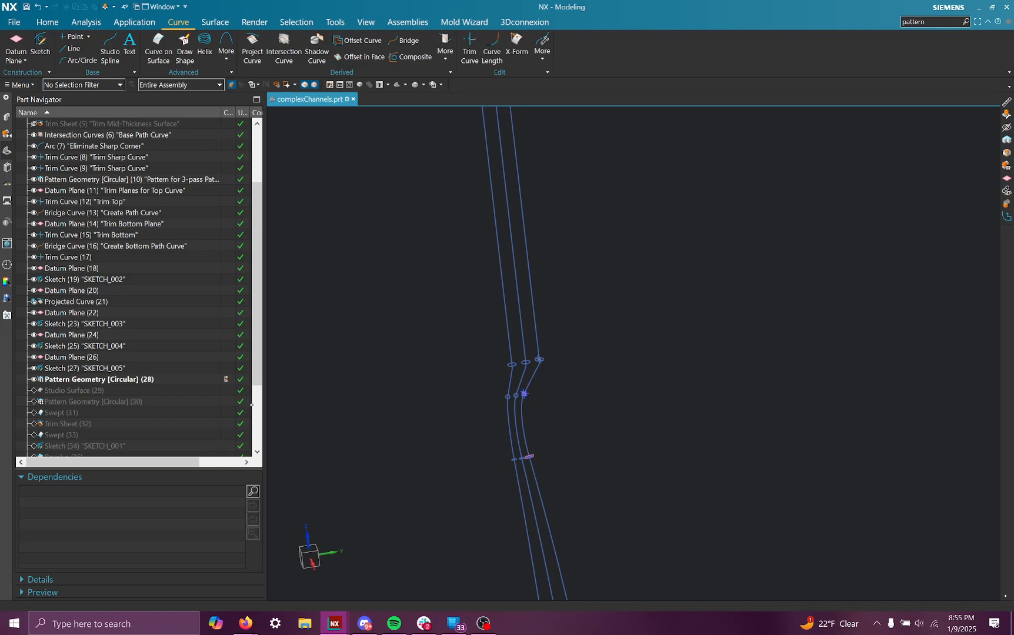
double_click(66, 390)
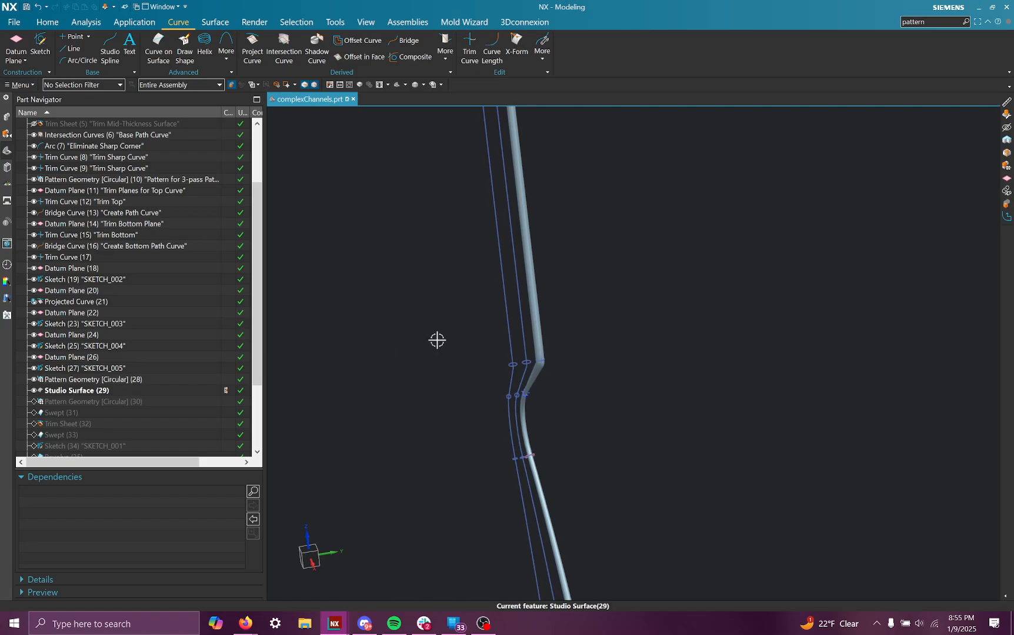
middle_drag(437, 340, 491, 142)
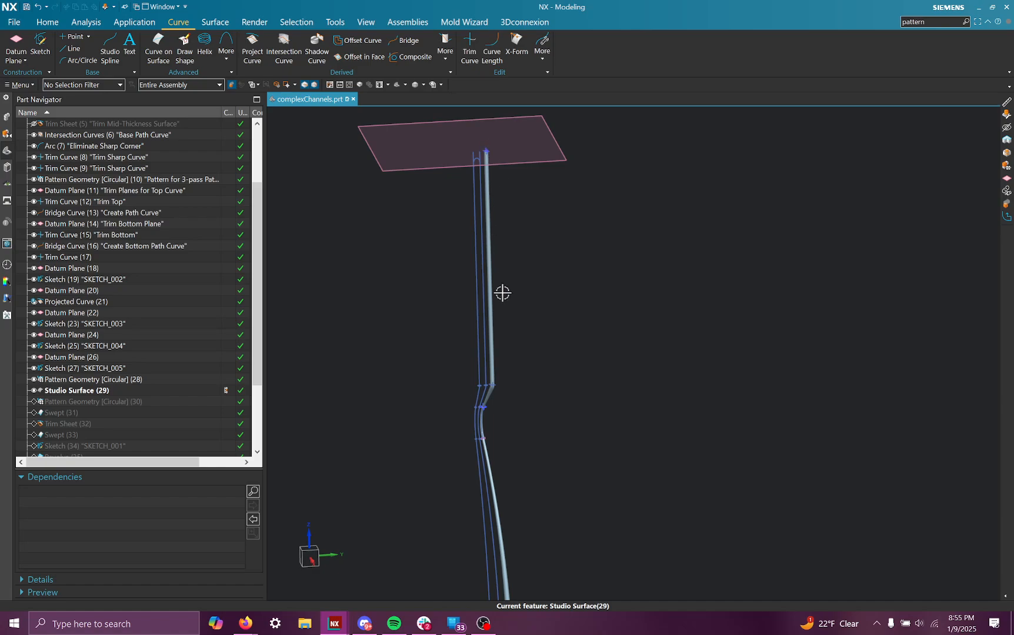
middle_drag(502, 293, 492, 272)
middle_drag(485, 141, 493, 113)
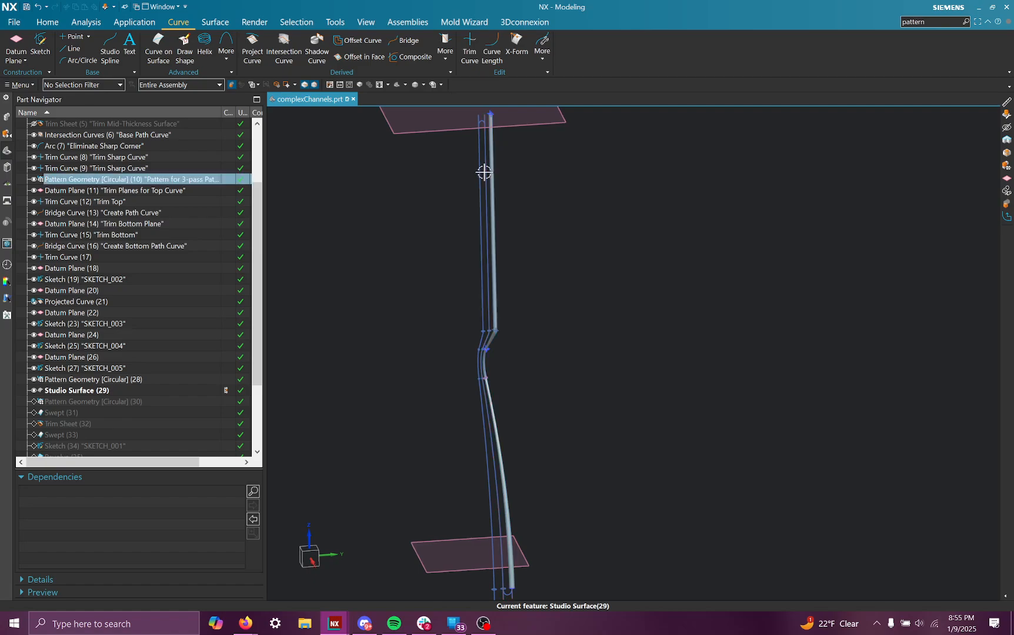
middle_drag(482, 170, 482, 264)
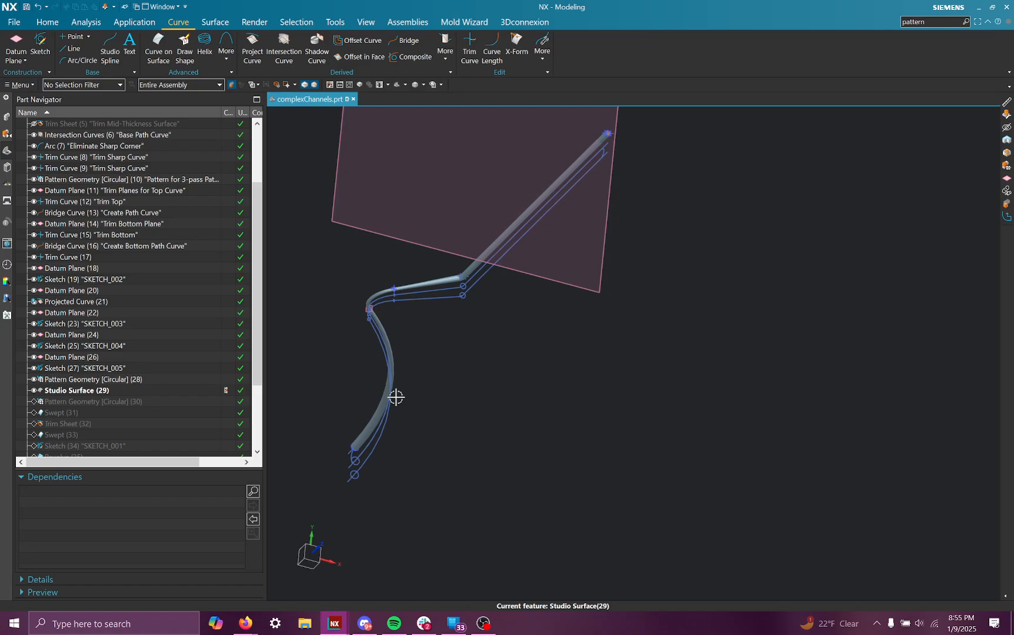
middle_drag(365, 473, 458, 122)
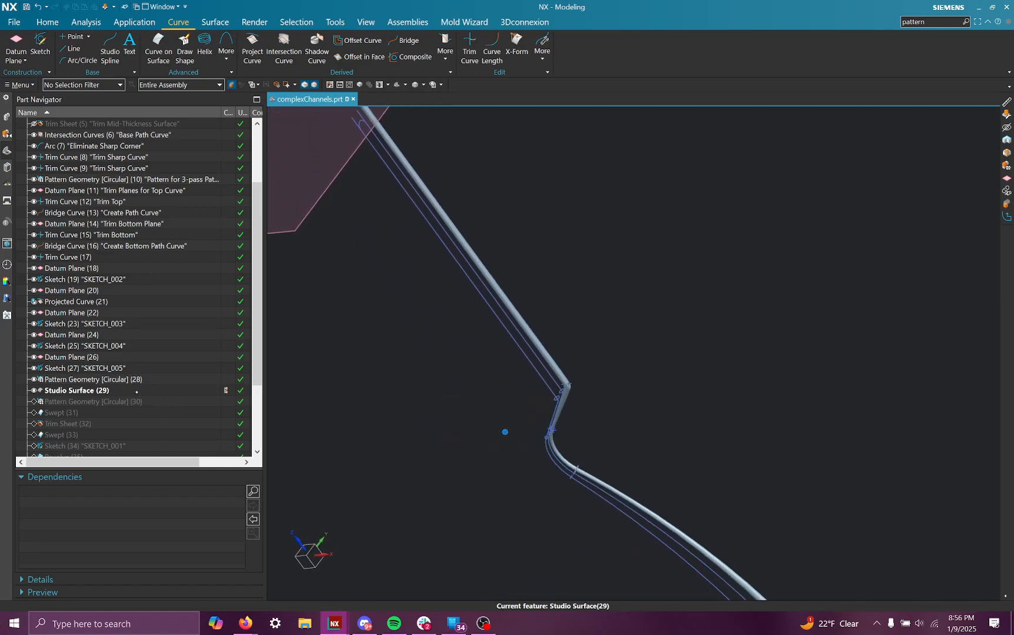
- Open Studio Surface (29) for editing and examine its section circles and guide curve from the bends to the tube end
double_click(139, 391)
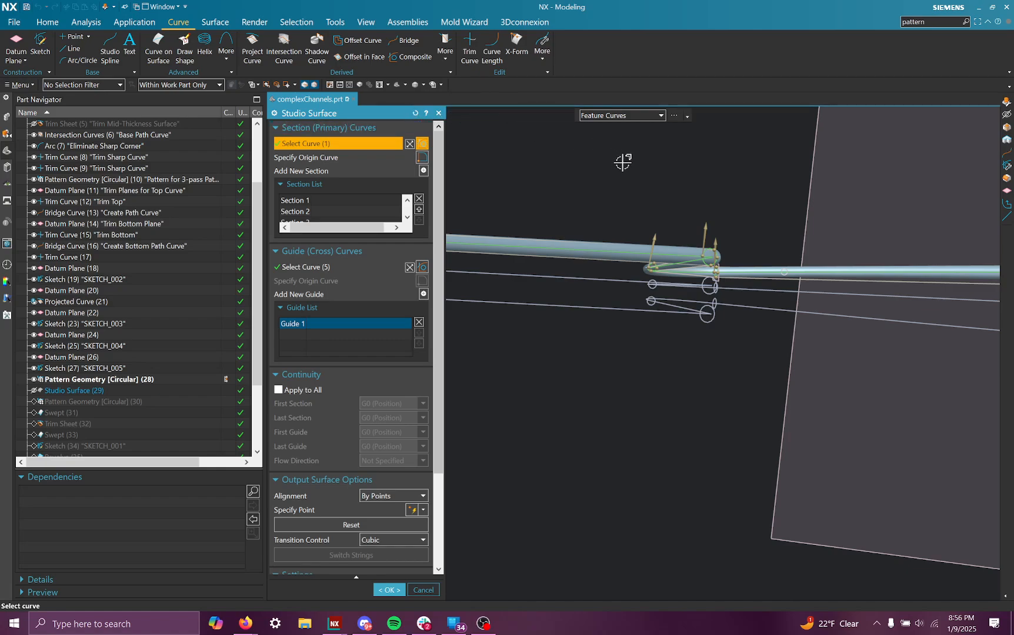
scroll(622, 162, down, 2)
scroll(683, 282, down, 4)
scroll(599, 254, up, 2)
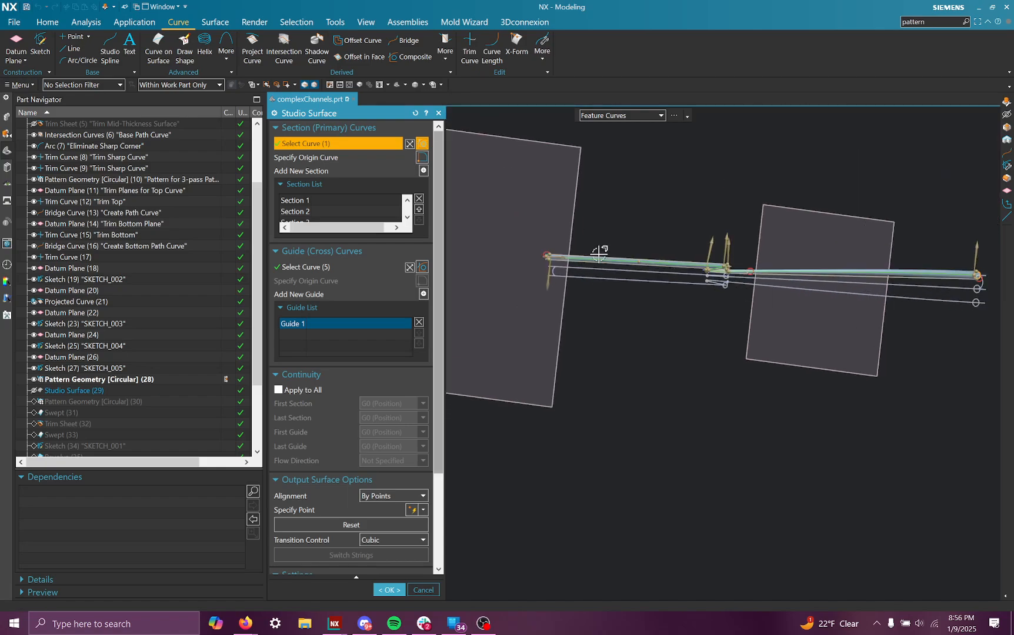
scroll(599, 253, up, 2)
scroll(499, 255, up, 3)
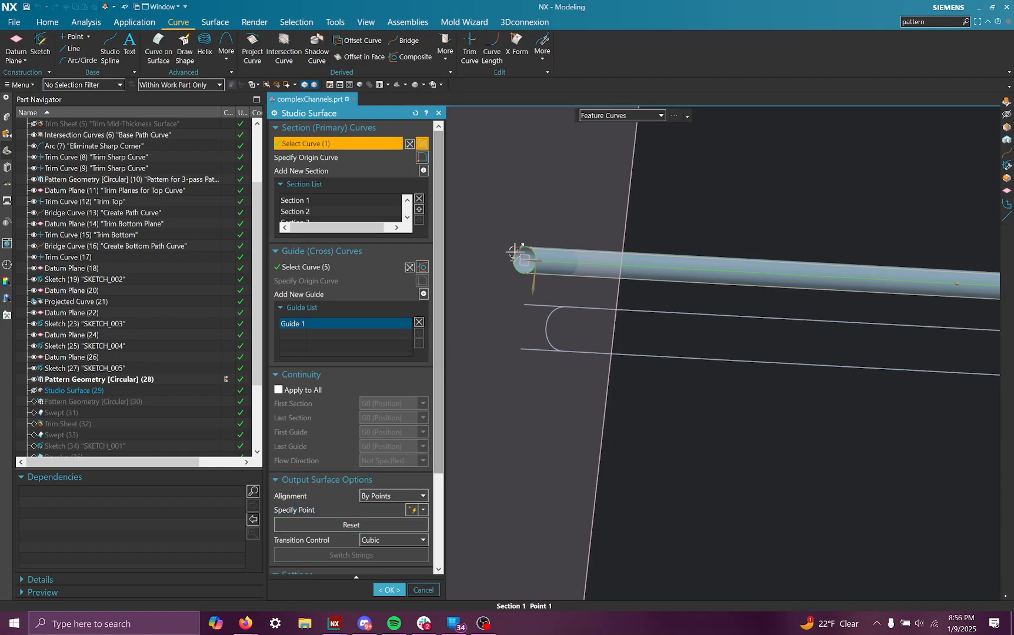
middle_drag(515, 251, 605, 217)
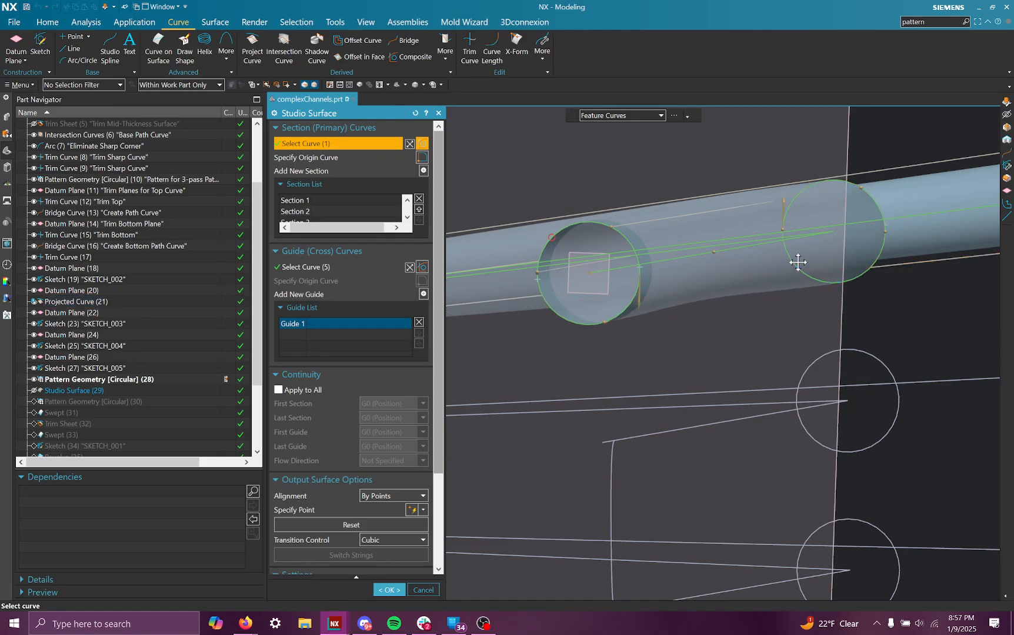
- Reposition the alignment points around the Projected Curve (21) section circle and the neighbouring sections at the tube's bends
drag(798, 263, 794, 237)
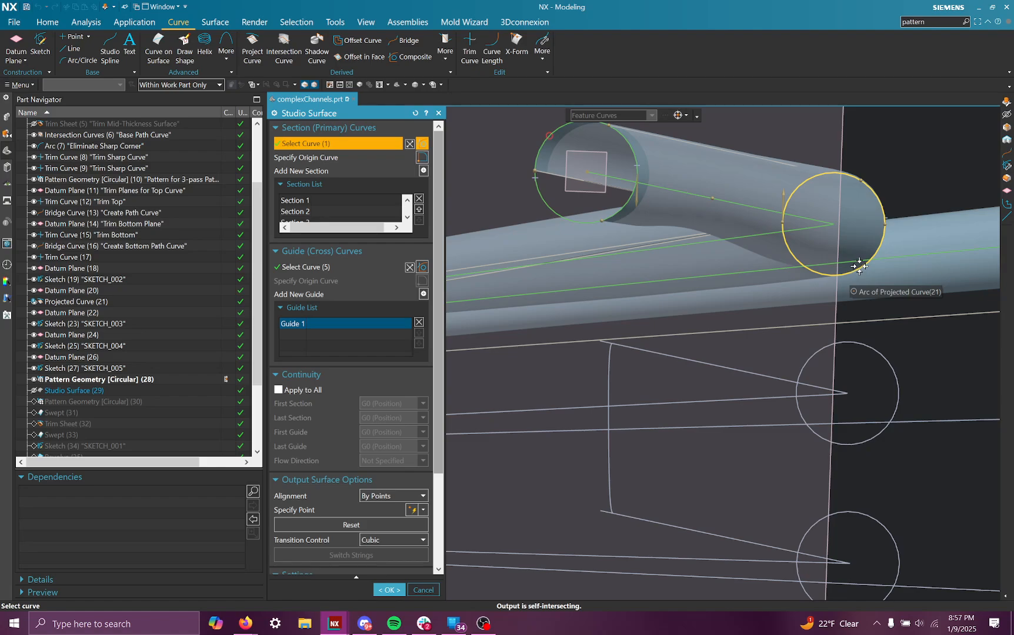
click(853, 261)
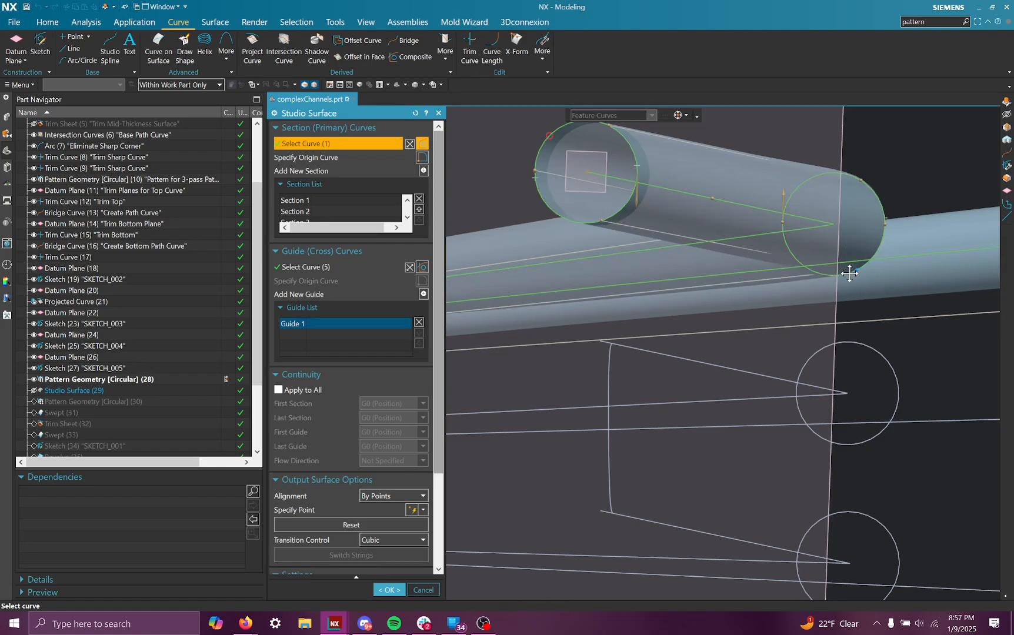
drag(844, 277, 834, 282)
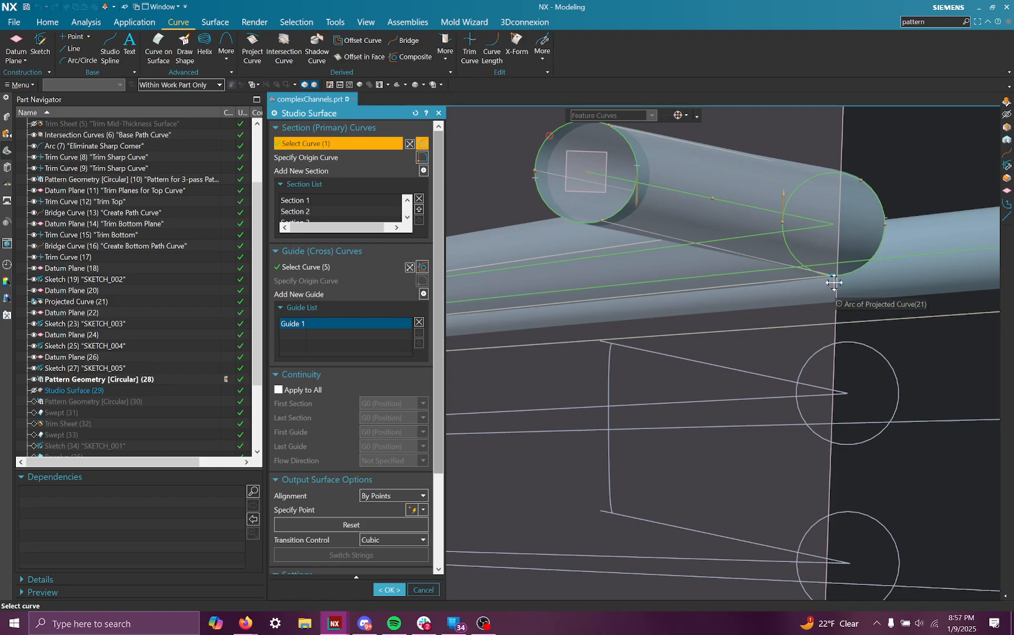
click(834, 282)
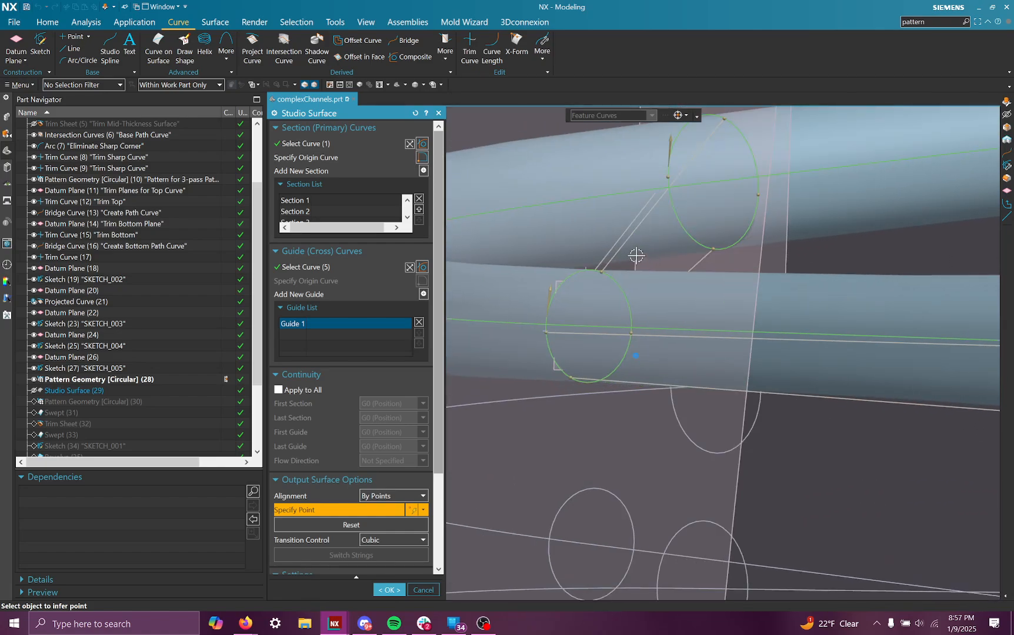
click(604, 272)
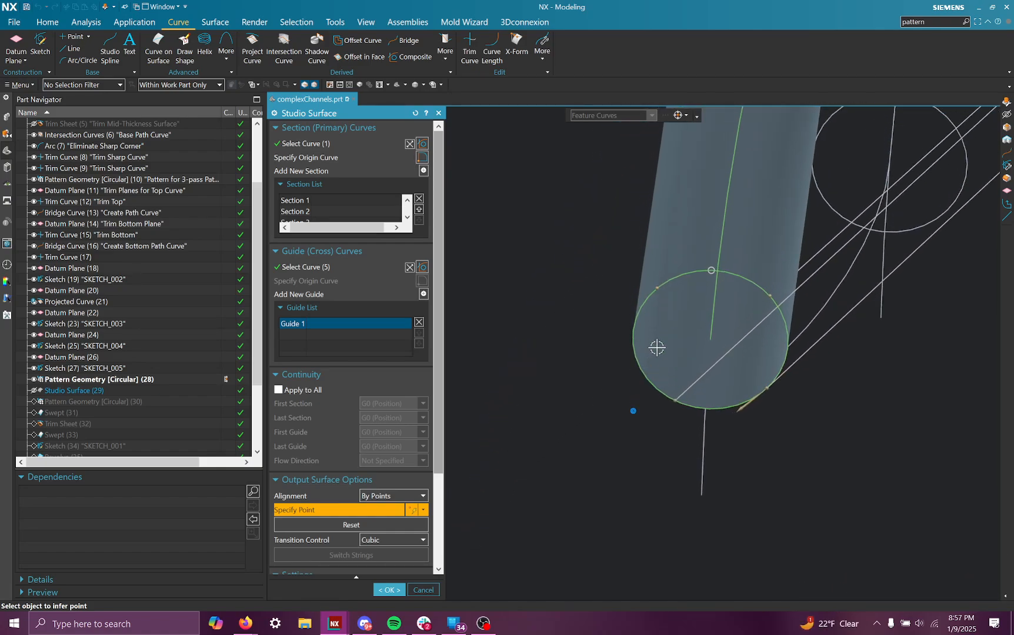
drag(668, 402, 652, 387)
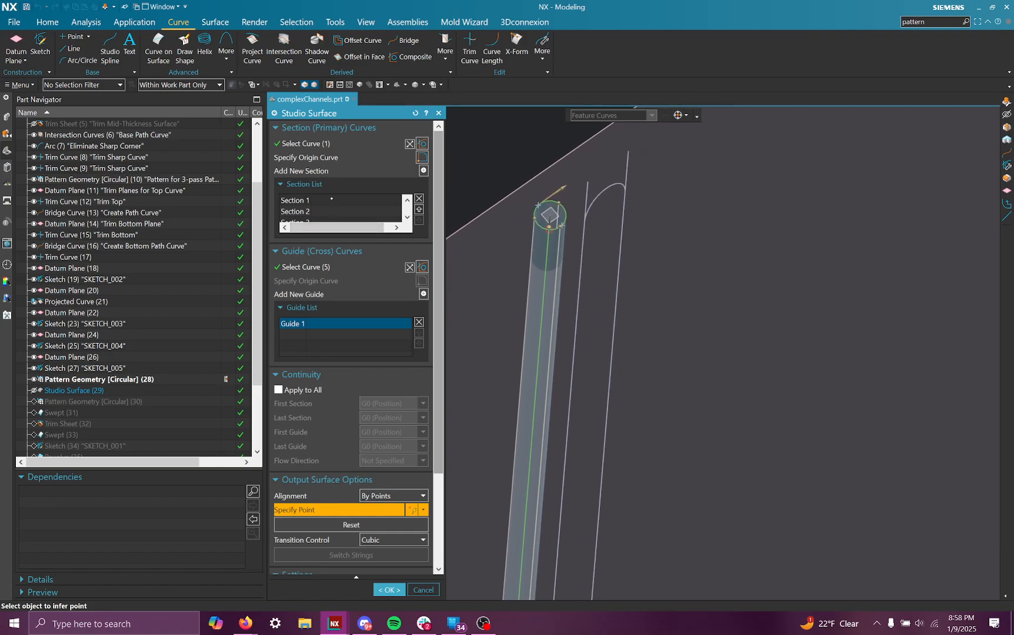
- Review Sections 1 to 5 of the studio surface and set the curve selection rule to Single Curve
scroll(331, 198, down, 4)
scroll(331, 199, up, 4)
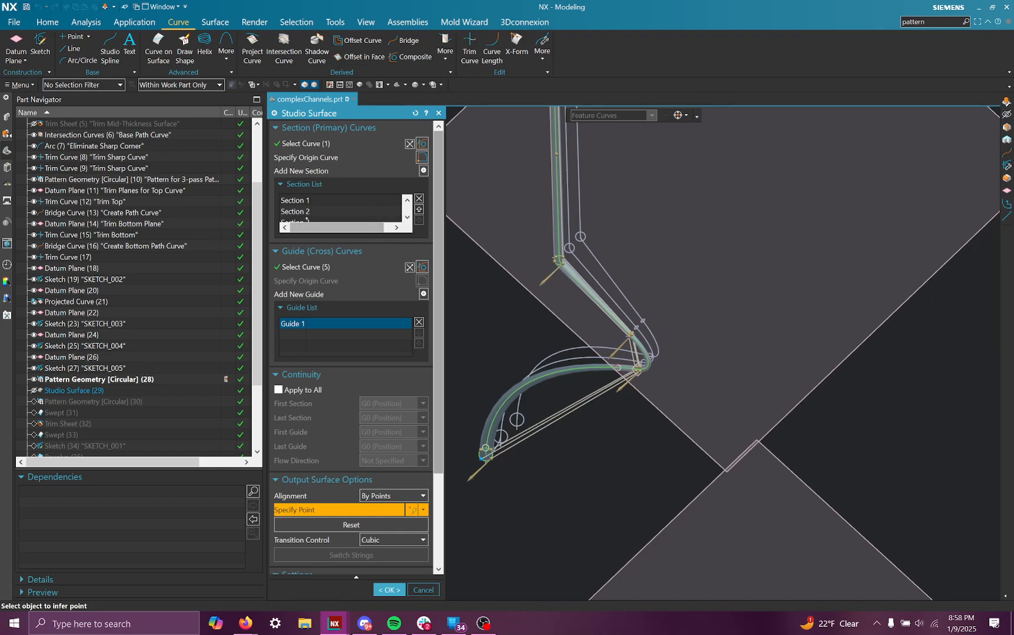
click(316, 215)
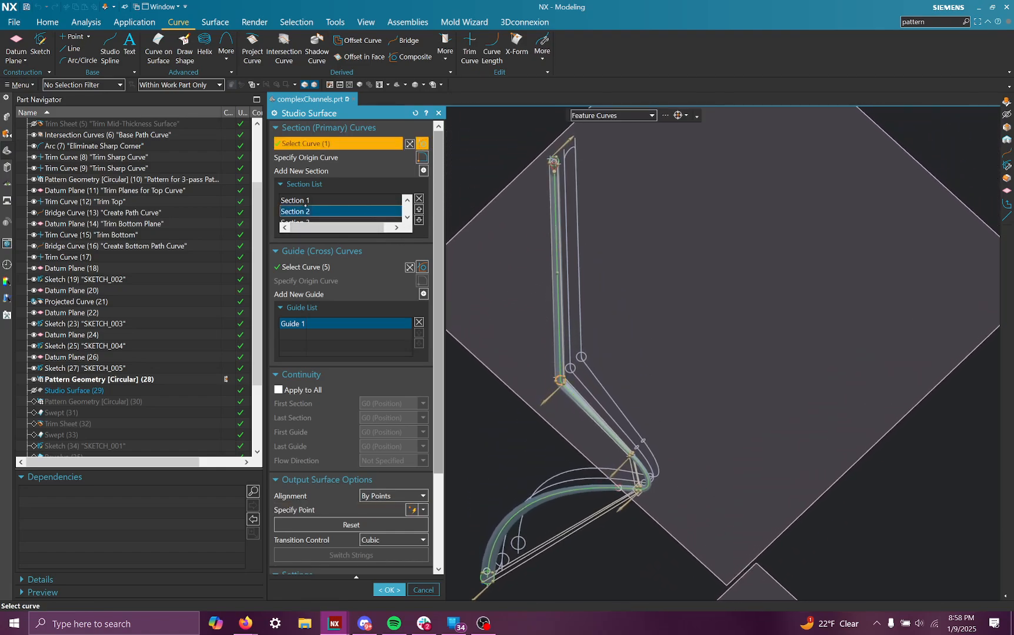
click(311, 200)
scroll(312, 207, down, 1)
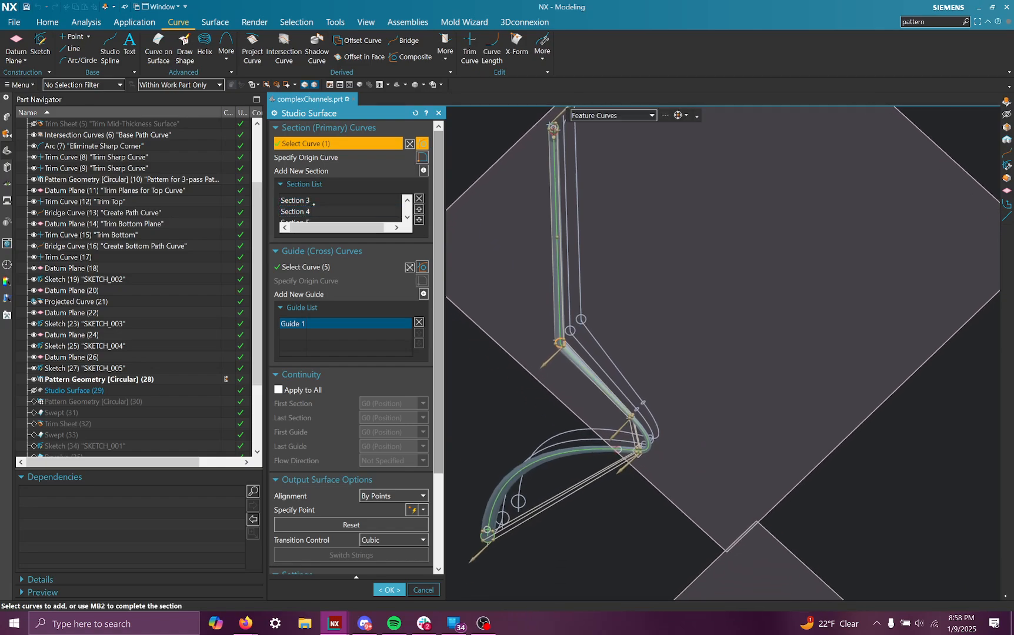
click(314, 211)
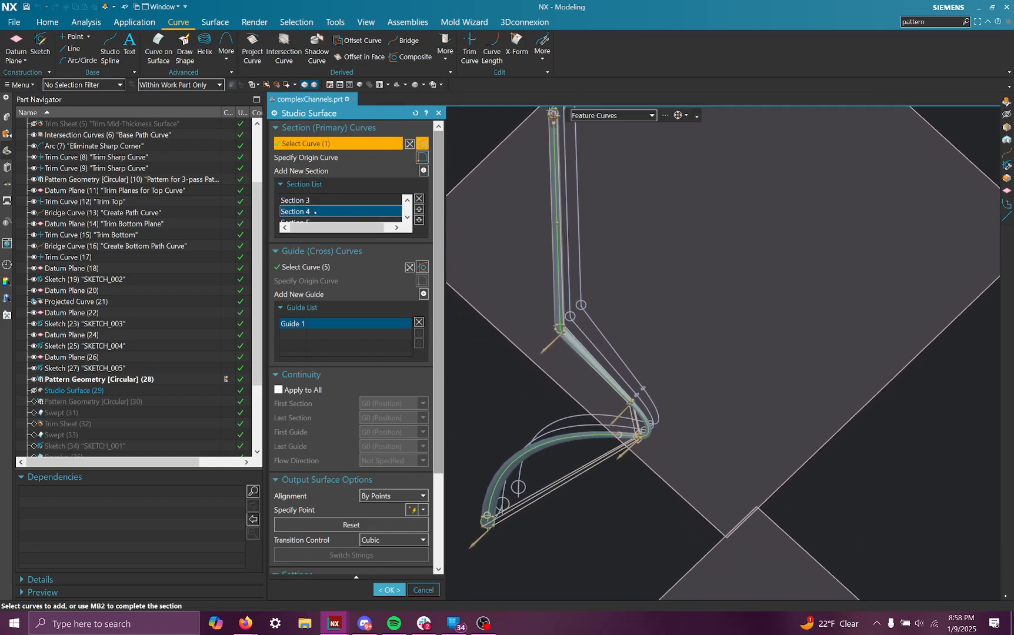
scroll(315, 211, down, 1)
click(315, 211)
click(604, 116)
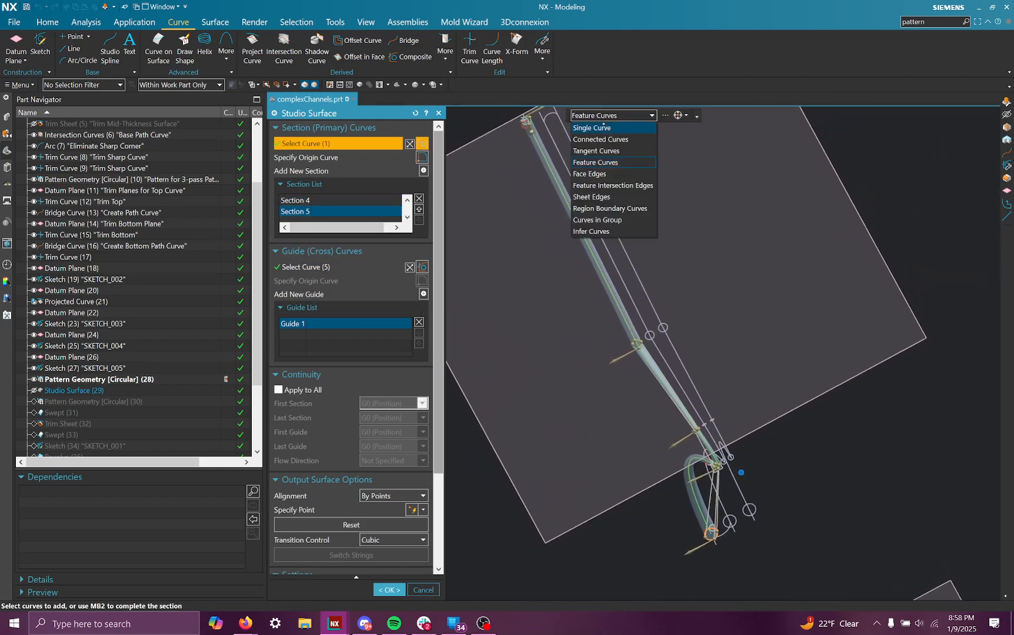
click(604, 127)
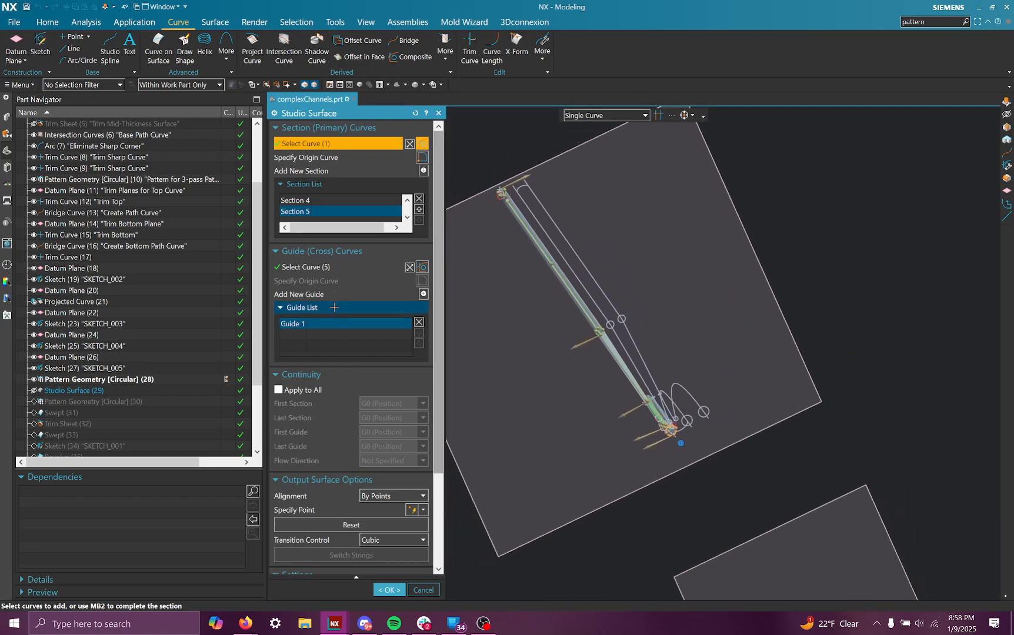
- Review the studio surface's guide, alignment and body settings, and accept the edit
scroll(344, 356, down, 1)
scroll(389, 495, down, 2)
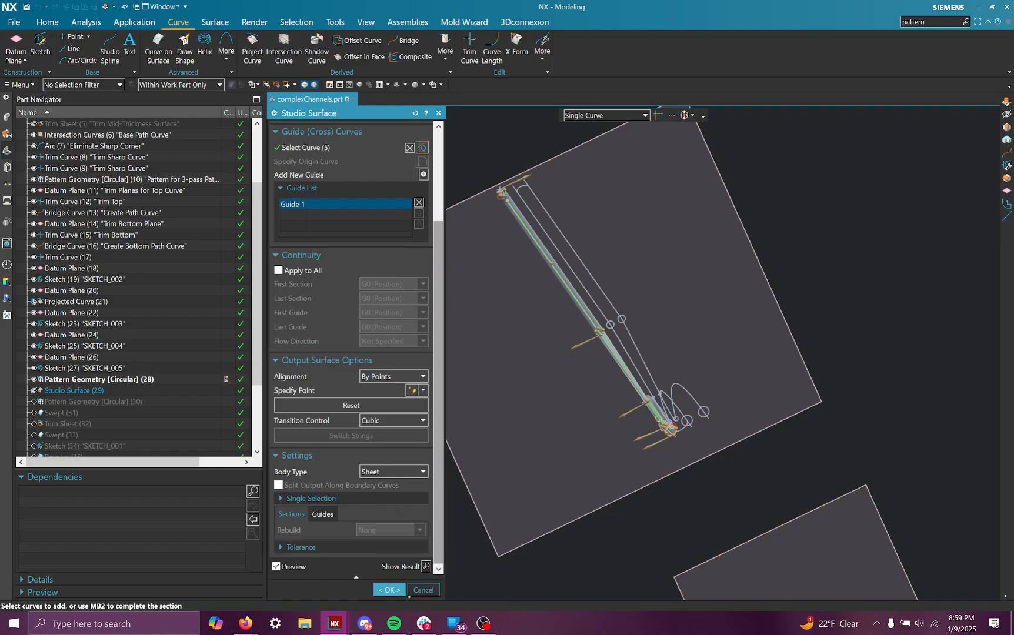
scroll(497, 333, up, 10)
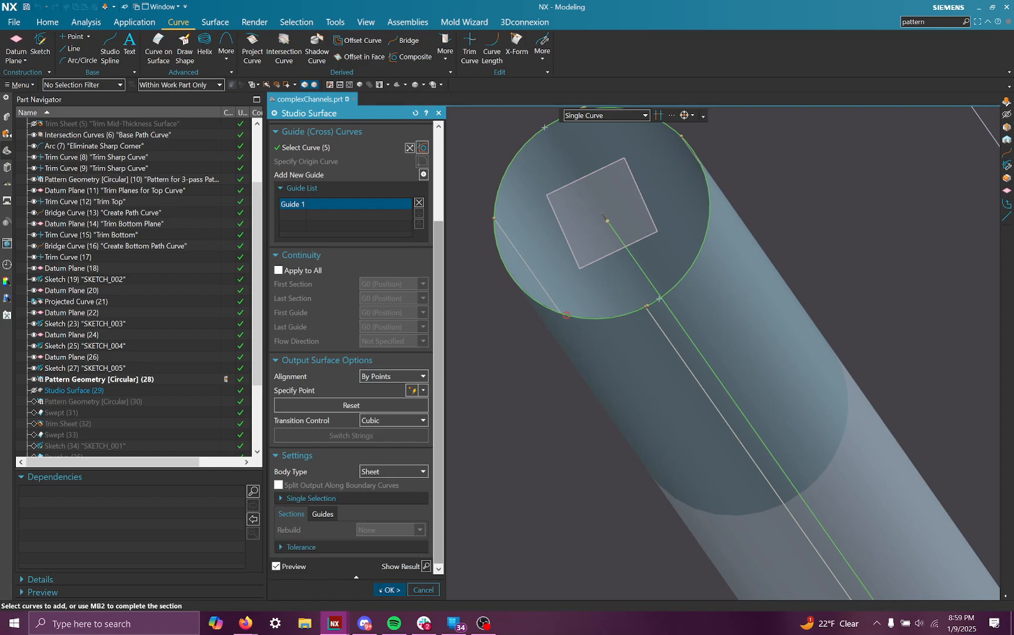
click(388, 590)
- Examine the finished studio surface tube along the first path curve, including its bends and the crossing datum planes
scroll(494, 248, down, 12)
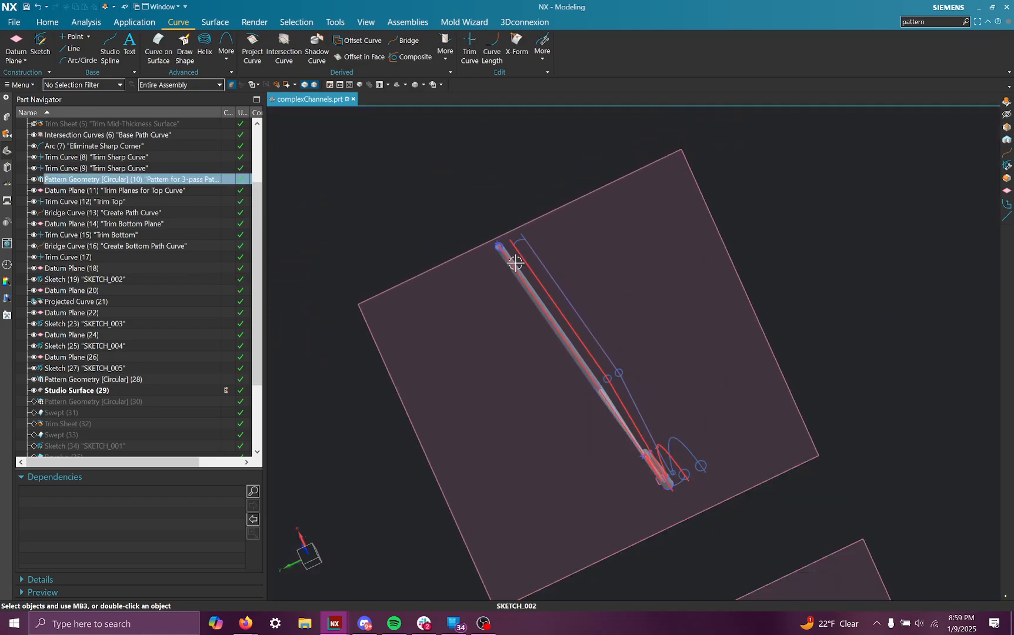
scroll(515, 263, up, 1)
middle_drag(697, 526, 692, 442)
scroll(693, 442, down, 3)
scroll(706, 529, up, 6)
scroll(609, 365, up, 2)
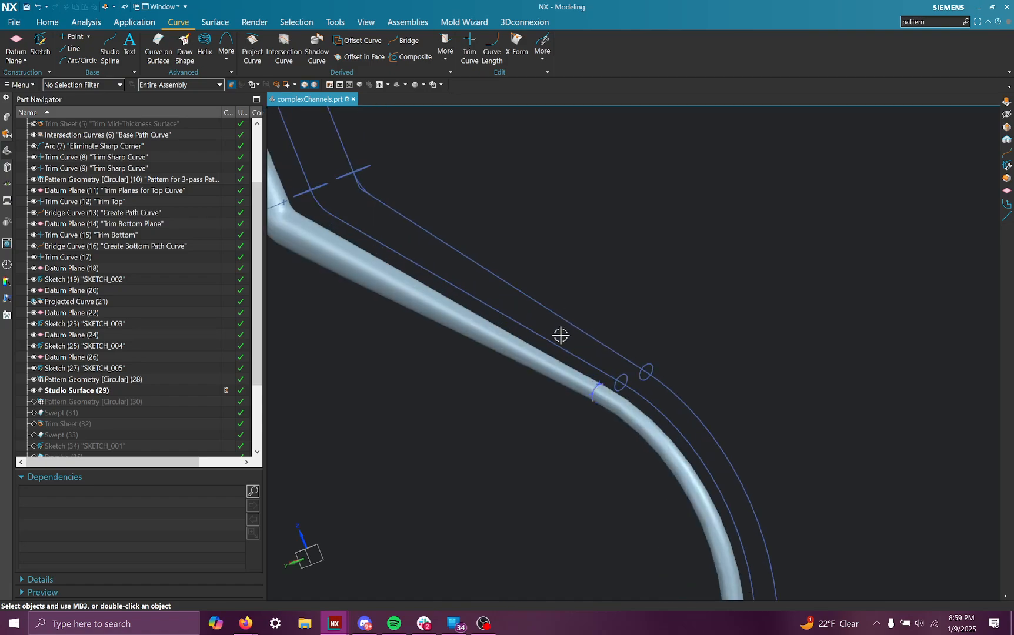
middle_drag(559, 335, 572, 396)
scroll(653, 415, down, 6)
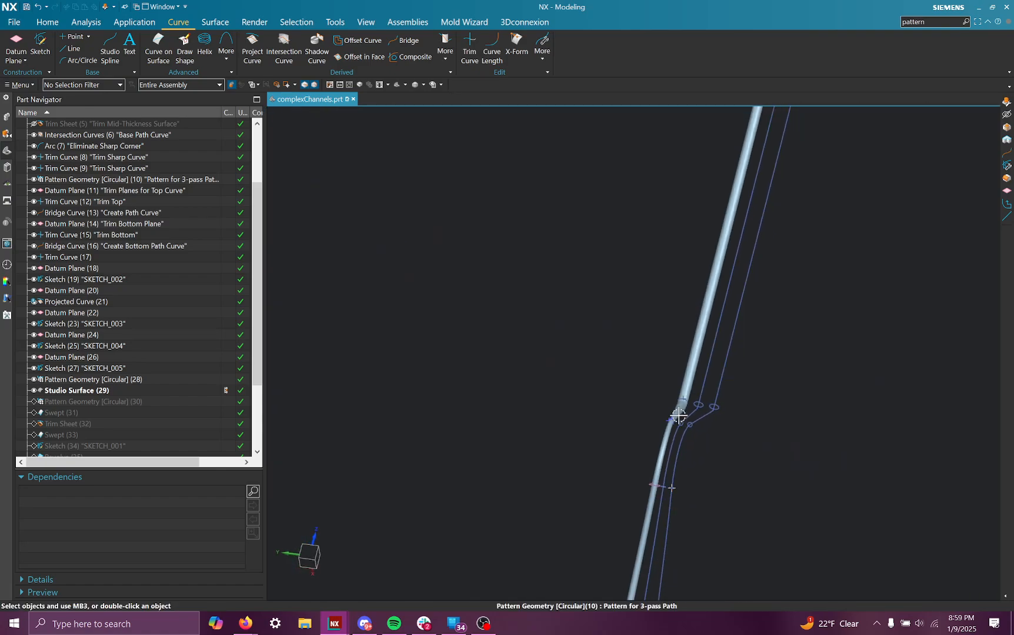
scroll(694, 438, up, 5)
scroll(606, 298, down, 7)
scroll(593, 447, down, 5)
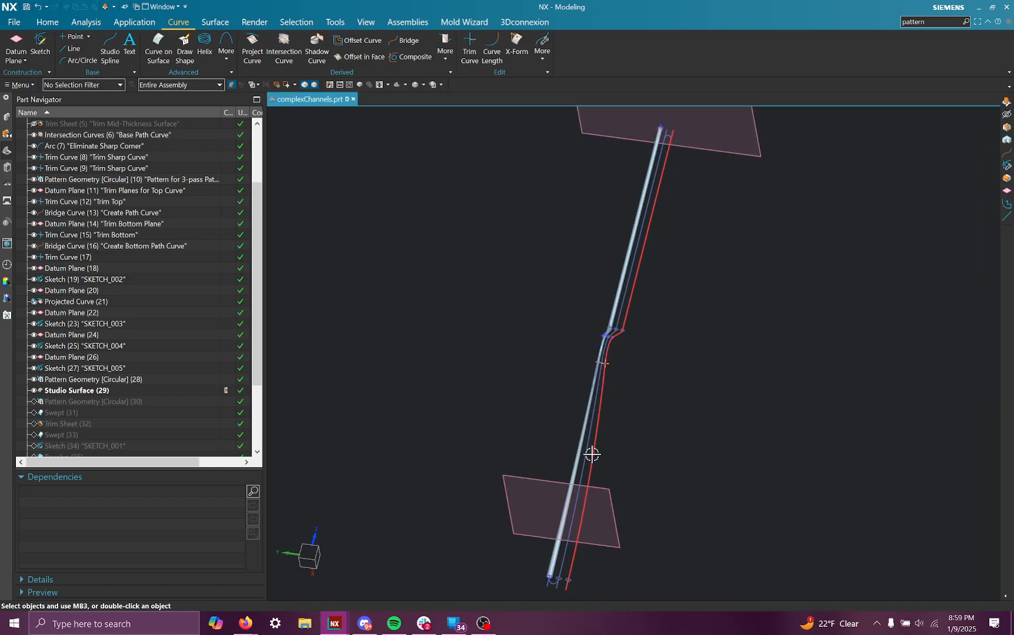
scroll(546, 555, up, 6)
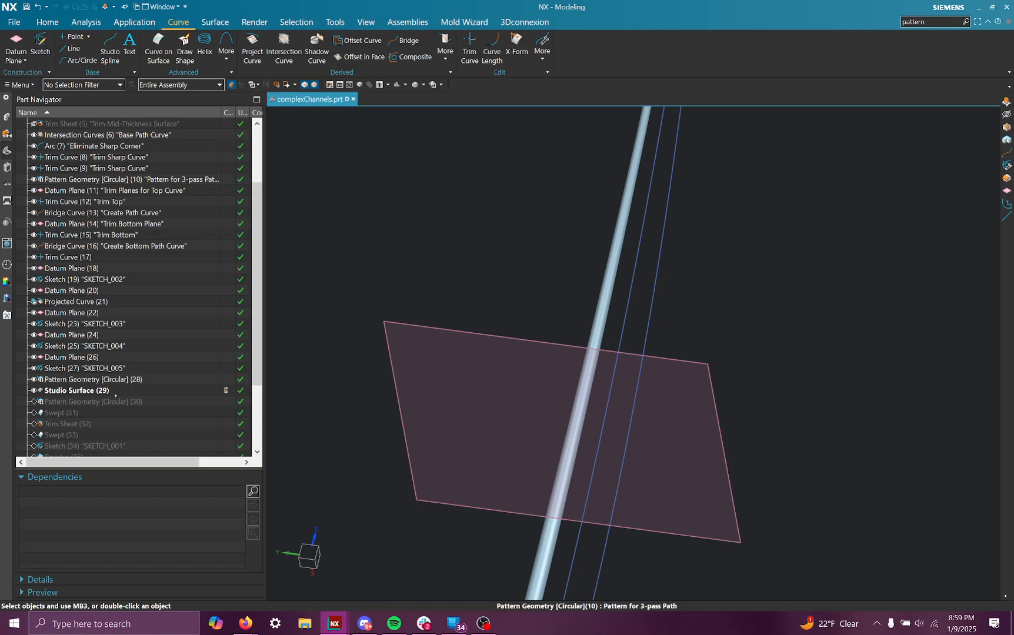
- Advance the history to Pattern Geometry [Circular] (30) and examine the open lower and upper ends of the three tubes
key(ctrl+shift+Right)
scroll(381, 321, down, 4)
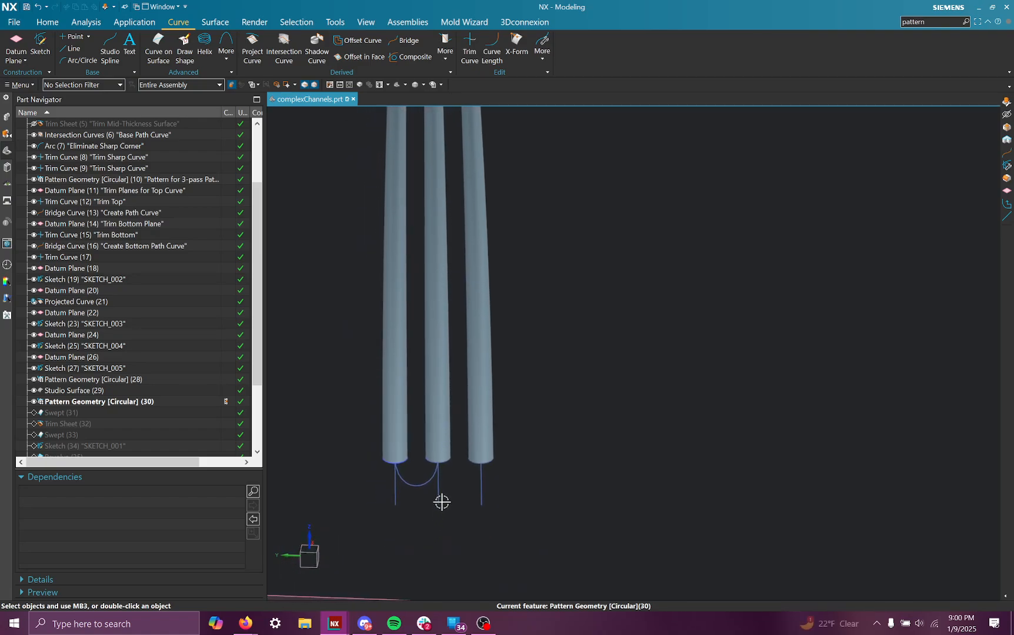
click(440, 497)
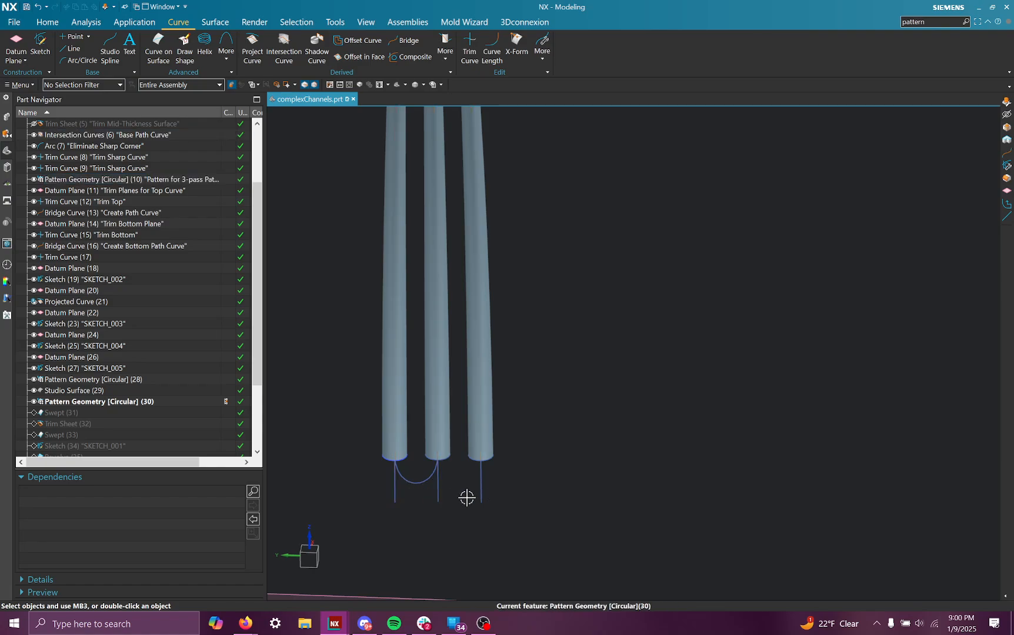
middle_drag(467, 497, 437, 405)
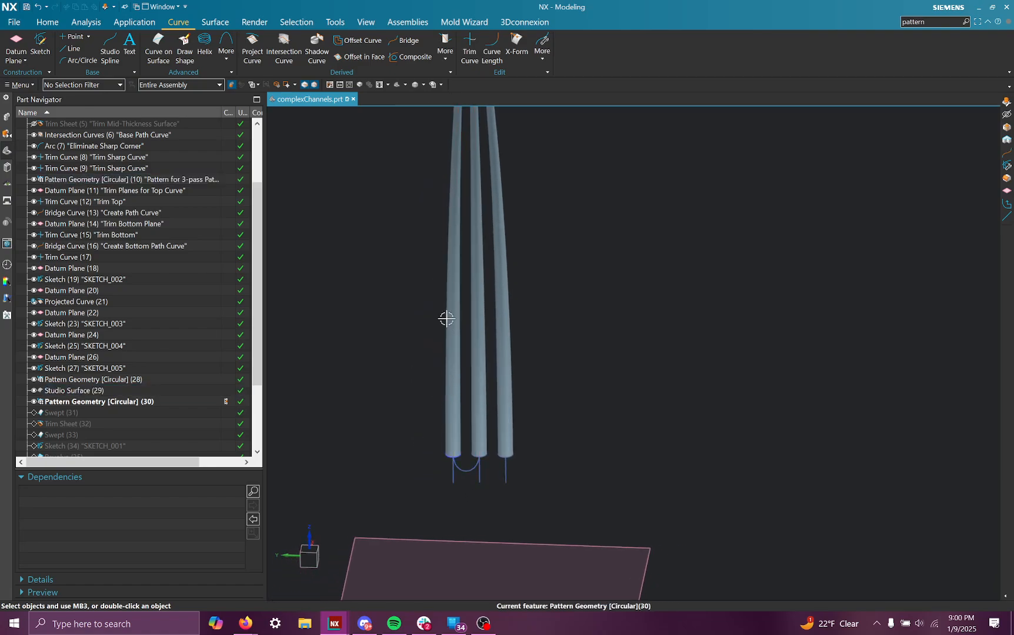
middle_drag(446, 318, 455, 428)
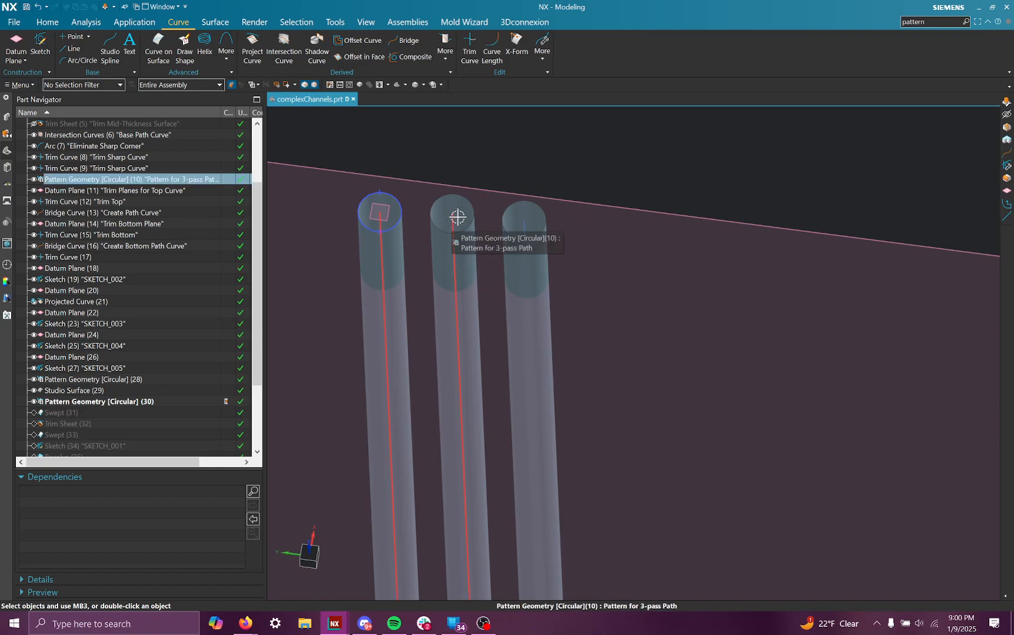
scroll(483, 251, up, 4)
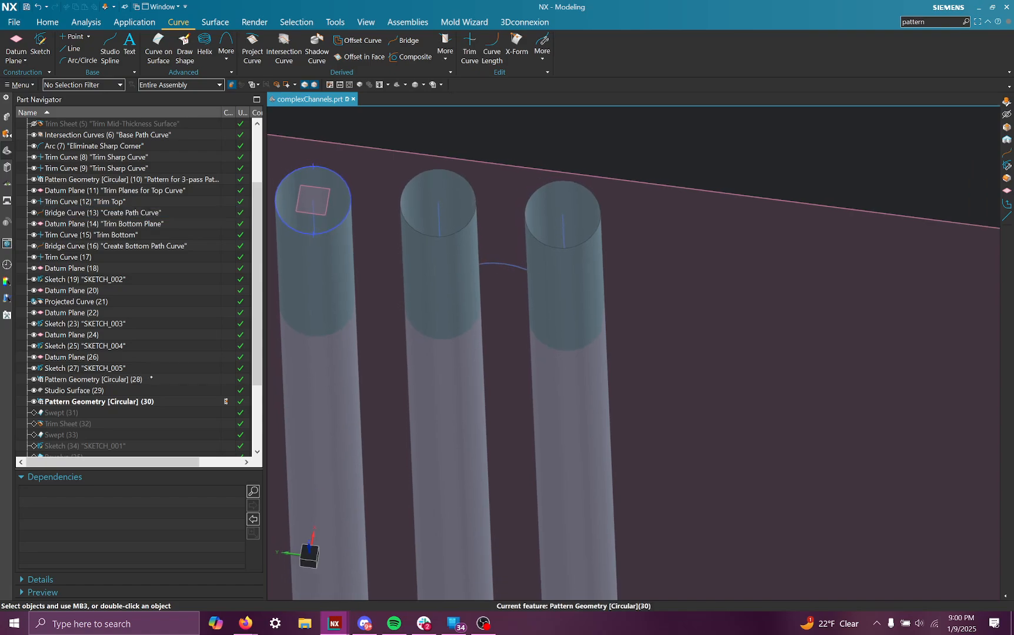
- Look over the remaining history features and view the three patterned tubes along their length and through the bends
scroll(190, 381, down, 2)
scroll(190, 381, down, 1)
scroll(403, 240, down, 4)
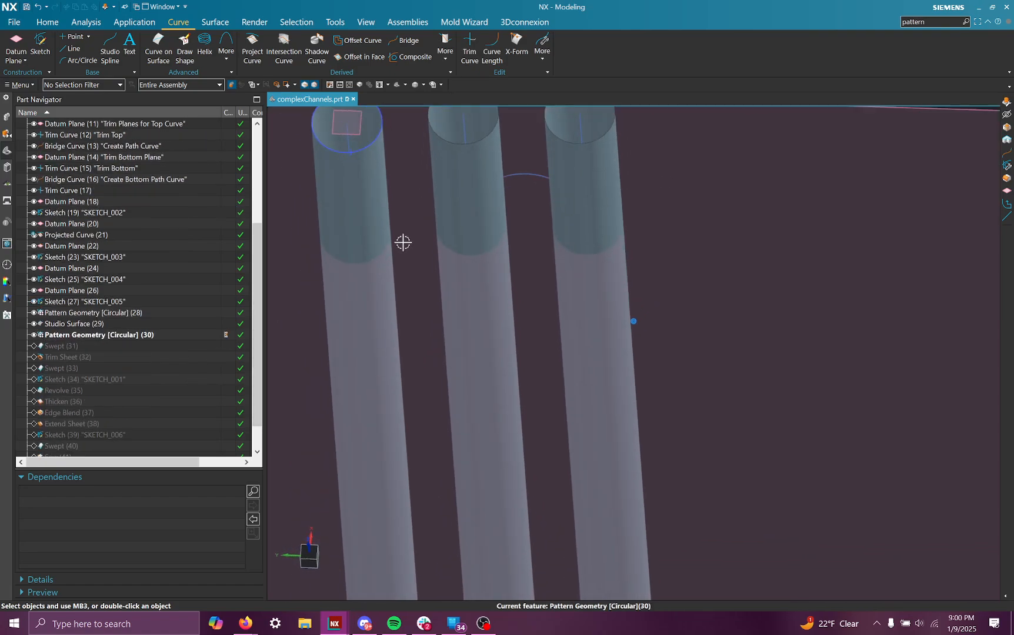
scroll(449, 267, up, 3)
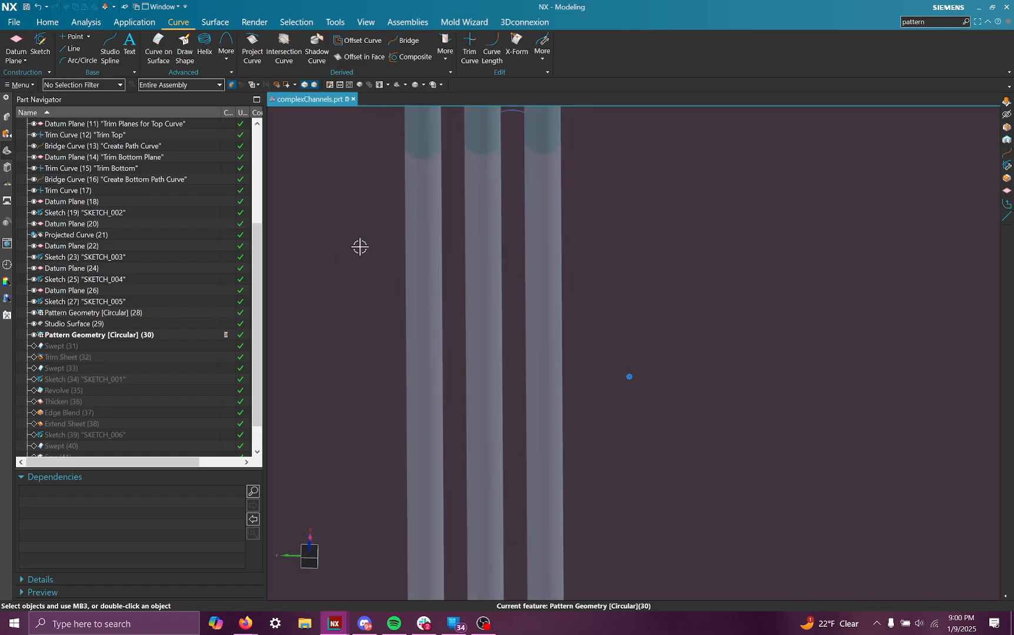
scroll(368, 244, down, 2)
scroll(369, 243, down, 5)
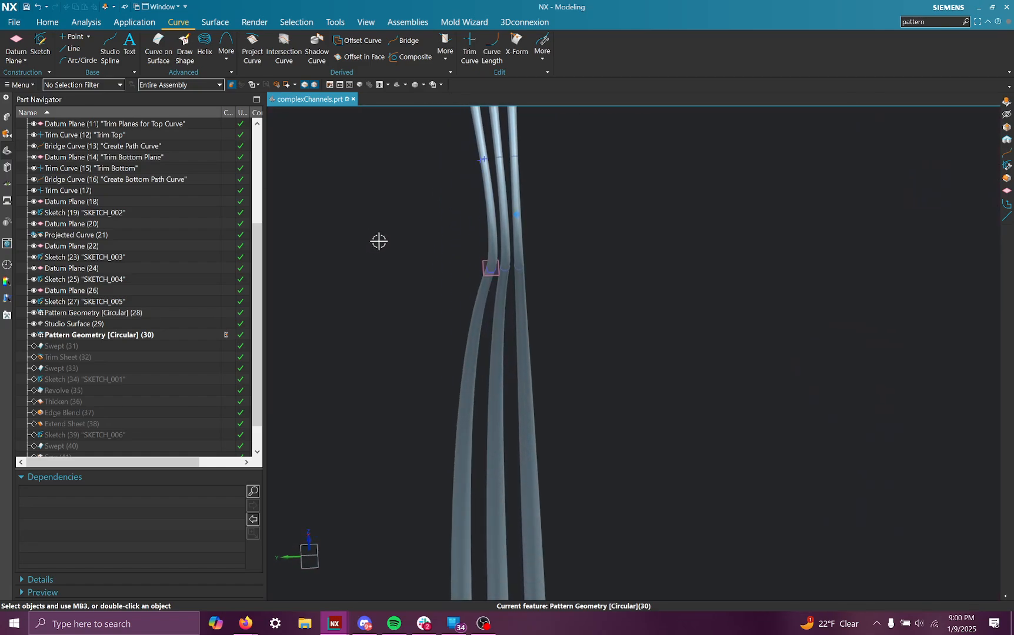
middle_drag(397, 248, 489, 136)
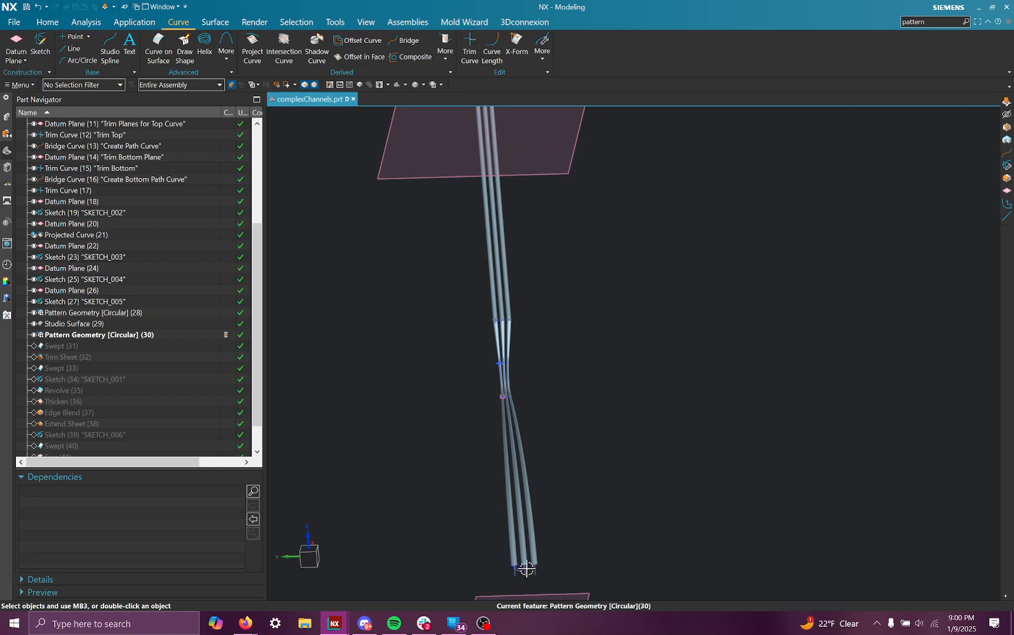
- Advance the history to Swept (31) and highlight the U-bend joining the lower ends of the first two tubes
scroll(519, 561, up, 9)
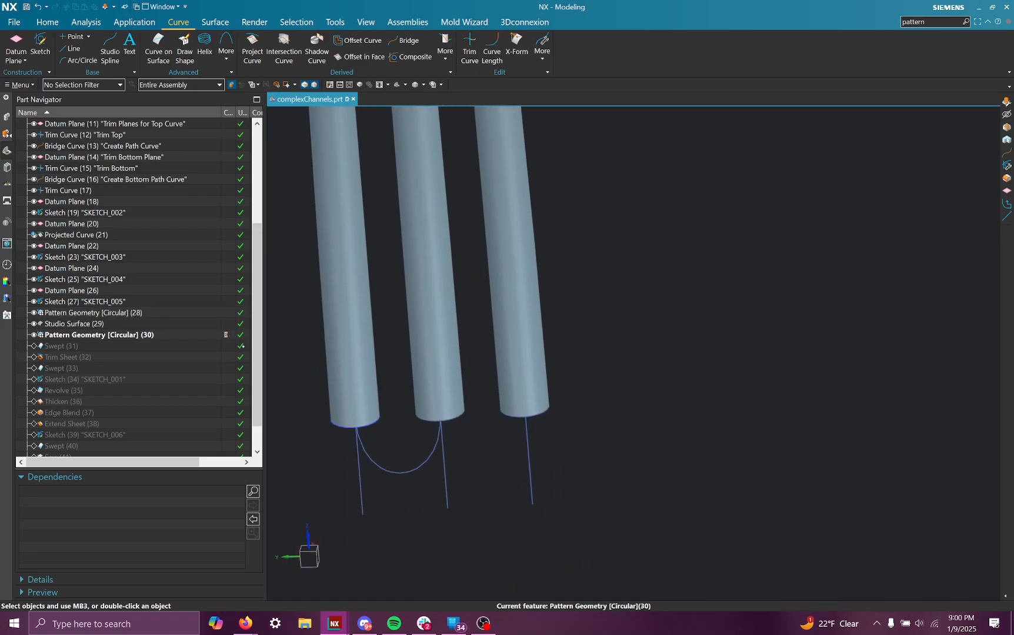
key(ctrl+shift+Right)
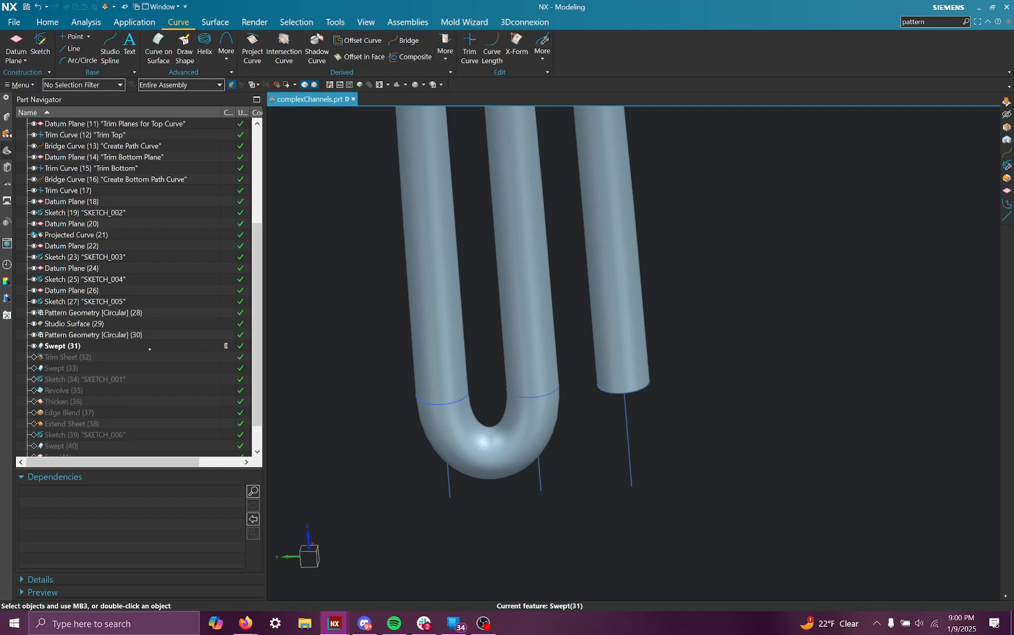
click(141, 347)
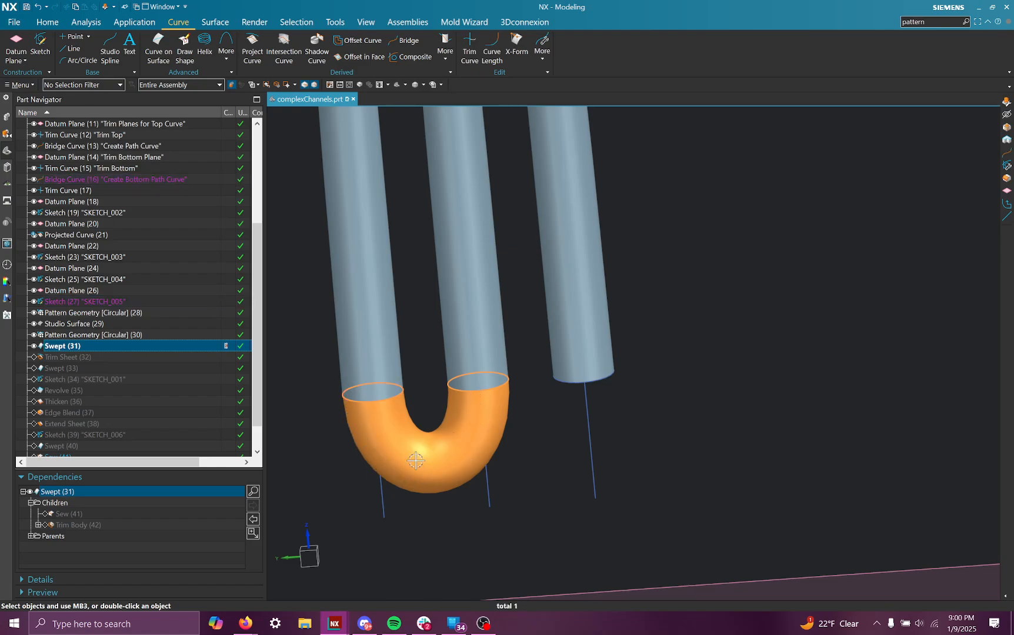
- Advance the history to Trim Sheet (32), comparing it with Swept (31), and examine the trimmed upper ends of two tubes
scroll(367, 416, down, 1)
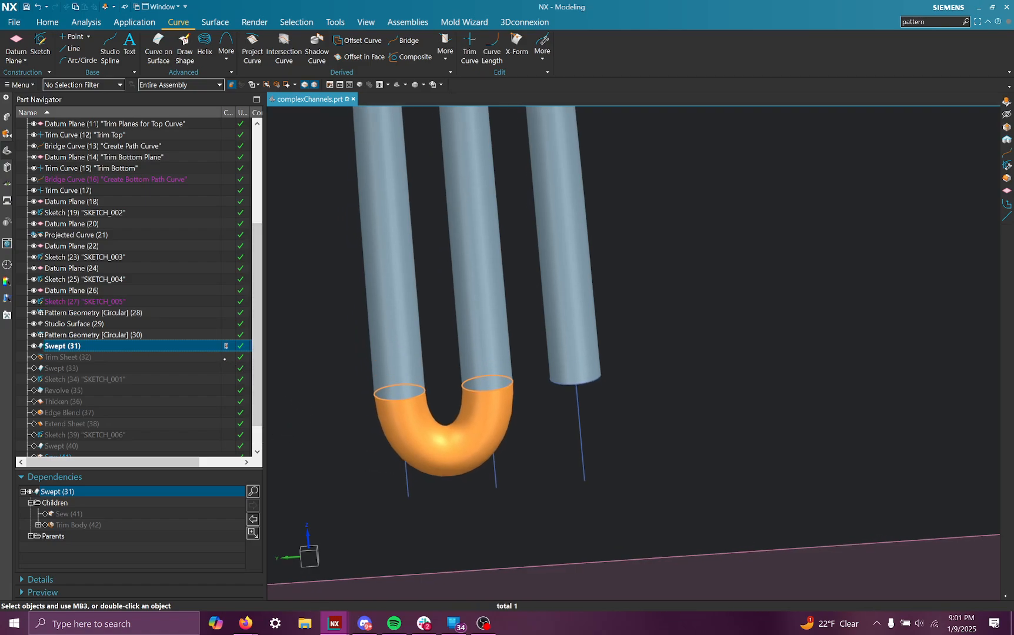
click(228, 357)
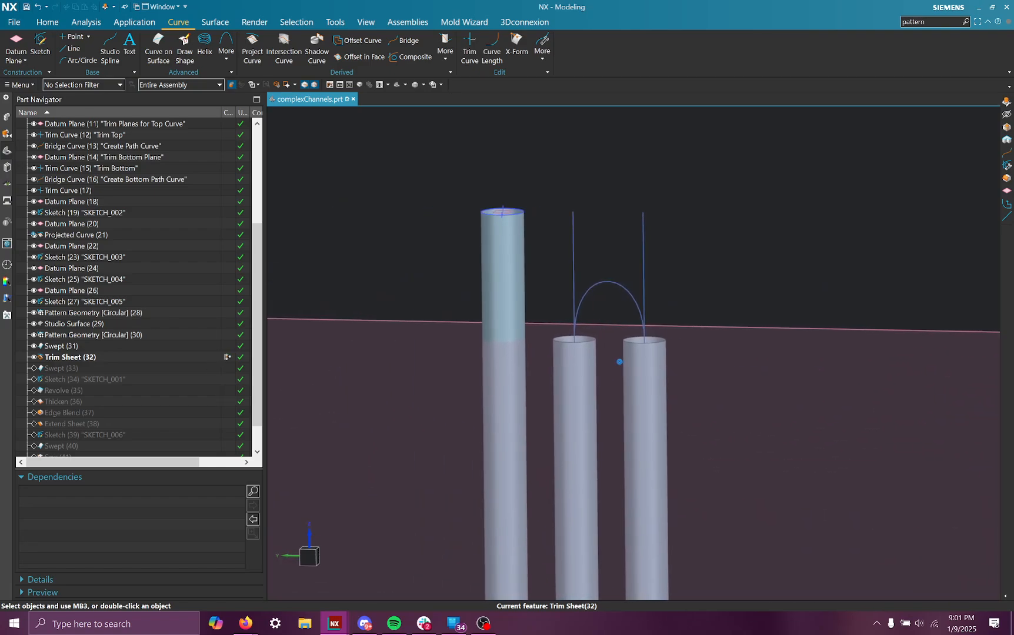
click(226, 346)
click(225, 356)
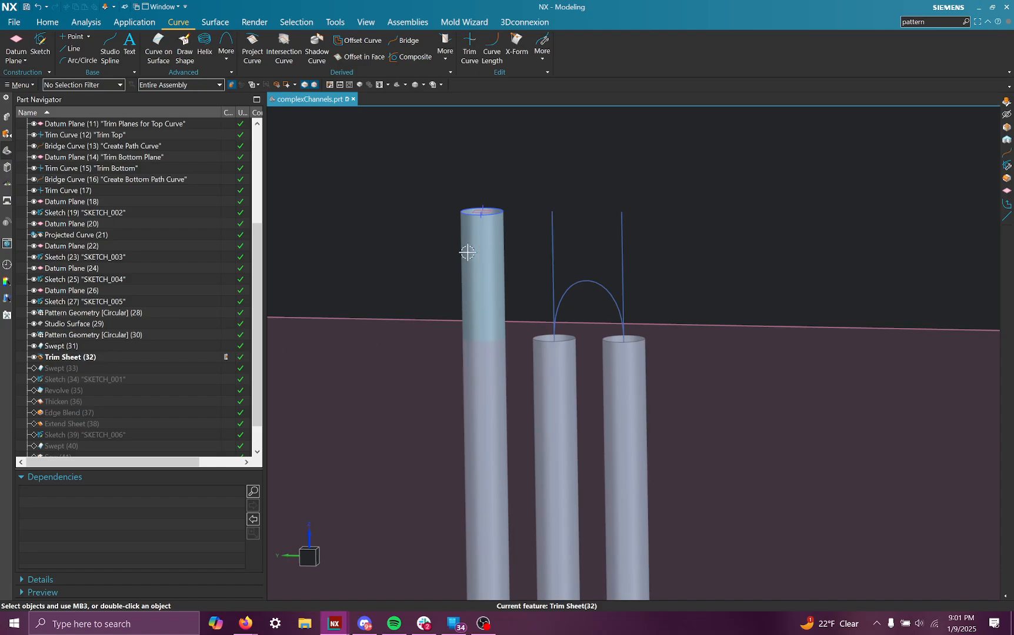
scroll(586, 344, up, 3)
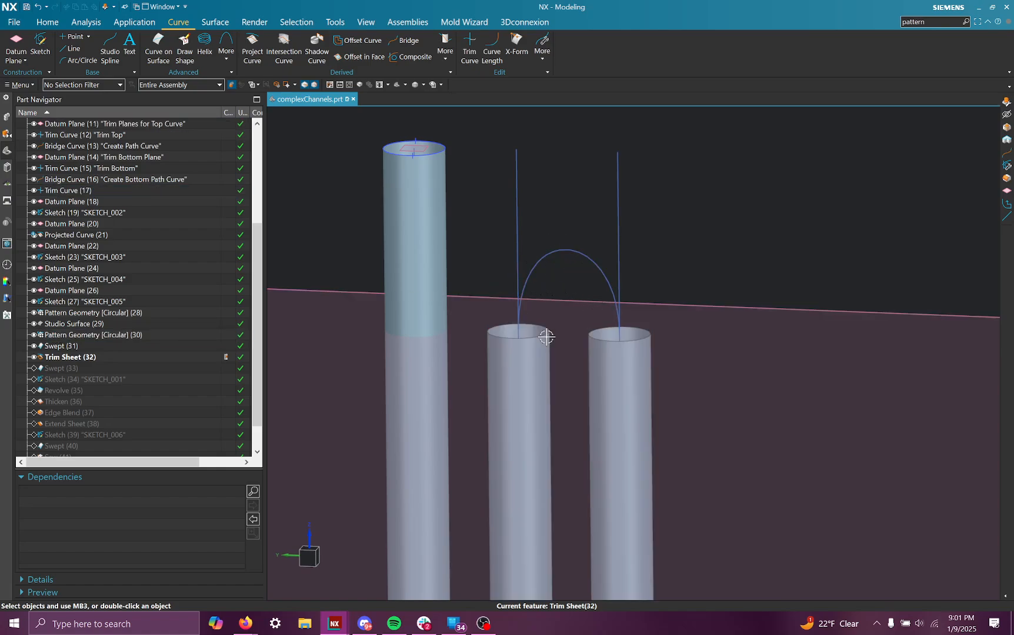
- Advance the history to Swept (33) and examine the upper U-bend and the full run of the three tubes
click(230, 368)
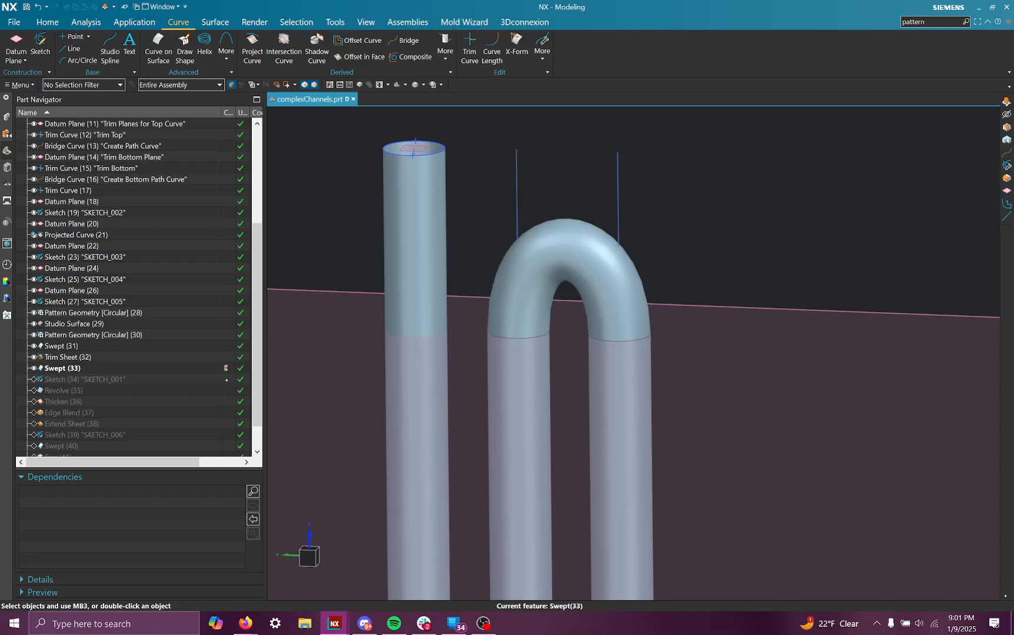
scroll(219, 332, down, 1)
scroll(503, 229, down, 5)
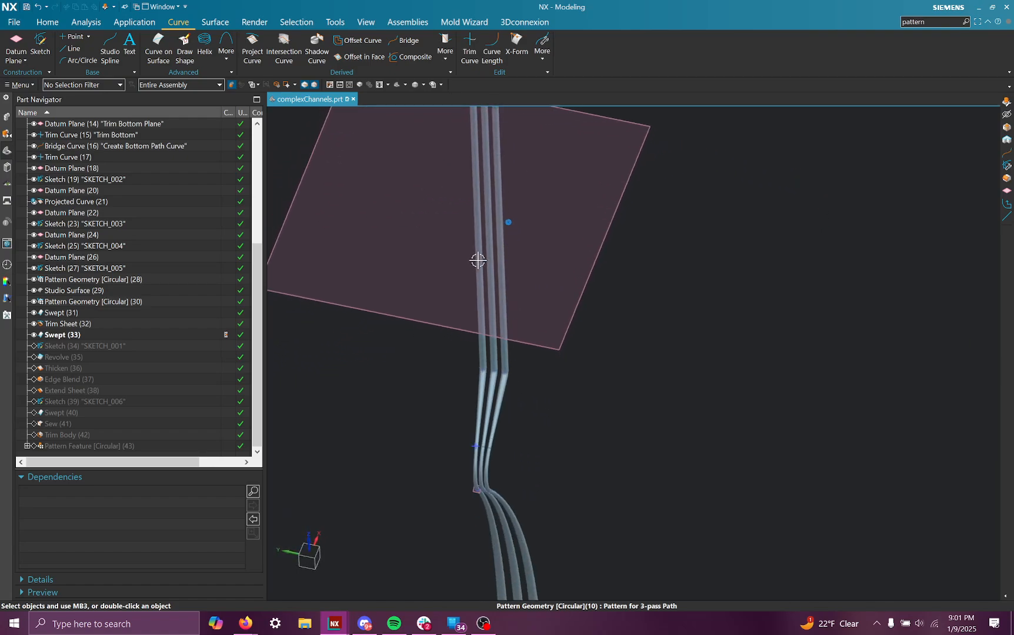
middle_drag(498, 271, 759, 439)
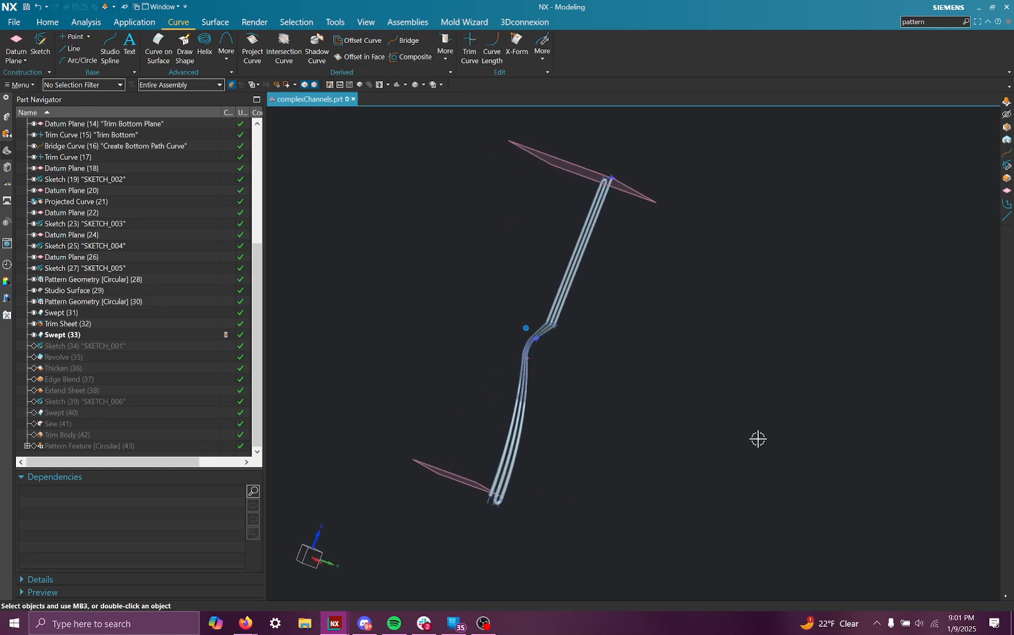
scroll(555, 410, up, 3)
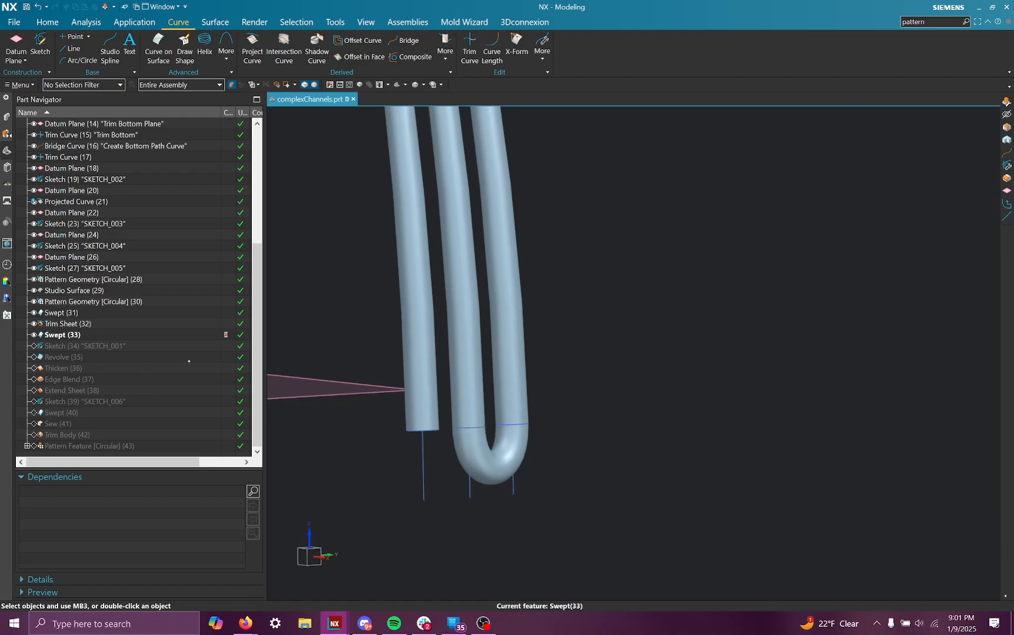
- Section the model with Clip Section and show the thickened Chamber body in place of the Base Chamber and Volute Surface
scroll(53, 223, up, 6)
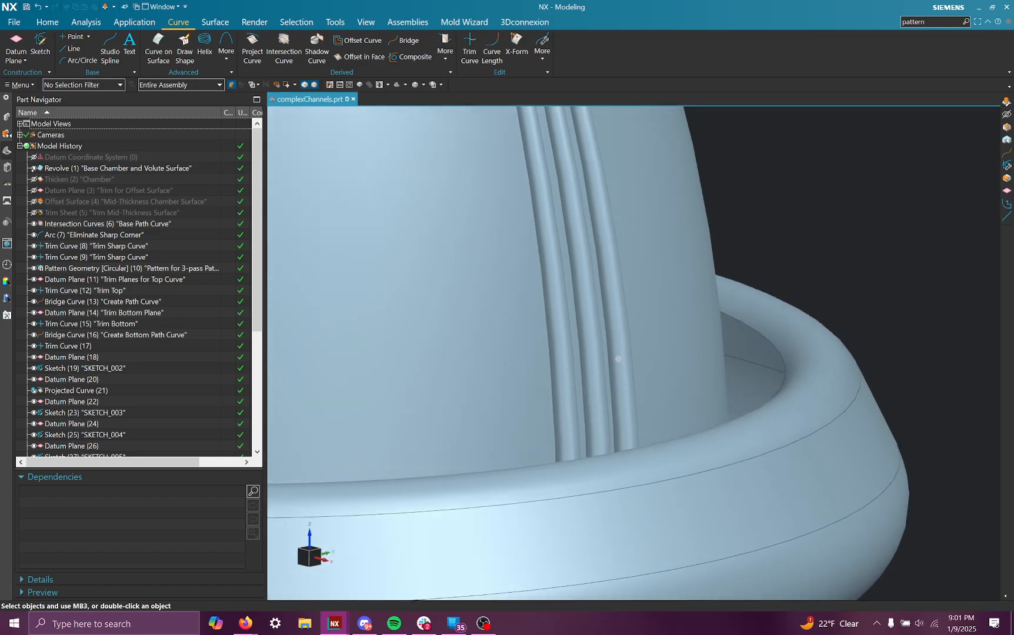
click(363, 20)
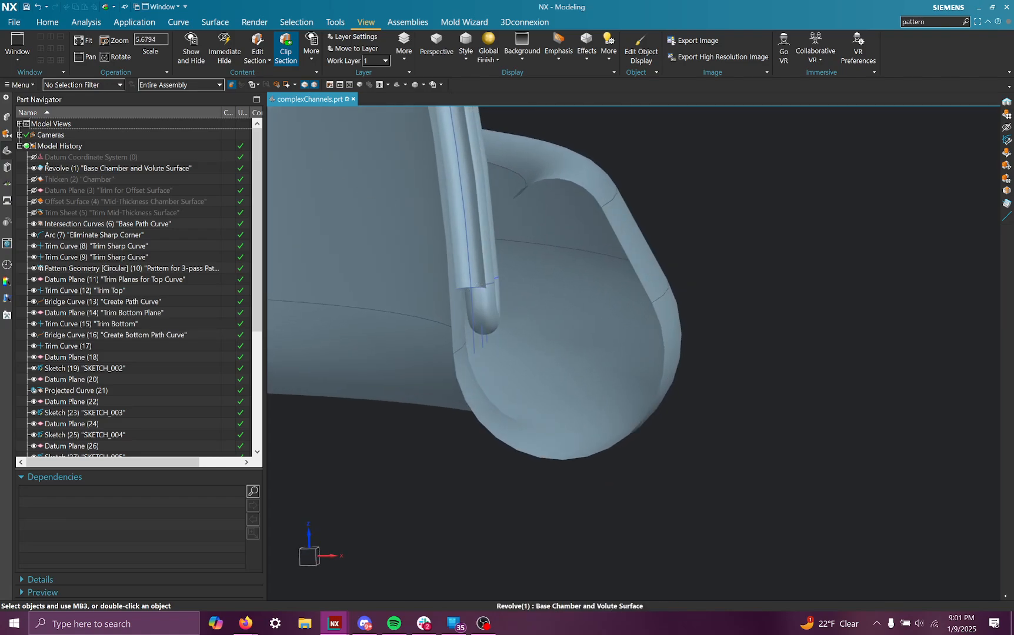
click(33, 179)
click(33, 168)
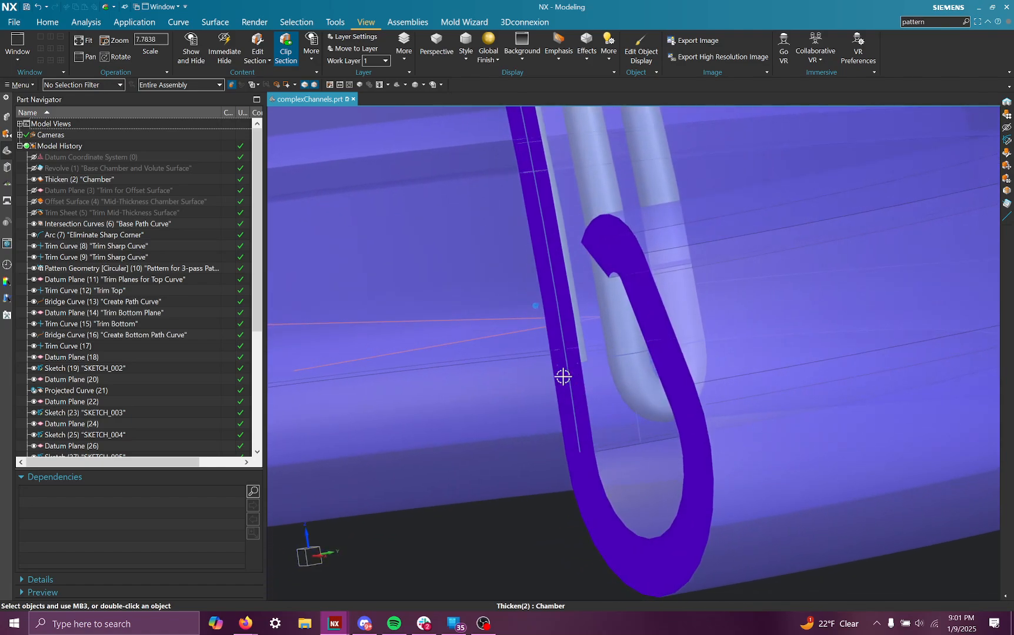
- Advance the history to Sketch (34) "SKETCH_001" and highlight its profile over the sectioned volute
scroll(167, 353, down, 6)
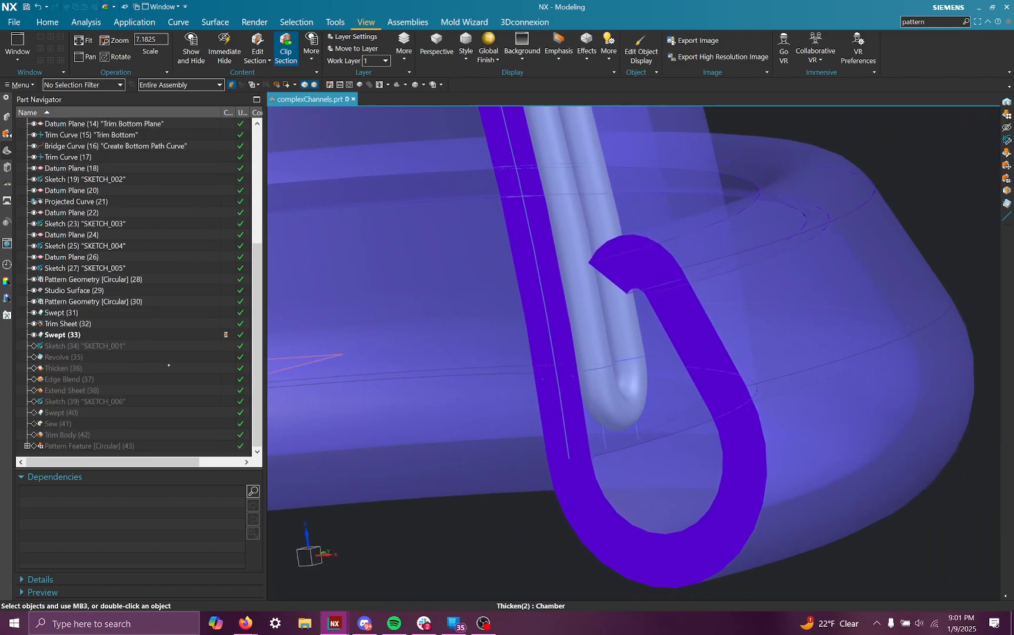
click(231, 343)
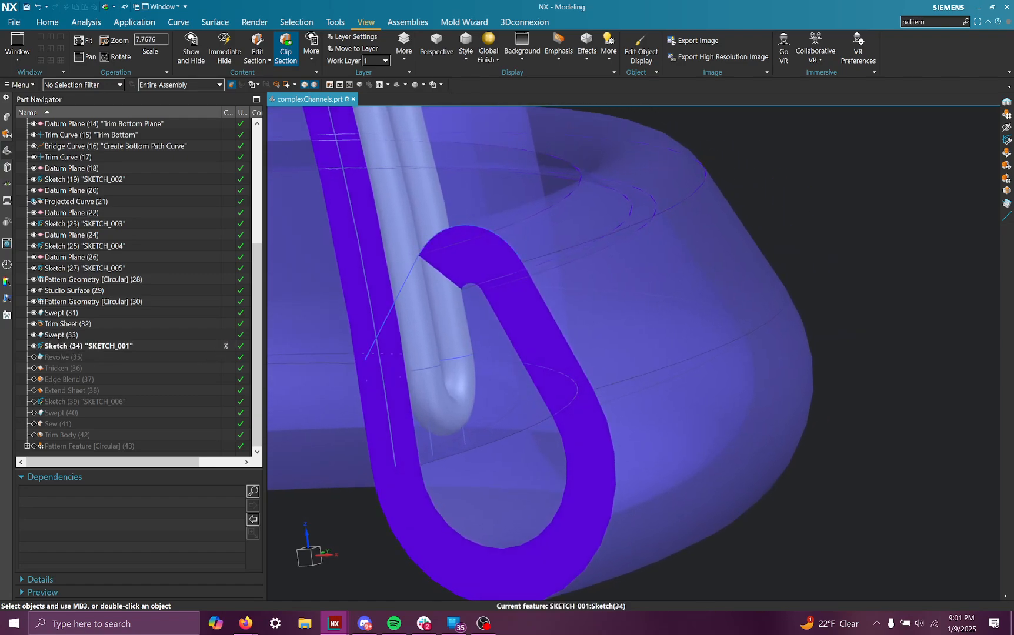
click(88, 346)
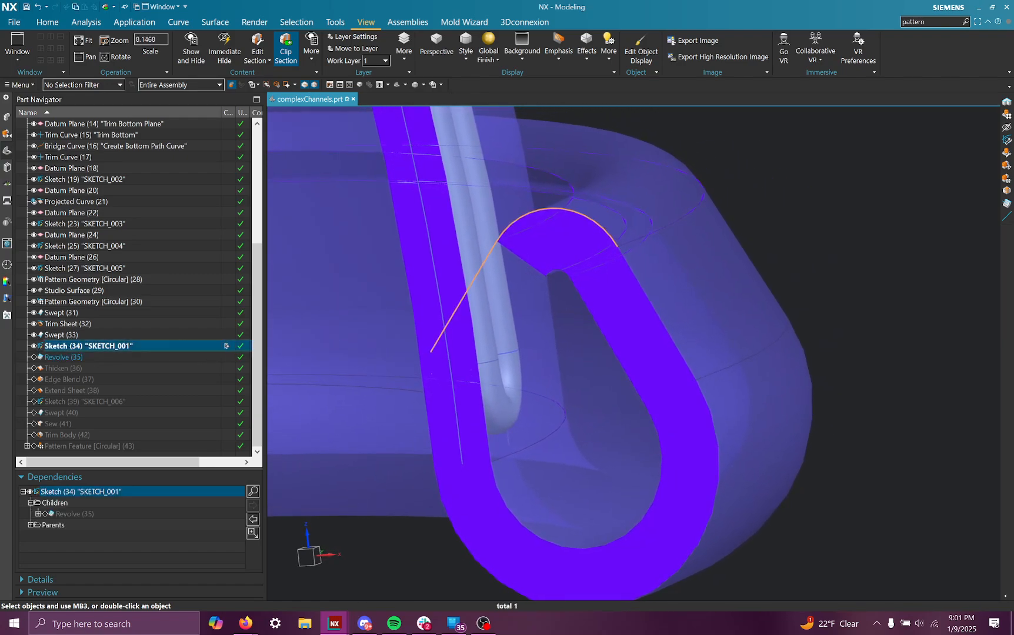
- Roll the history back to Swept (33) and examine the gap between the volute lip and chamber wall on both sides of the section
click(220, 335)
click(232, 335)
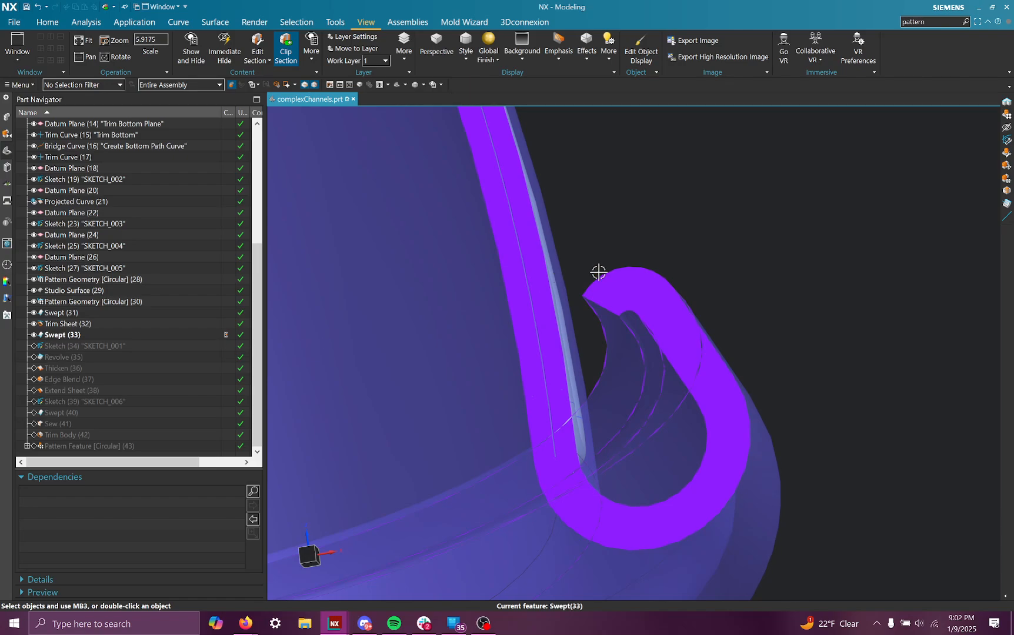
scroll(546, 294, down, 1)
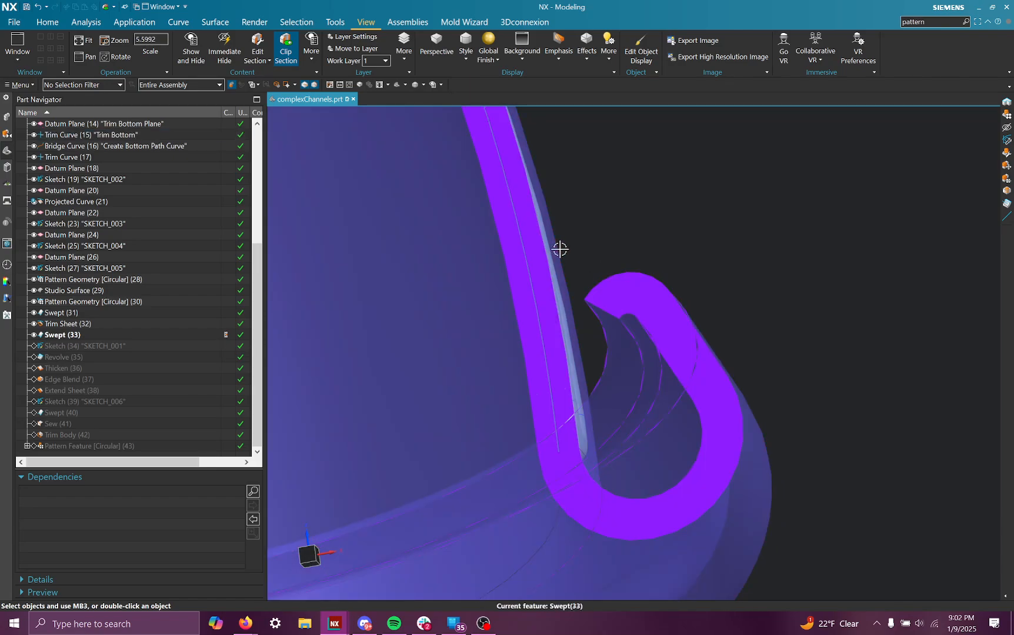
middle_drag(644, 234, 636, 265)
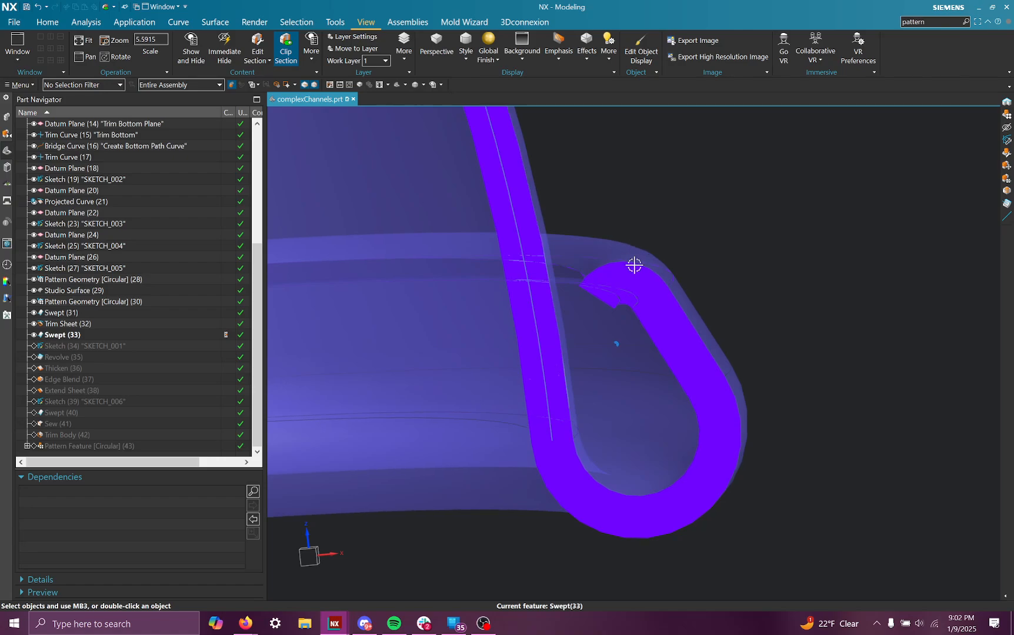
middle_drag(531, 300, 656, 242)
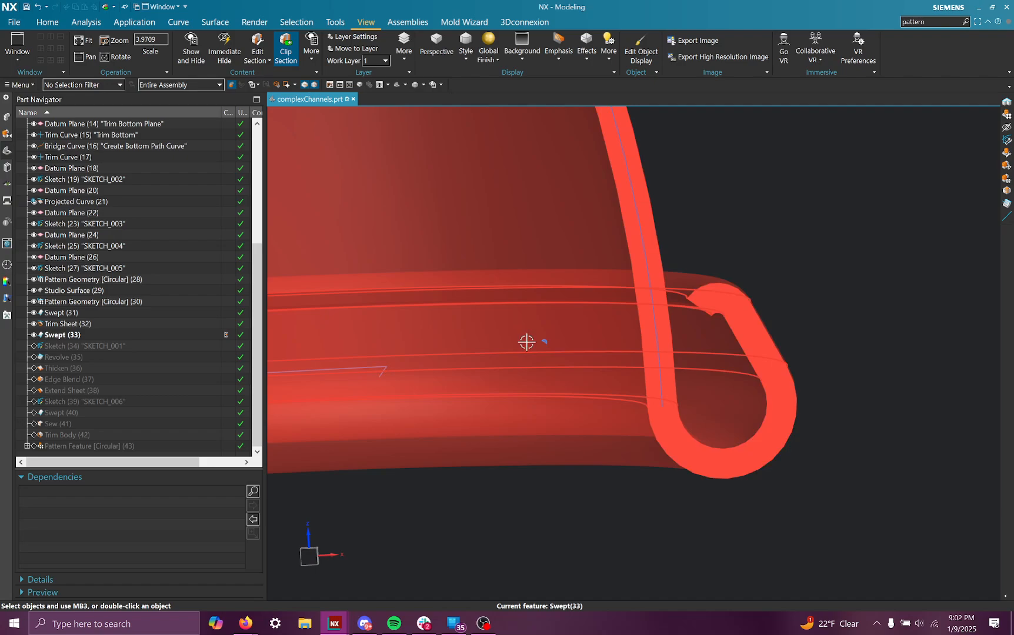
scroll(553, 318, down, 6)
scroll(612, 329, up, 1)
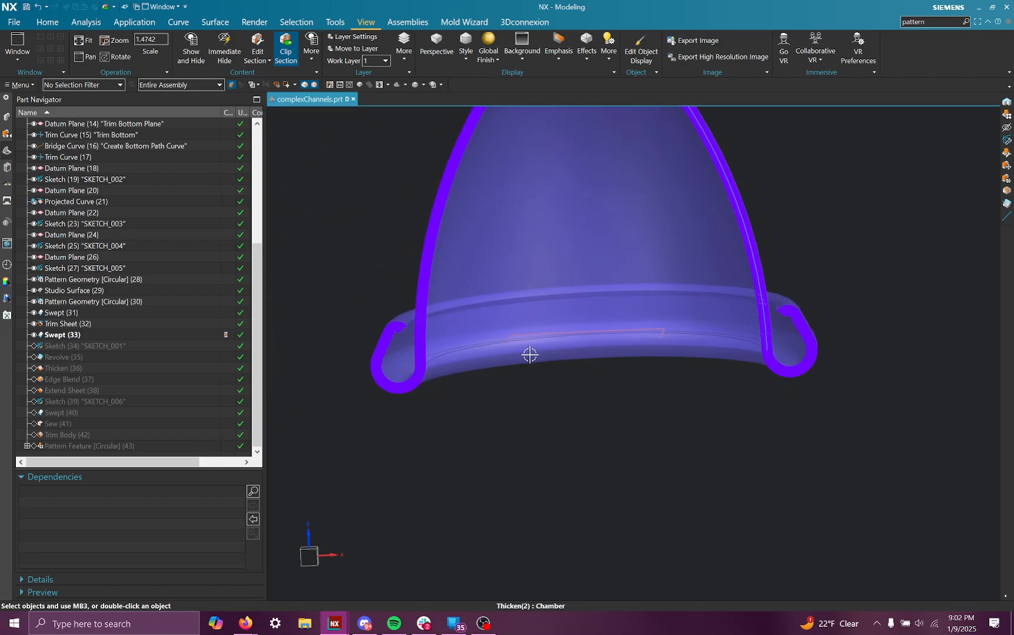
scroll(802, 319, up, 1)
scroll(803, 319, up, 3)
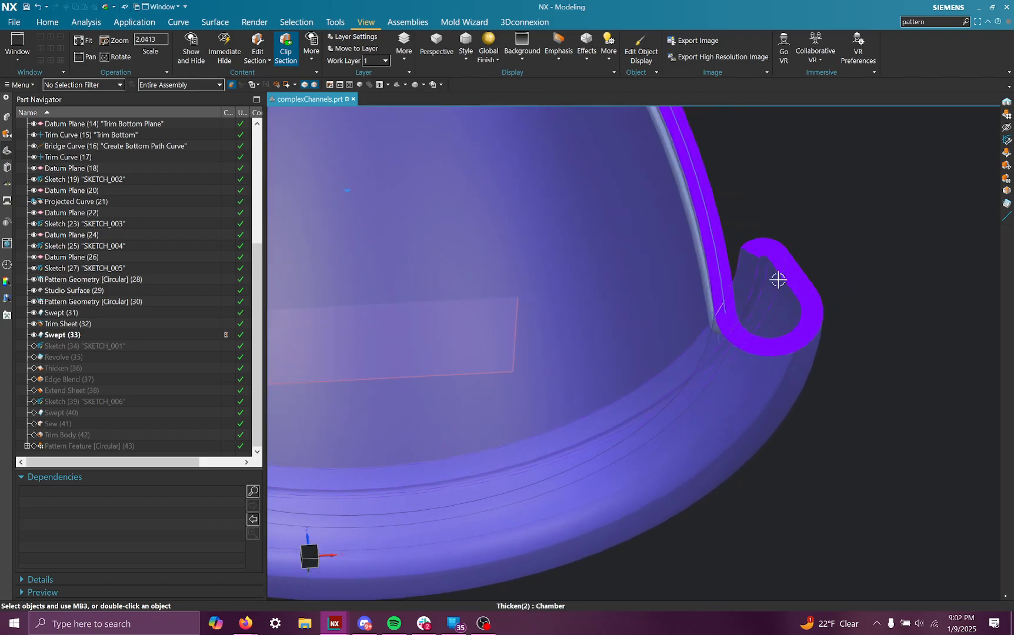
scroll(670, 197, down, 5)
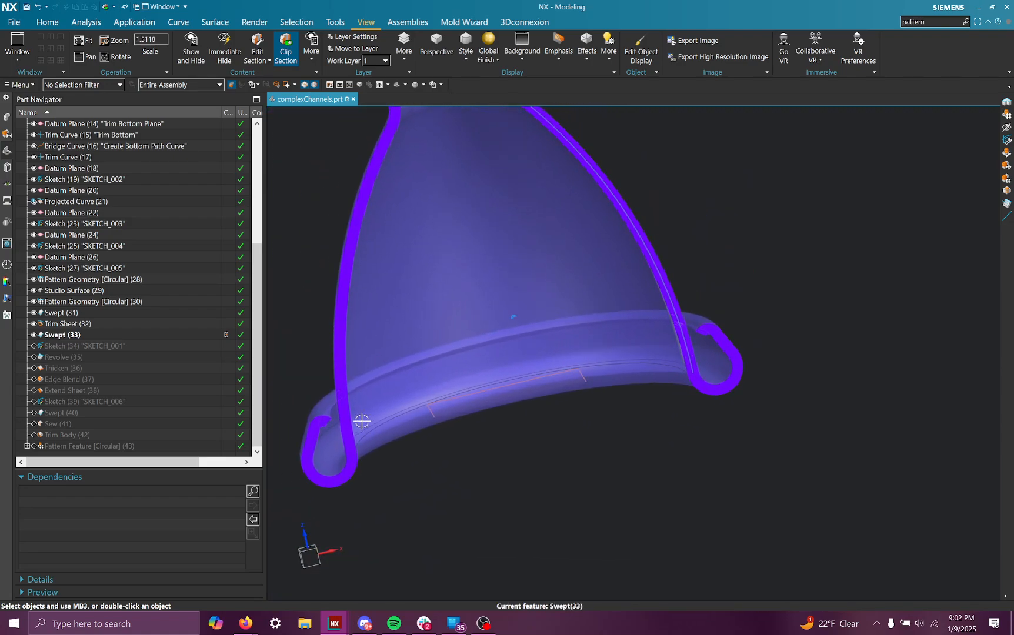
scroll(808, 336, up, 6)
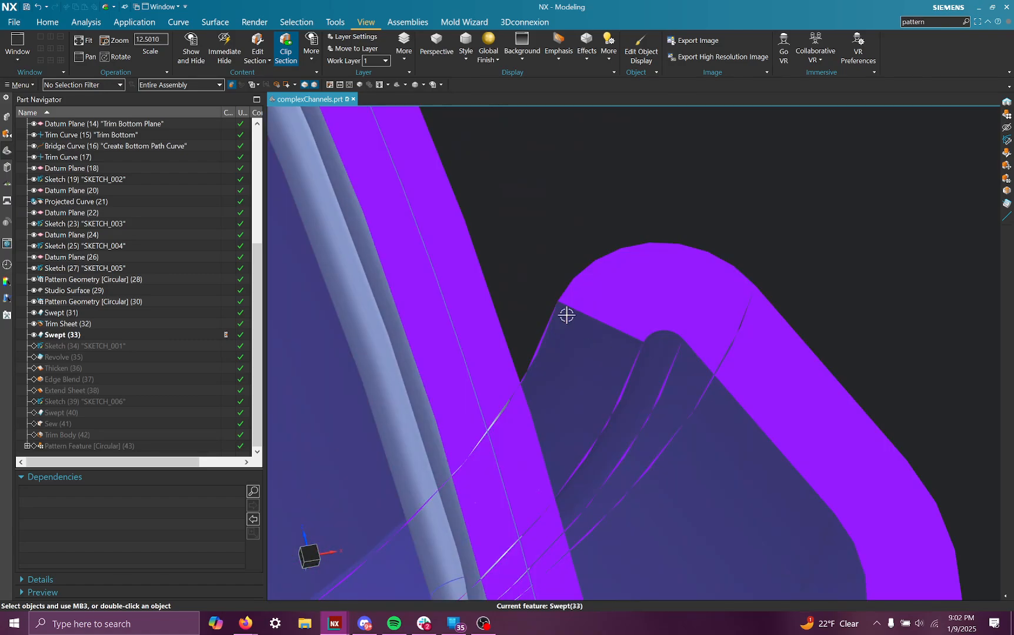
scroll(600, 315, down, 8)
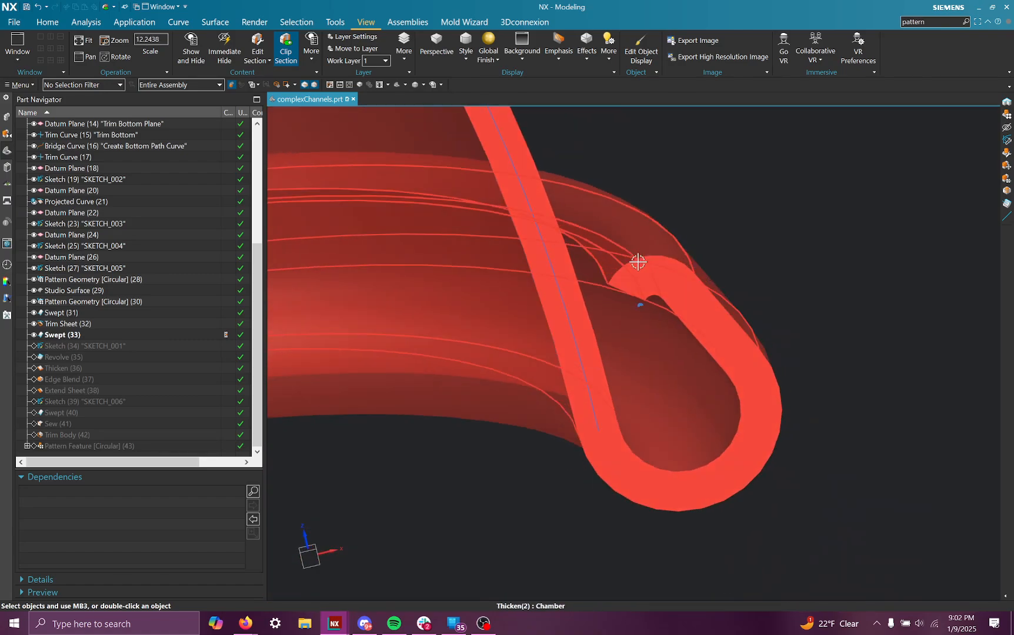
scroll(811, 296, down, 5)
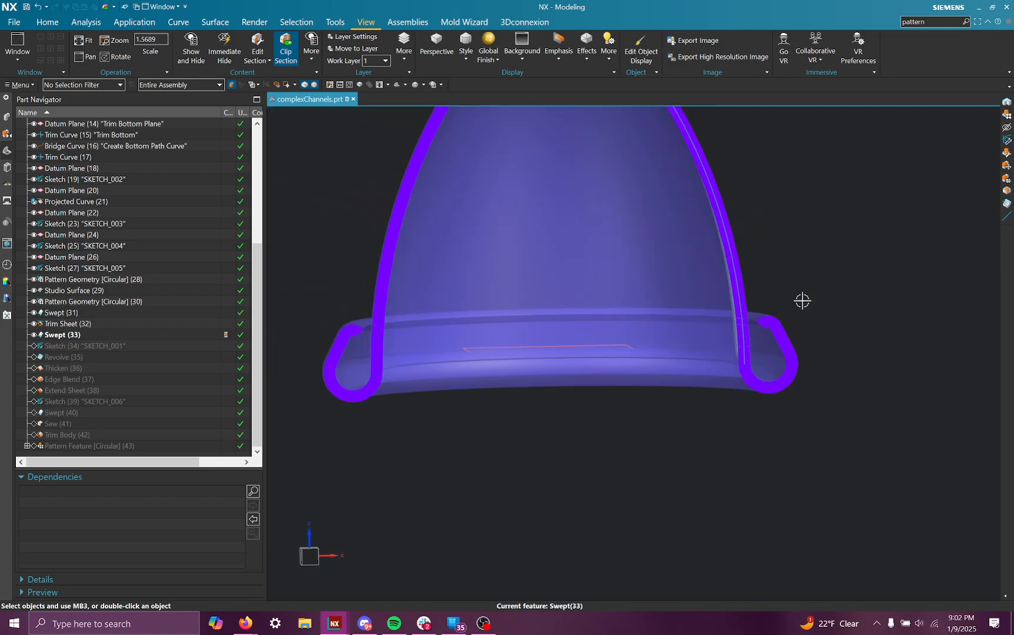
middle_drag(588, 381, 569, 389)
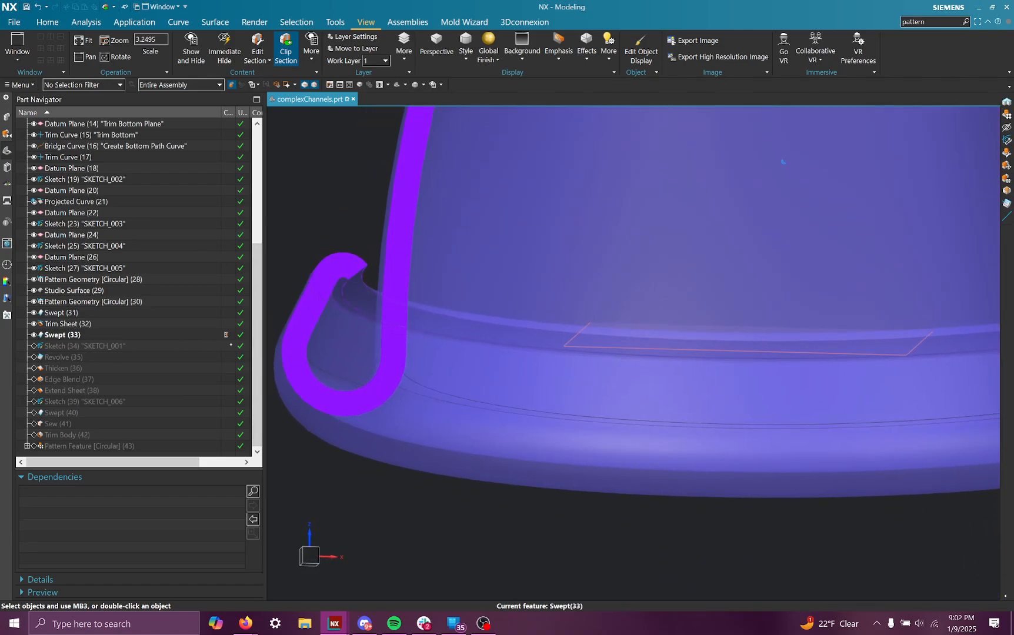
- Advance the history through Sketch (34) to Revolve (35) and view the surface spanning the volute gap
double_click(202, 346)
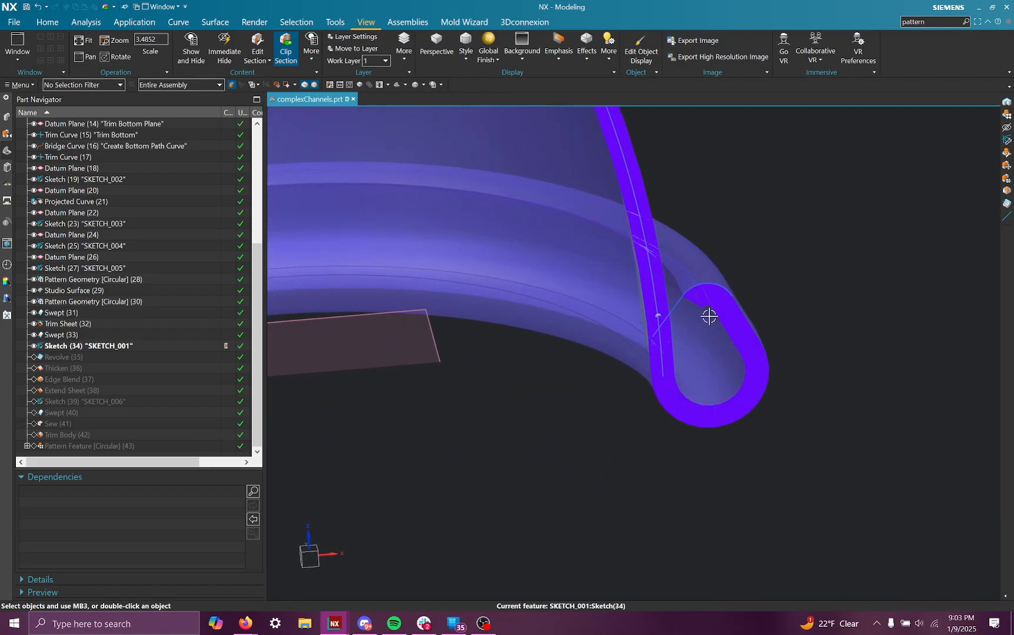
click(632, 250)
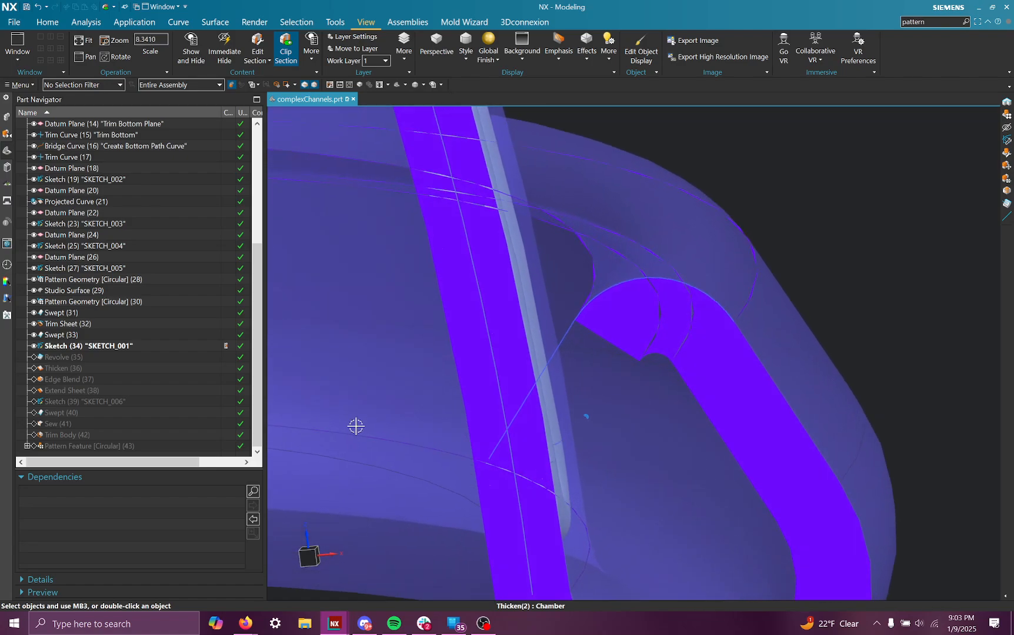
click(224, 358)
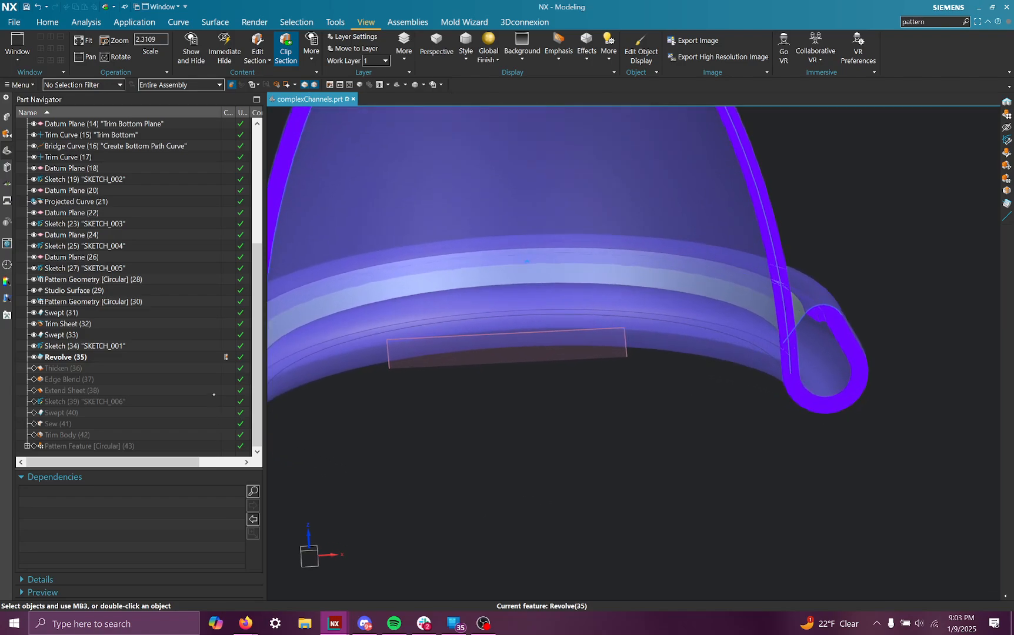
- Advance the history to Thicken (36), comparing it with the preceding sketch and revolve, and hide the Revolve (35) surface
click(226, 371)
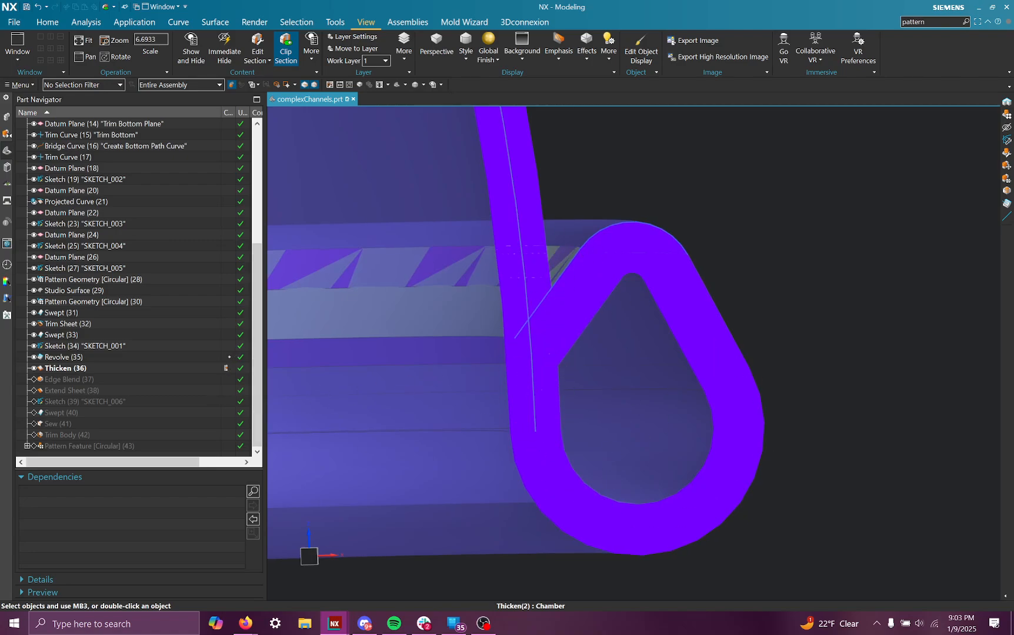
click(228, 357)
click(228, 346)
click(229, 357)
click(227, 368)
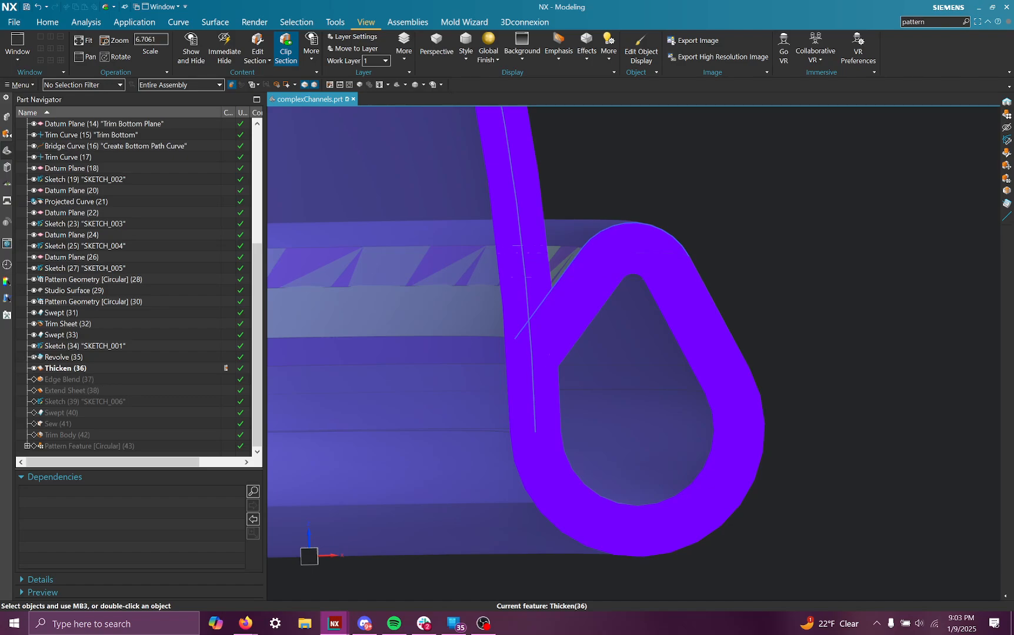
click(34, 357)
middle_drag(448, 308, 647, 312)
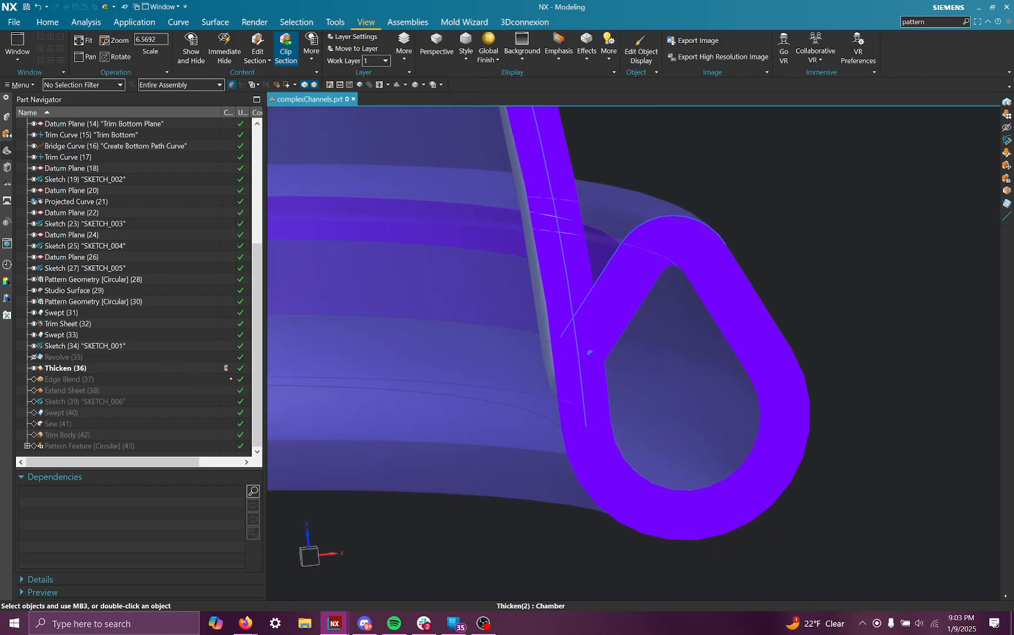
- Advance the history to Edge Blend (37) and compare the volute-to-wall corner with its shape at Thicken (36)
click(225, 379)
middle_drag(627, 292, 456, 410)
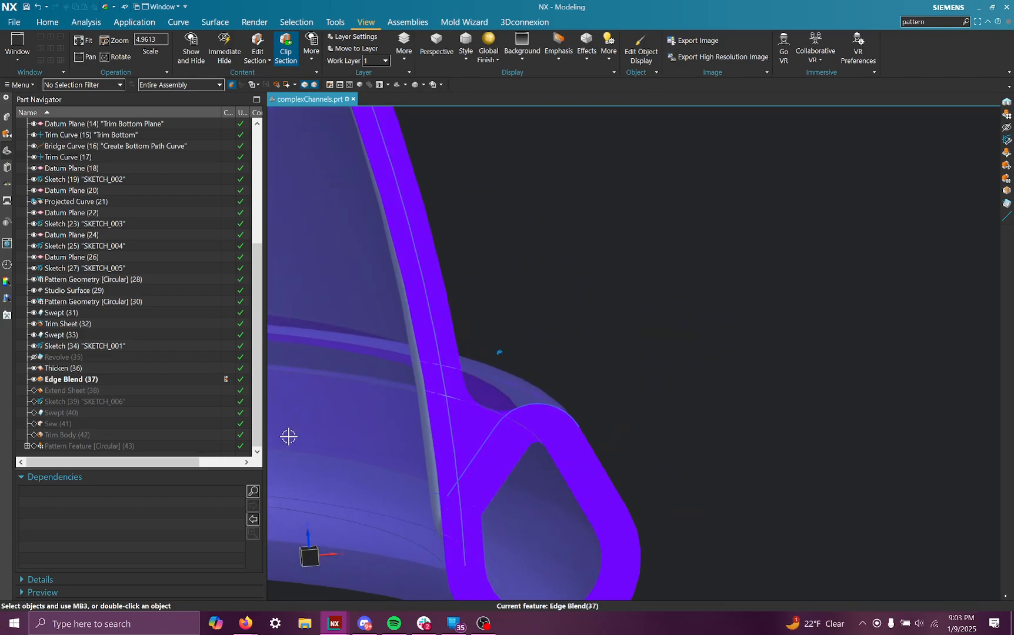
click(226, 369)
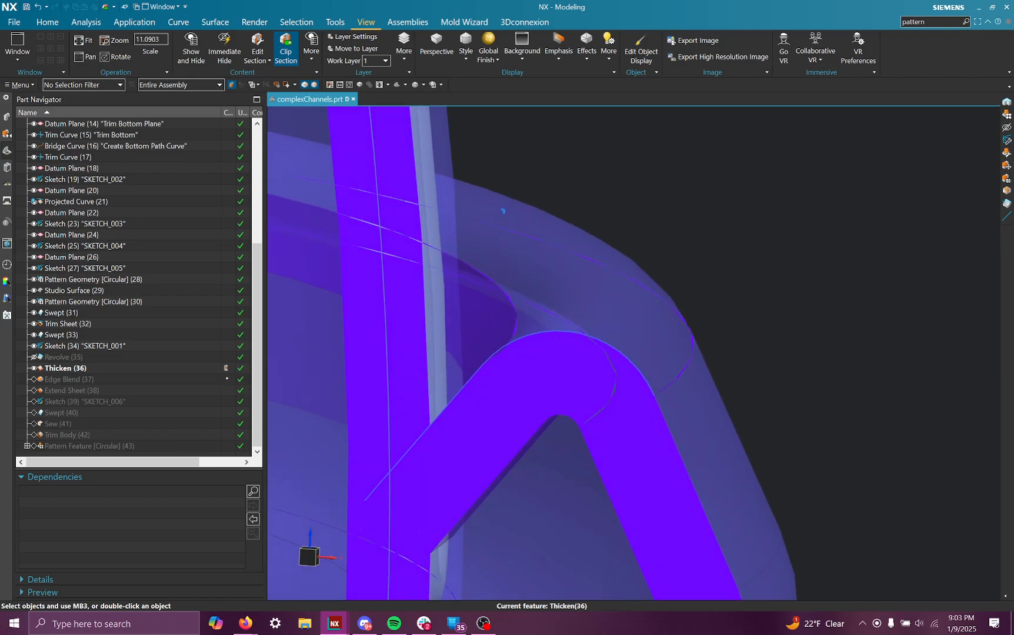
click(226, 379)
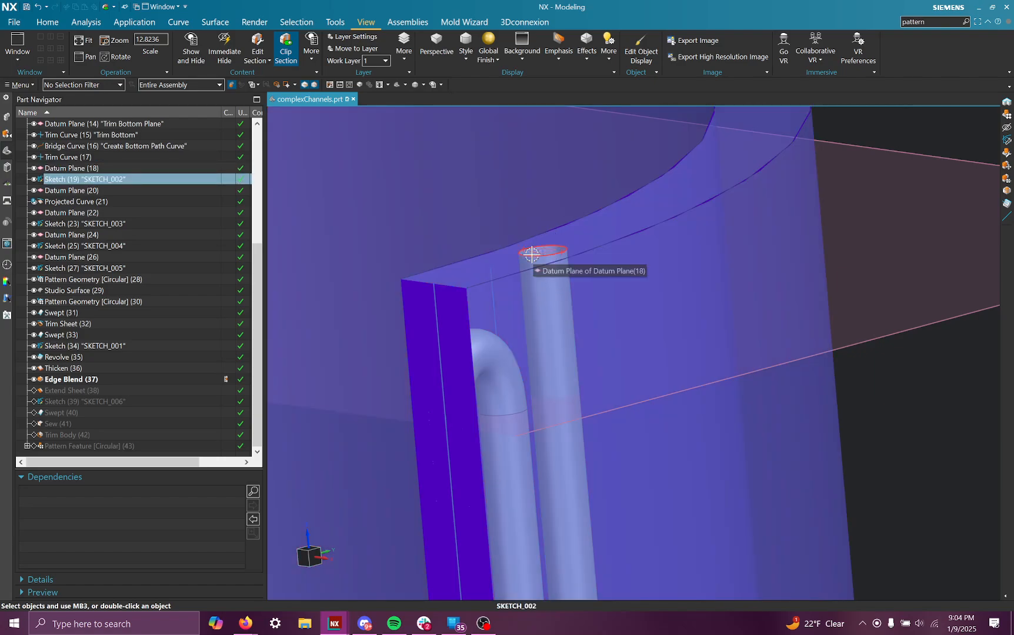
- Examine the upper end of the cooling channel at the chamber rim from above and from the side, at Edge Blend (37)
scroll(527, 258, up, 5)
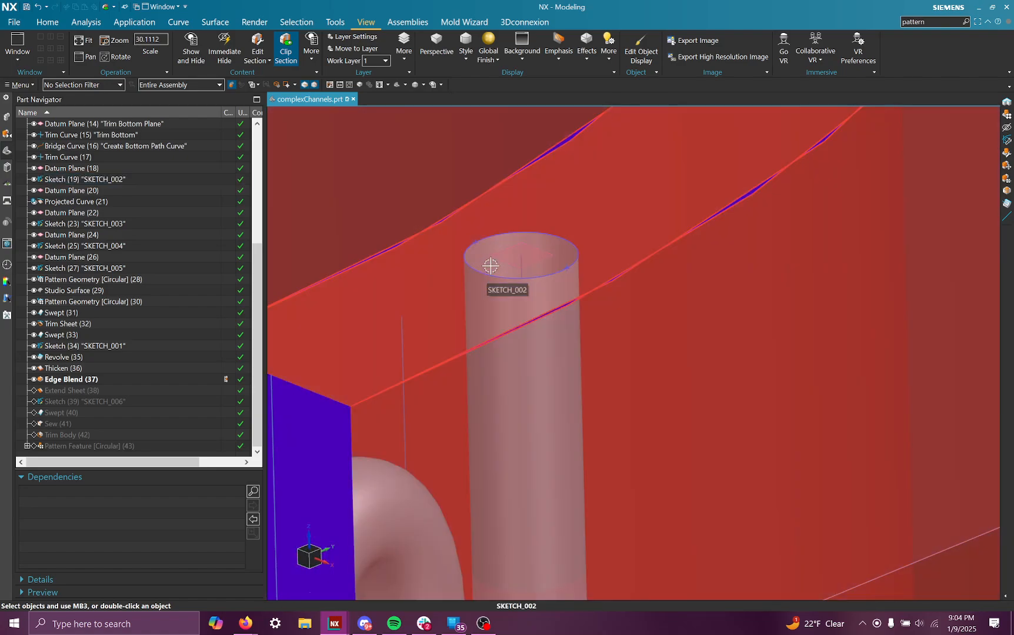
scroll(506, 187, down, 1)
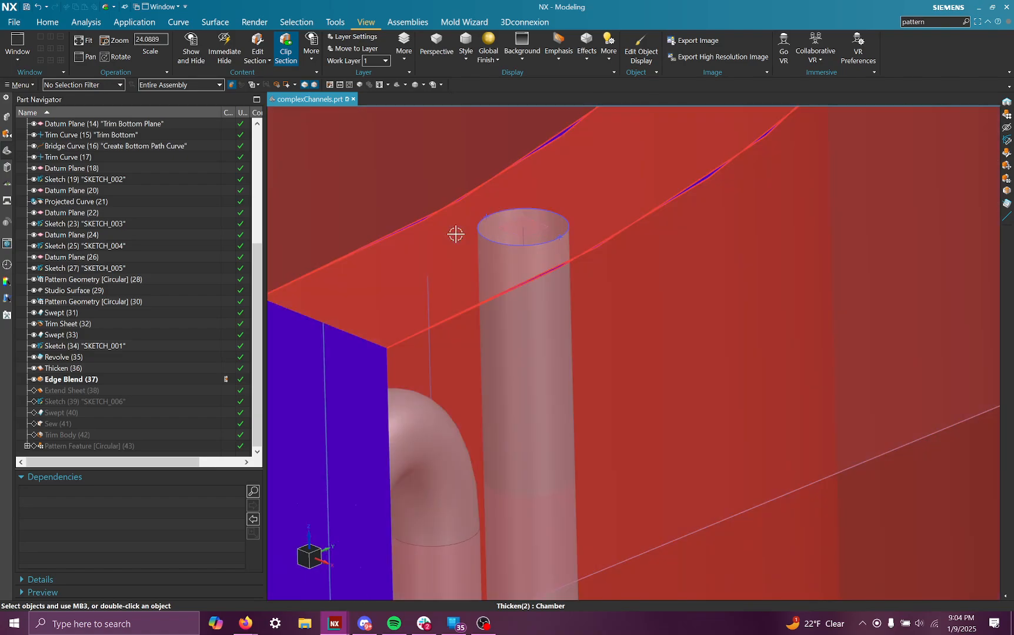
scroll(511, 234, down, 2)
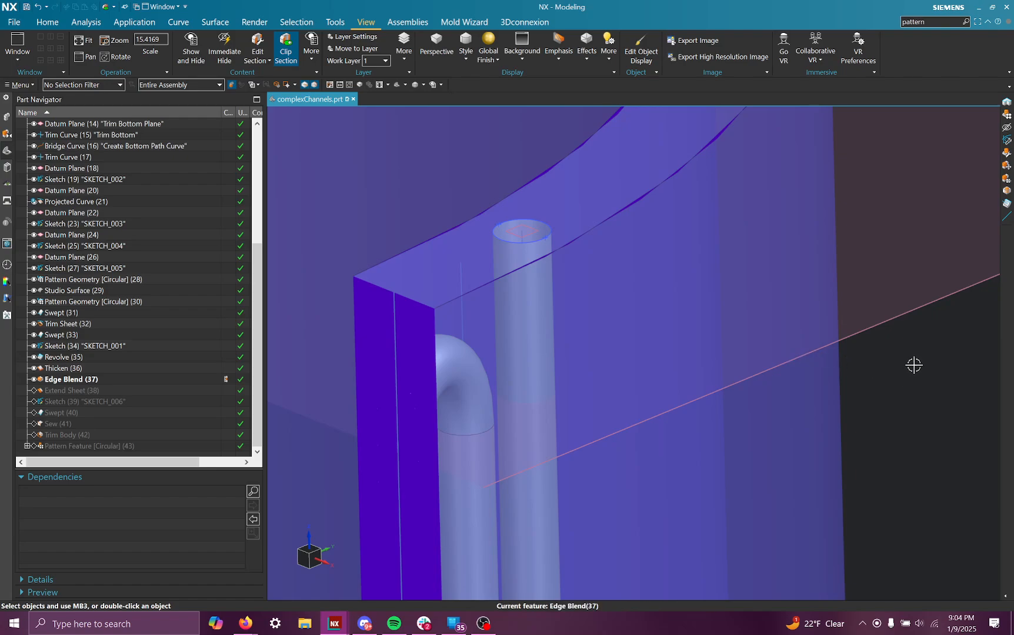
scroll(511, 219, down, 1)
middle_drag(510, 202, 523, 186)
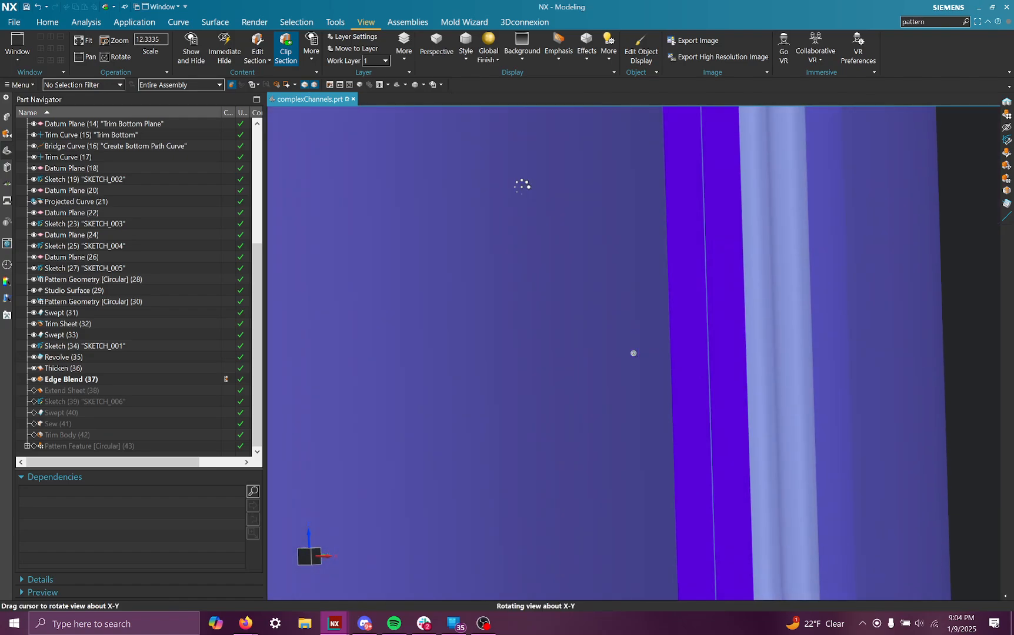
scroll(517, 191, down, 5)
scroll(566, 273, up, 5)
middle_drag(565, 281, 553, 255)
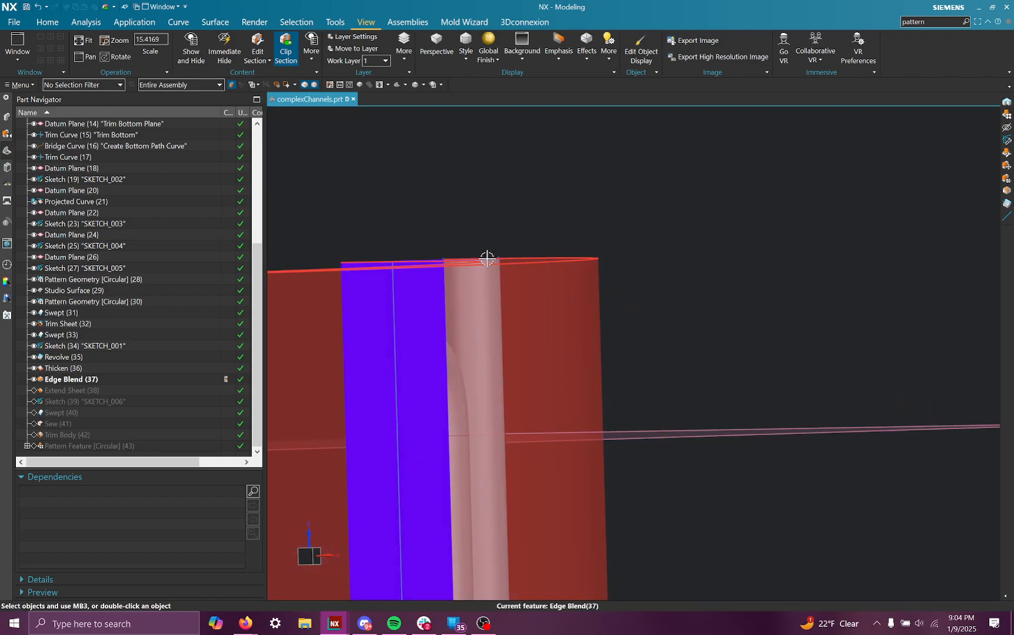
middle_drag(491, 238, 437, 212)
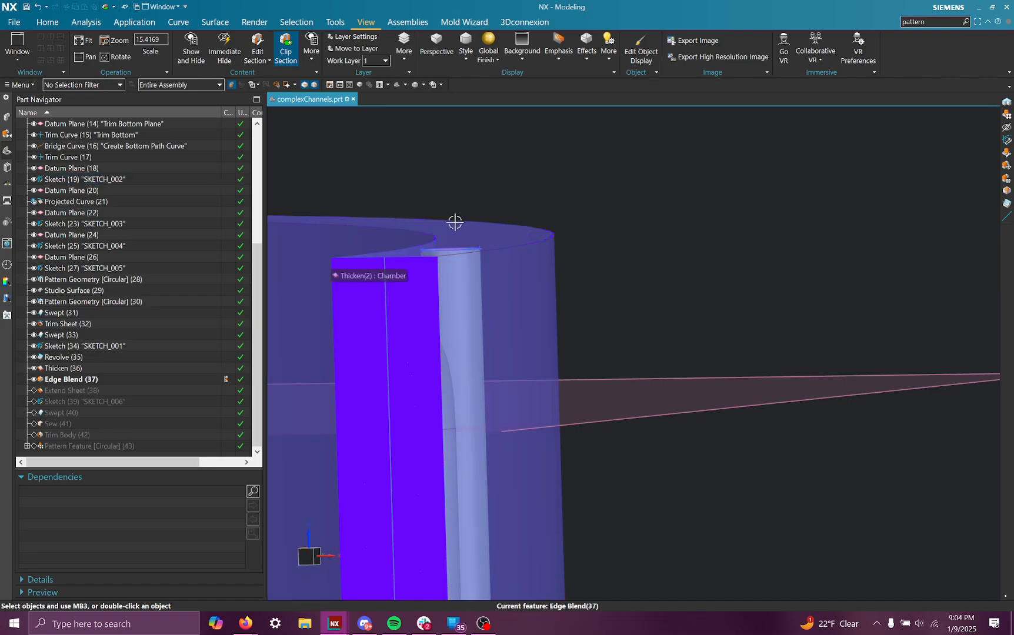
scroll(613, 233, up, 1)
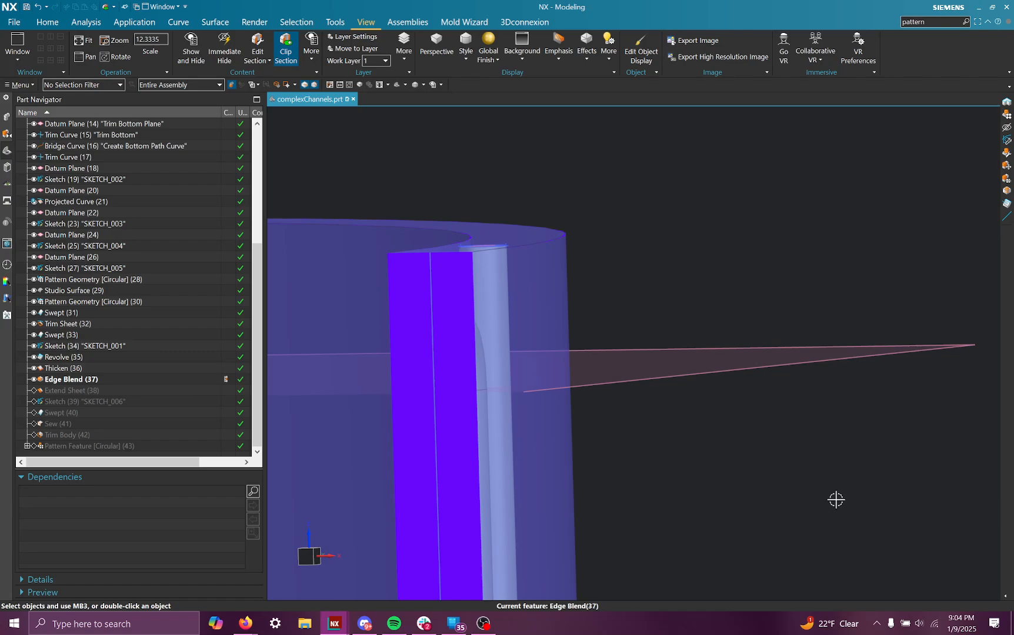
scroll(828, 497, up, 1)
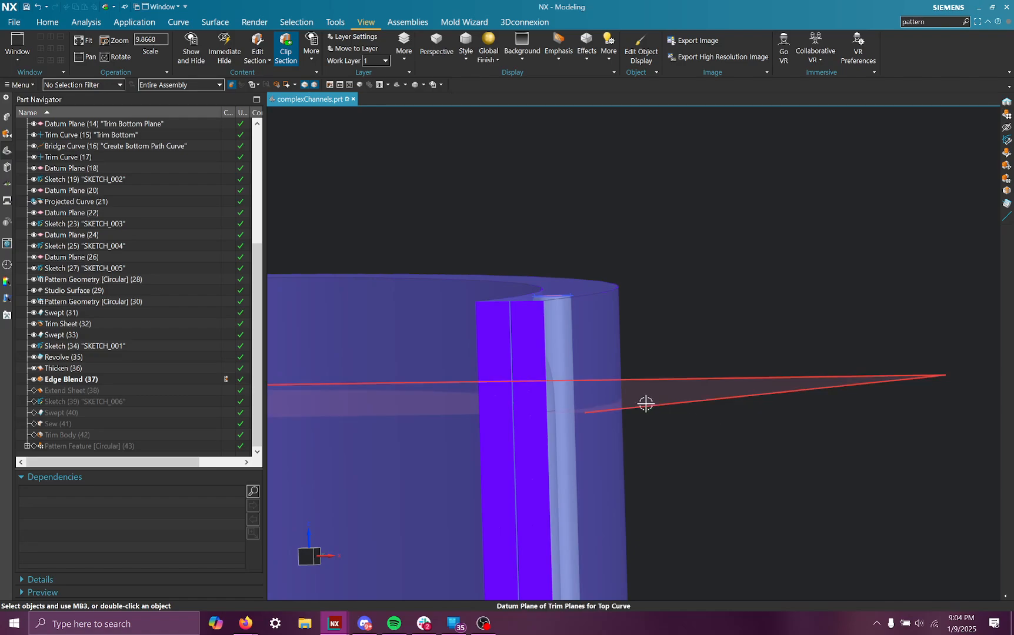
scroll(549, 287, down, 1)
scroll(549, 287, down, 1)
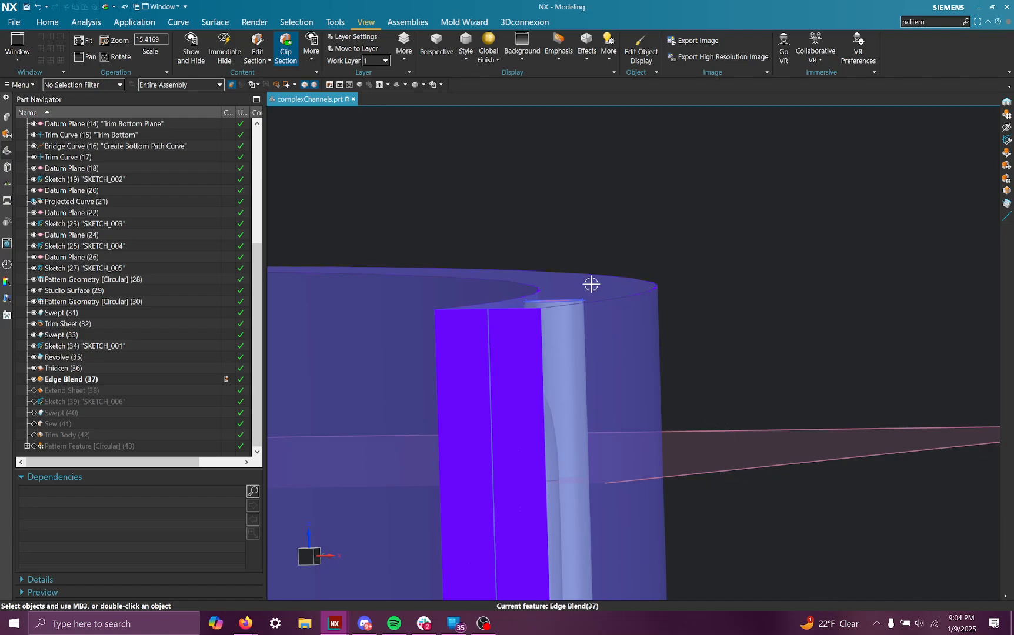
- Advance the history to Extend Sheet (38) and highlight the channel surface extended above the chamber rim
scroll(591, 284, down, 4)
scroll(593, 303, up, 4)
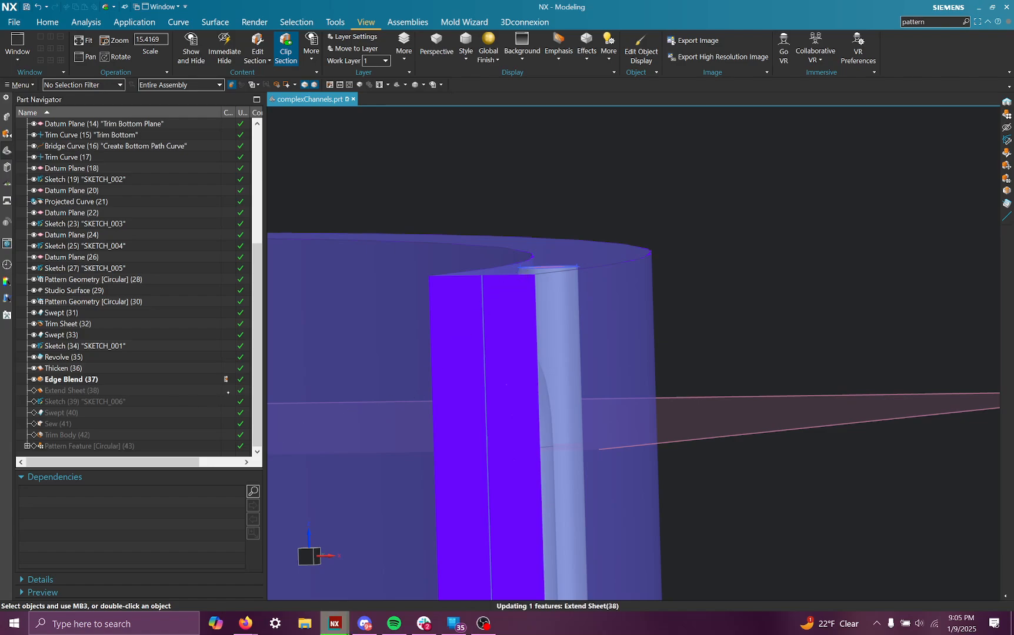
scroll(464, 376, down, 2)
middle_drag(497, 270, 510, 309)
scroll(509, 309, down, 1)
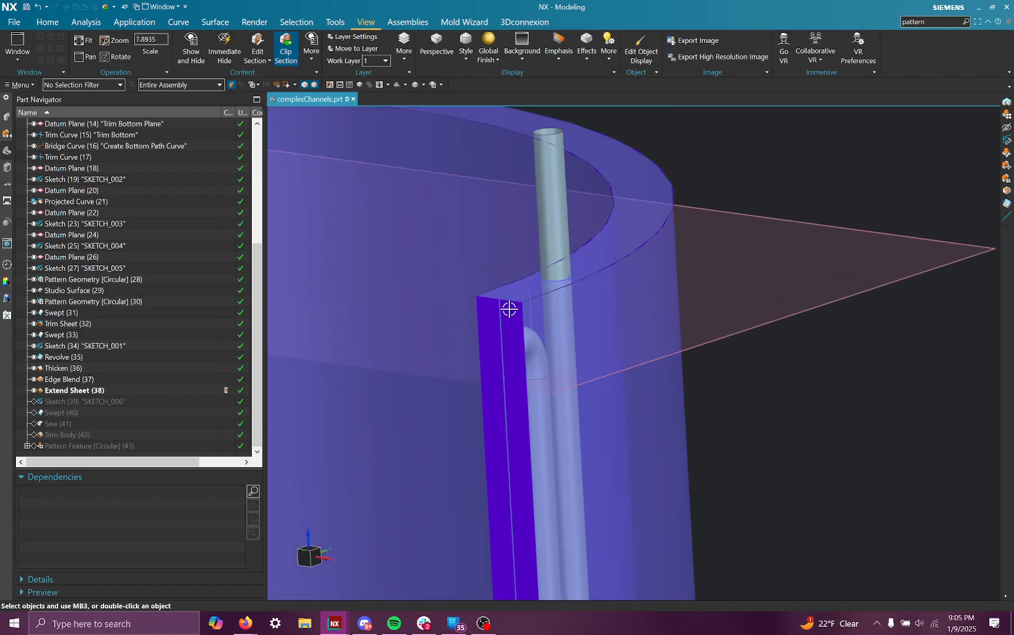
scroll(509, 309, down, 4)
scroll(520, 242, up, 7)
click(553, 327)
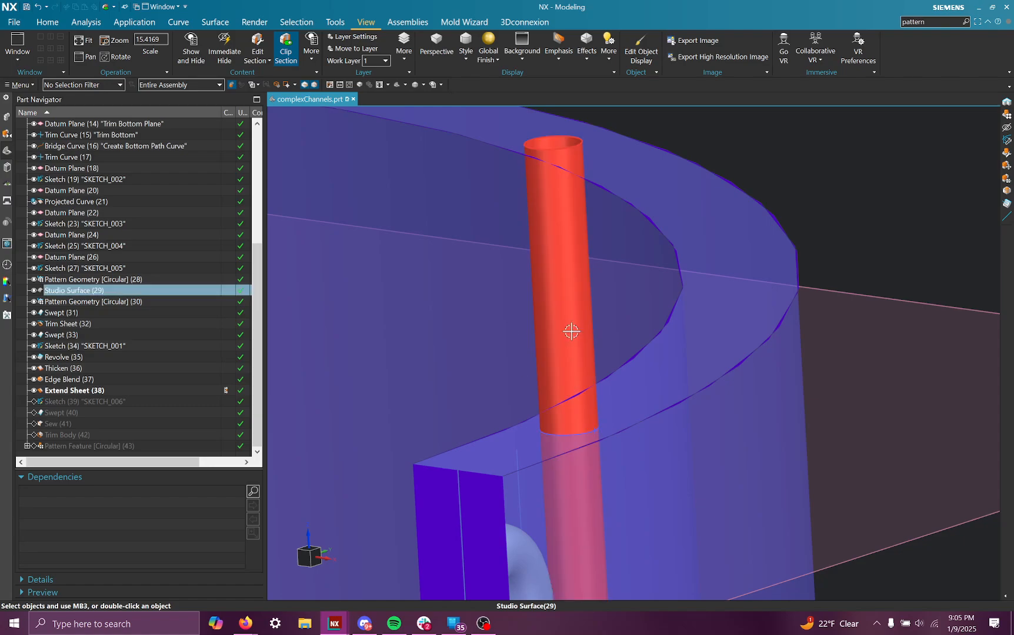
key(Escape)
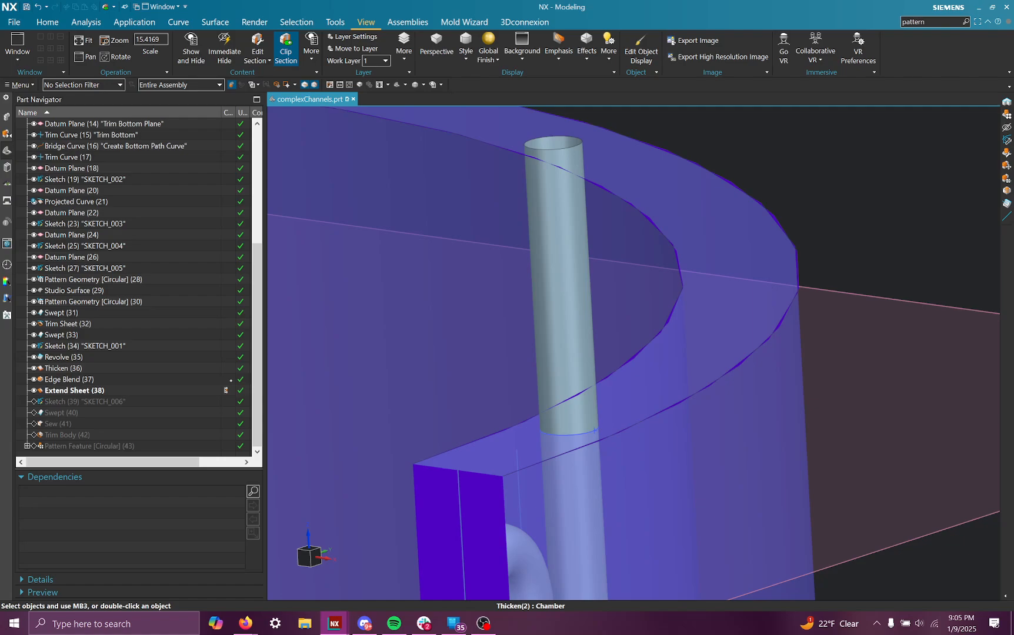
- Inspect the extended channel against the chamber rim from several angles and show the surface commands that include Extend Sheet
scroll(552, 381, down, 5)
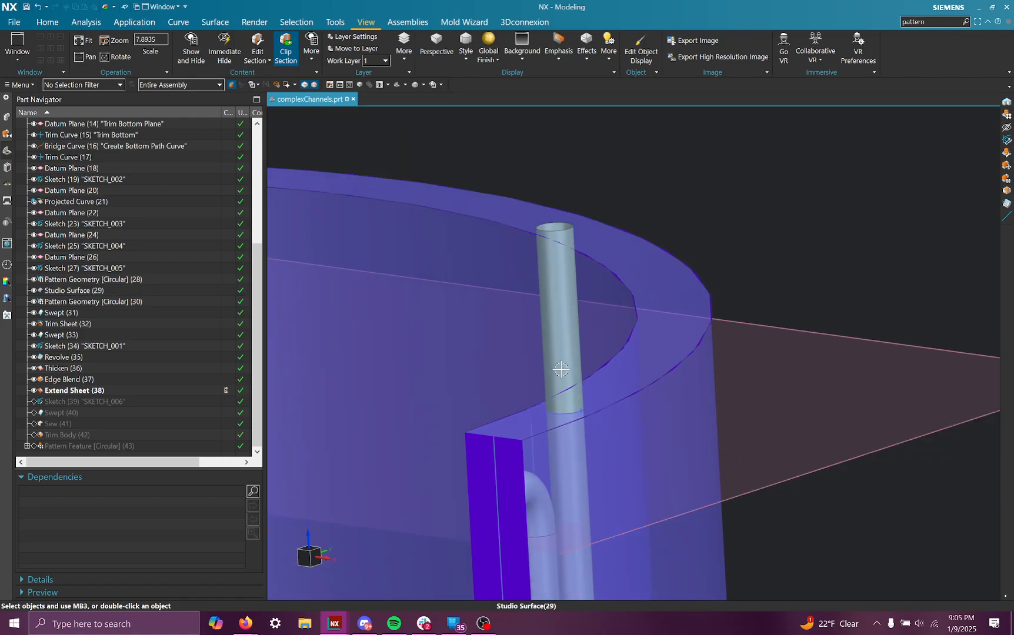
middle_drag(553, 383, 596, 373)
scroll(597, 430, up, 4)
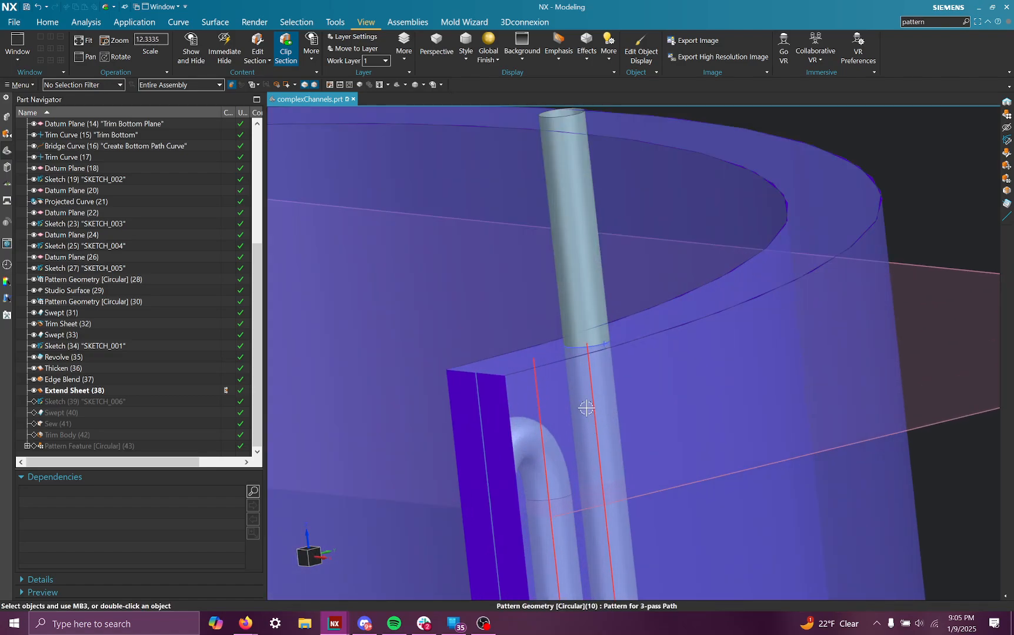
scroll(566, 372, down, 3)
middle_drag(551, 241, 572, 226)
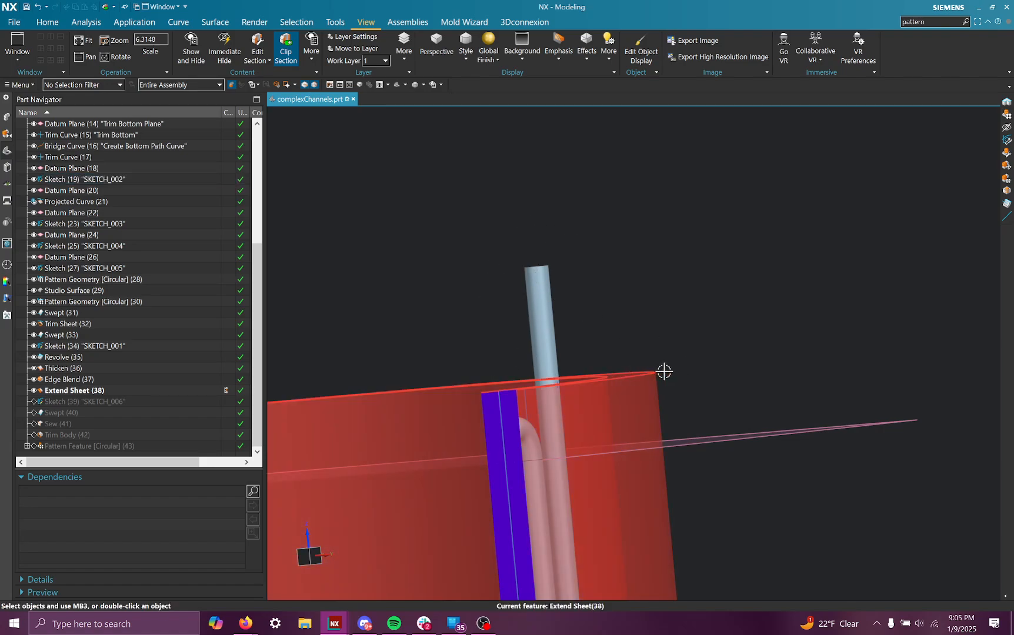
middle_drag(645, 308, 556, 354)
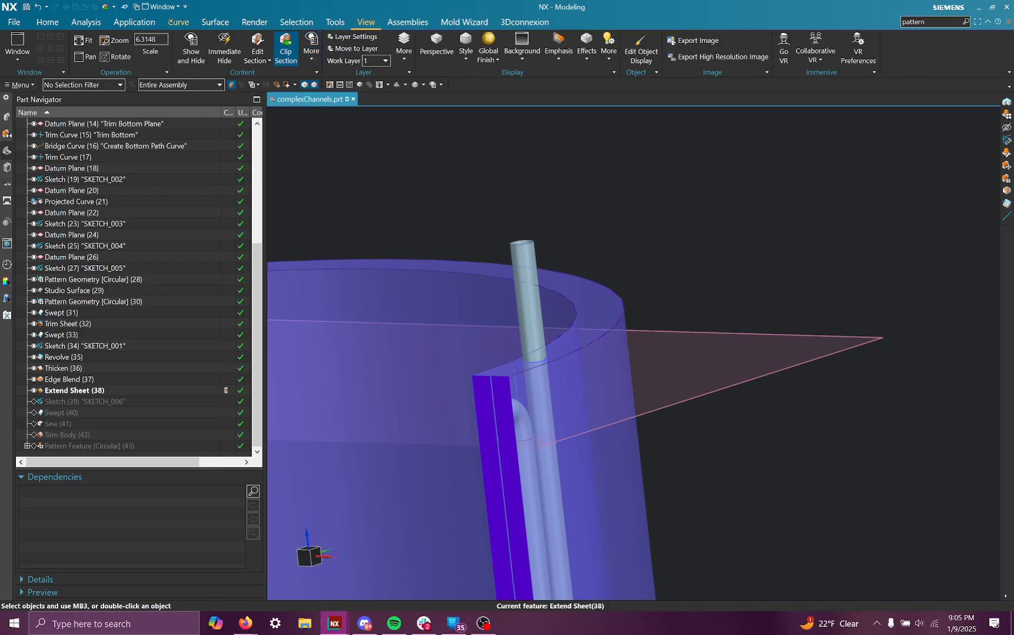
click(176, 22)
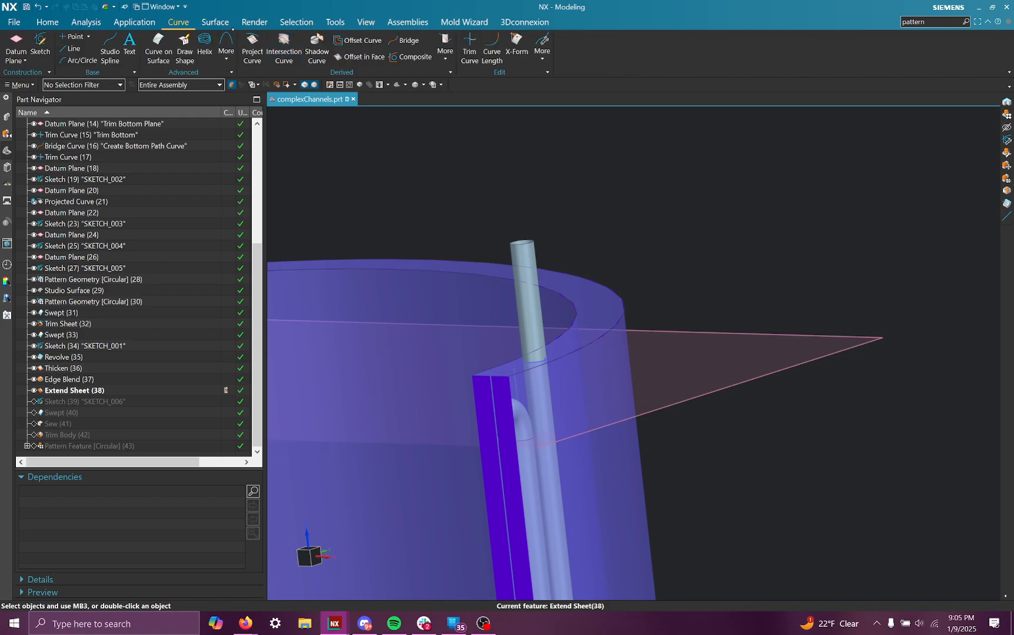
click(215, 22)
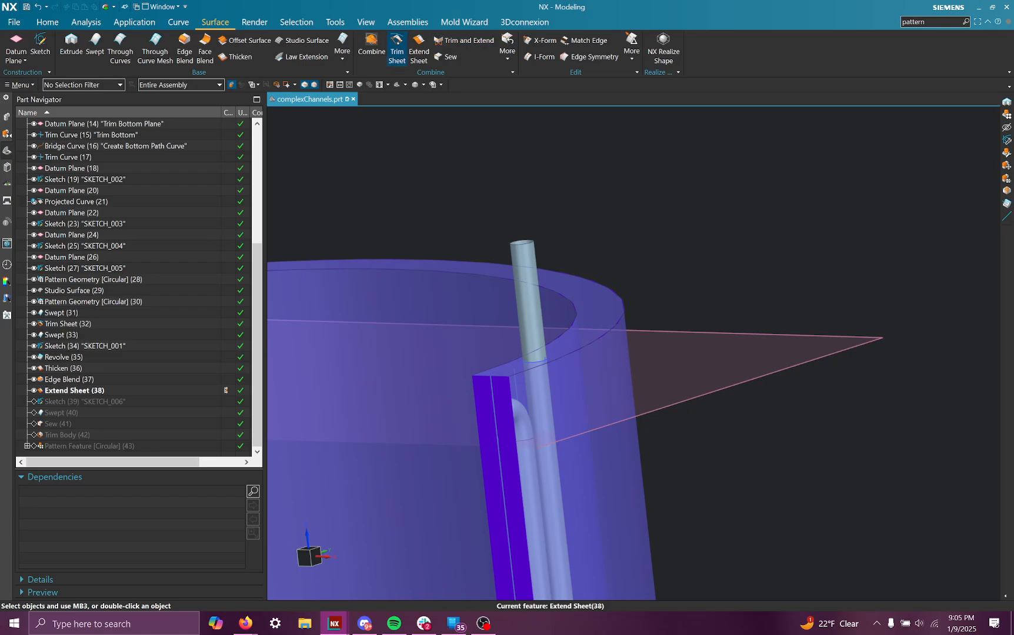
scroll(530, 366, up, 2)
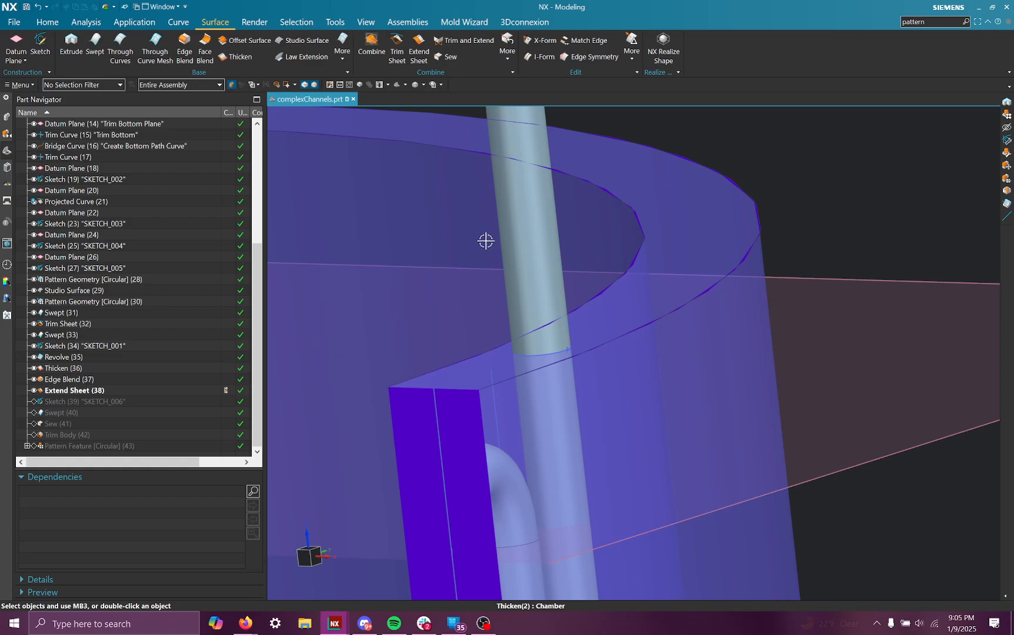
- Examine the lower channel ends and U-bend inside the sectioned volute at the nozzle exit
scroll(485, 240, down, 3)
scroll(522, 197, down, 3)
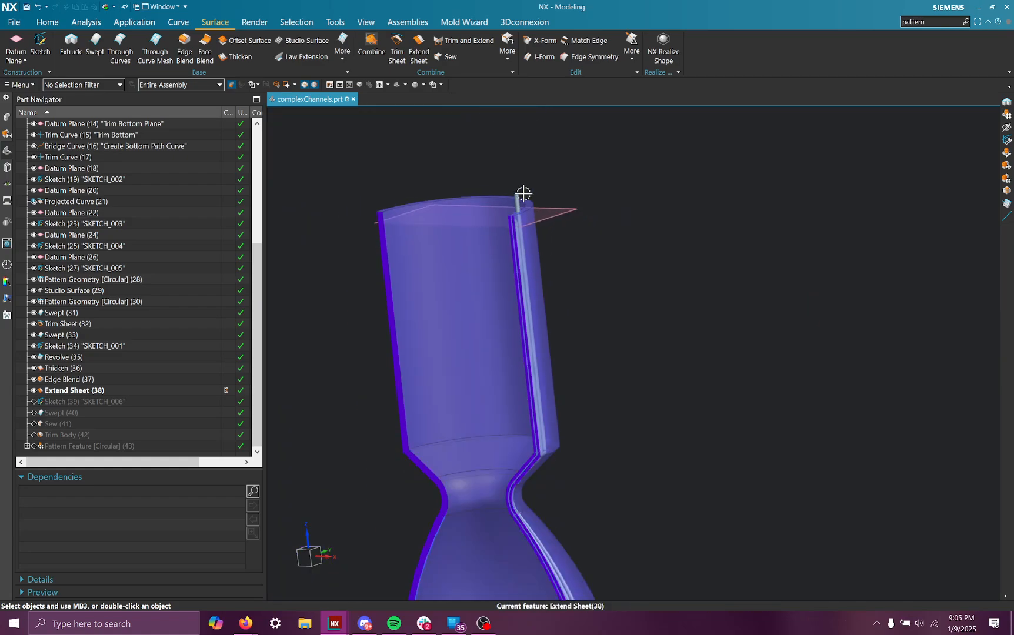
scroll(526, 238, down, 2)
scroll(567, 529, up, 5)
scroll(538, 409, up, 5)
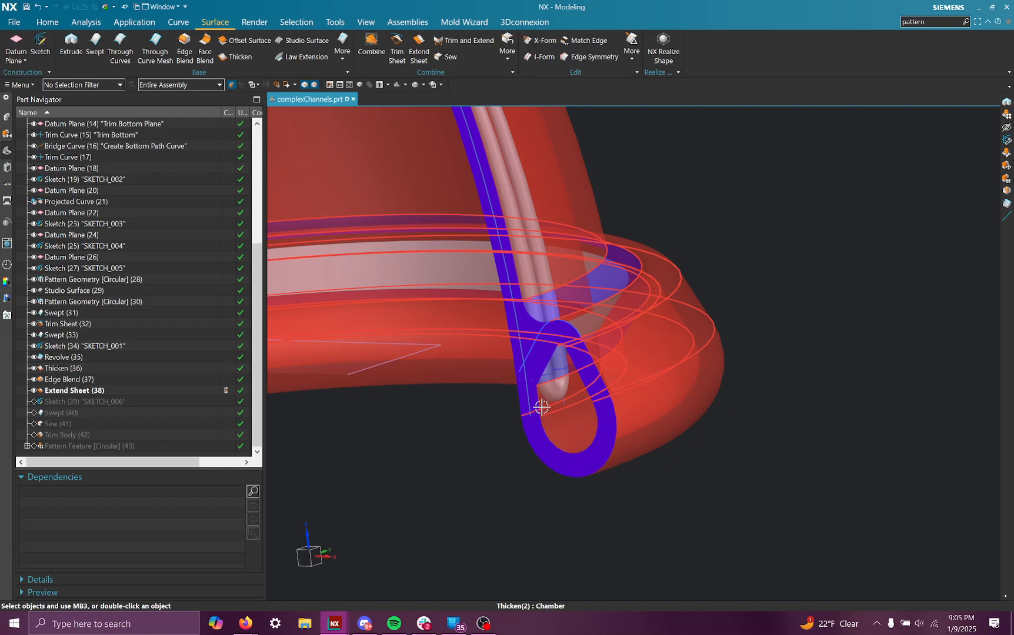
mouse_move(512, 385)
middle_down()
mouse_move(523, 372)
mouse_move(499, 371)
mouse_move(542, 350)
middle_up()
scroll(537, 358, down, 3)
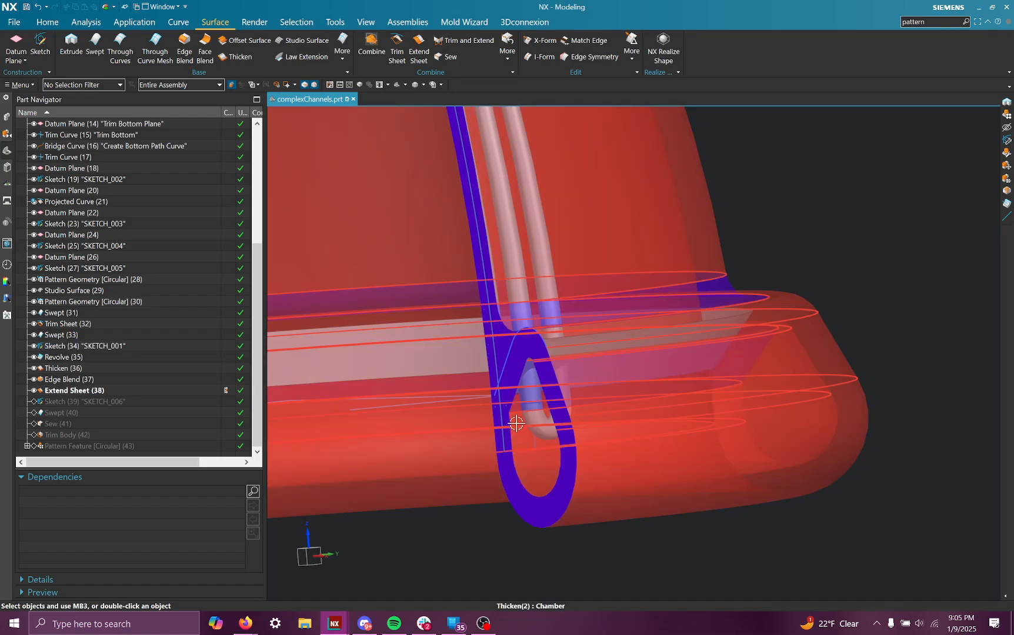
scroll(516, 423, down, 3)
scroll(526, 423, up, 4)
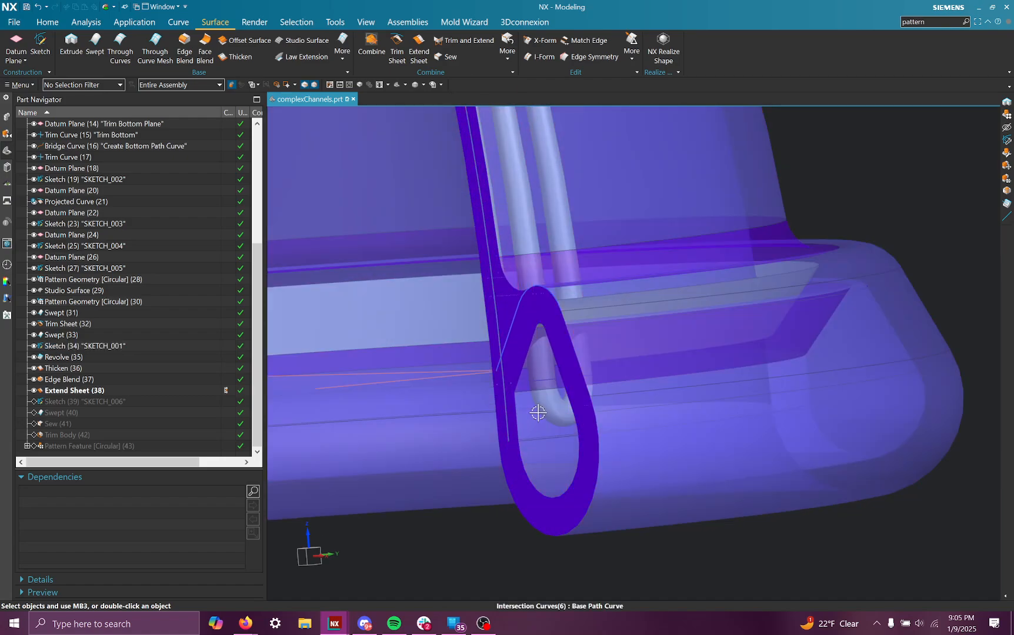
- Turn off section clipping so the complete chamber and volute are displayed around the channels
click(366, 22)
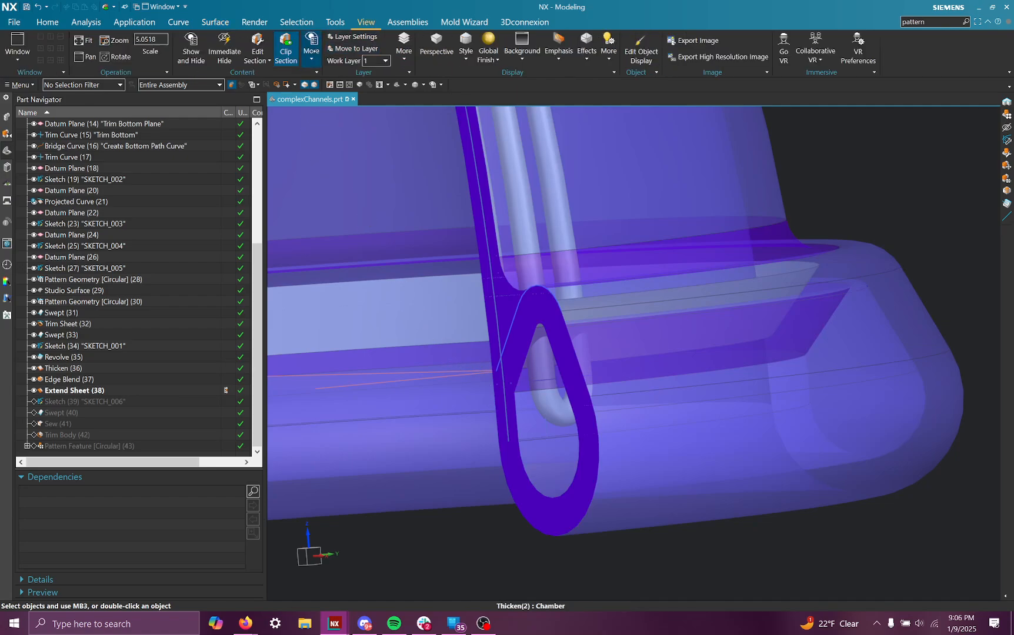
scroll(539, 370, down, 2)
middle_drag(499, 389, 562, 419)
right_click(563, 419)
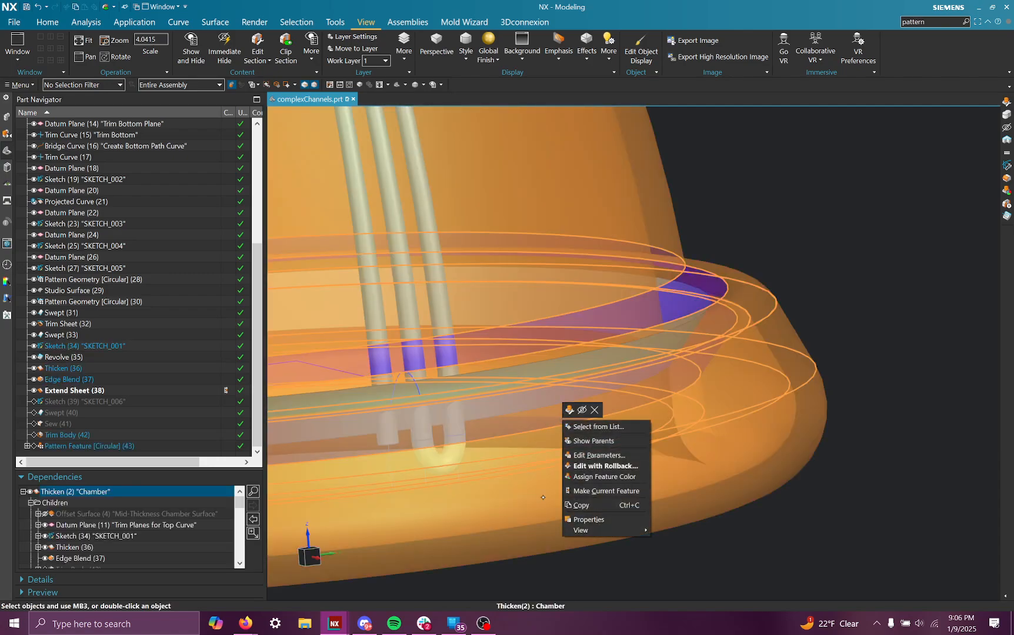
click(547, 572)
- Examine the open channel end and the neighbouring U-bend at the volute from beneath the nozzle
scroll(512, 436, down, 2)
scroll(406, 488, up, 4)
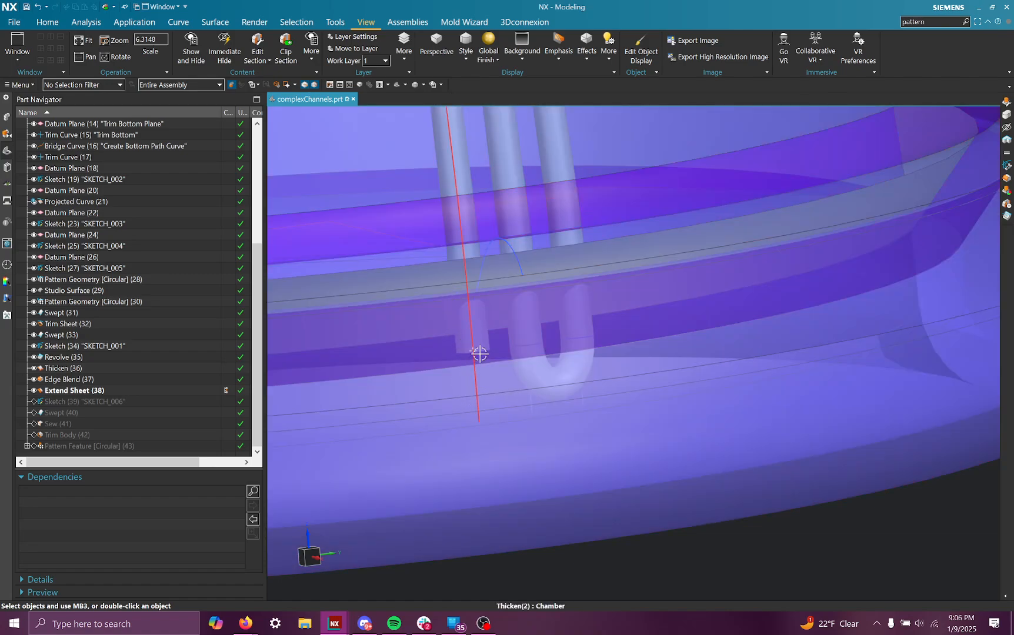
middle_drag(480, 355, 543, 302)
scroll(543, 303, down, 6)
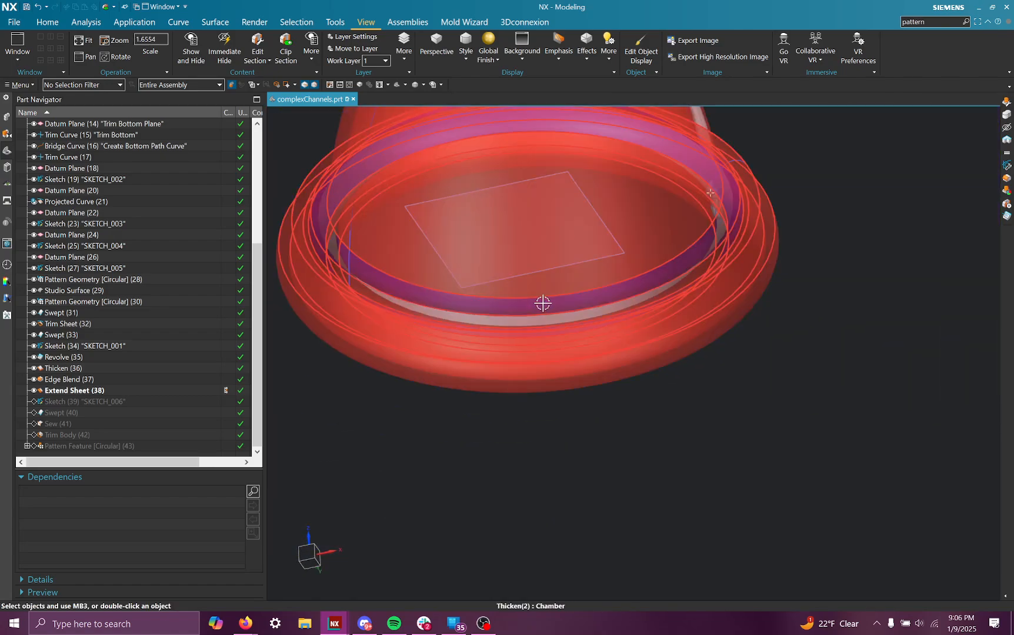
scroll(717, 199, up, 9)
middle_drag(799, 193, 740, 177)
scroll(638, 323, down, 1)
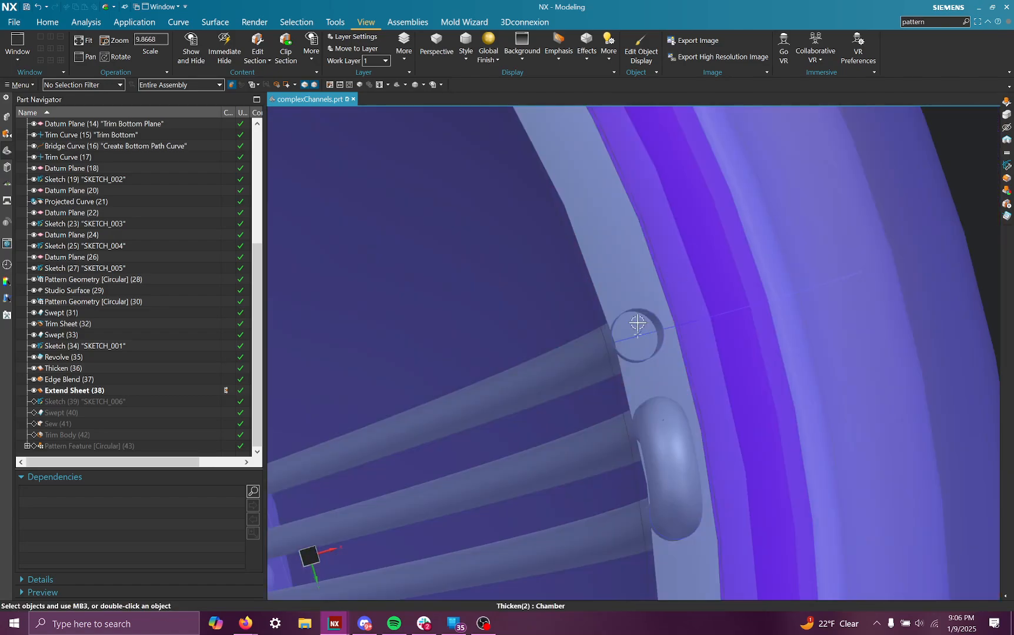
scroll(638, 323, down, 4)
mouse_move(655, 333)
middle_down()
mouse_move(659, 353)
mouse_move(654, 314)
middle_up()
scroll(658, 243, down, 4)
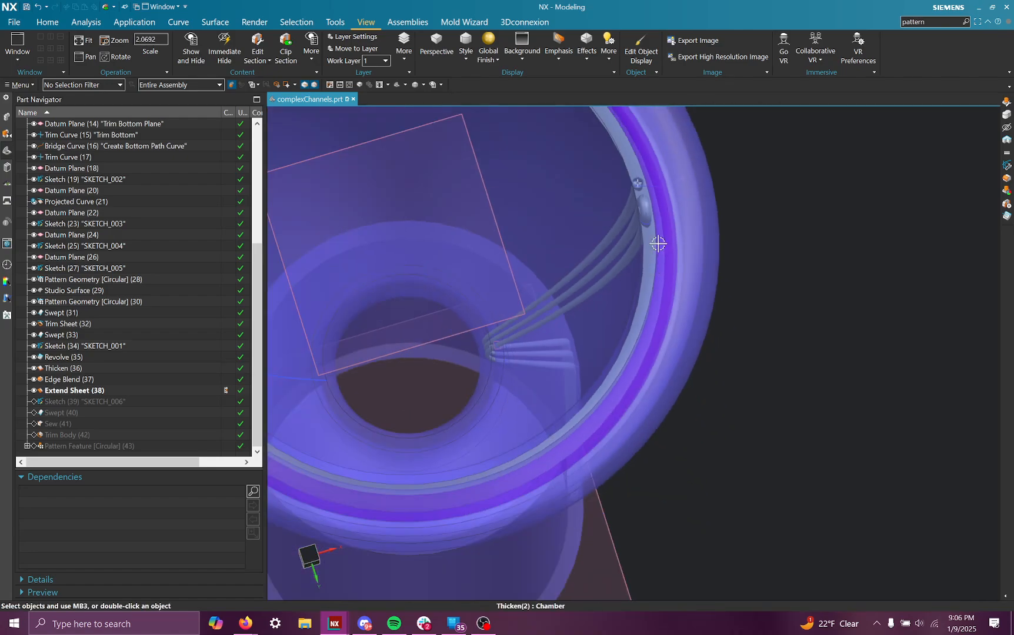
- Inspect the open channel end and U-bend through the translucent volute wall from the side and from below
middle_drag(658, 244, 672, 457)
scroll(595, 394, up, 7)
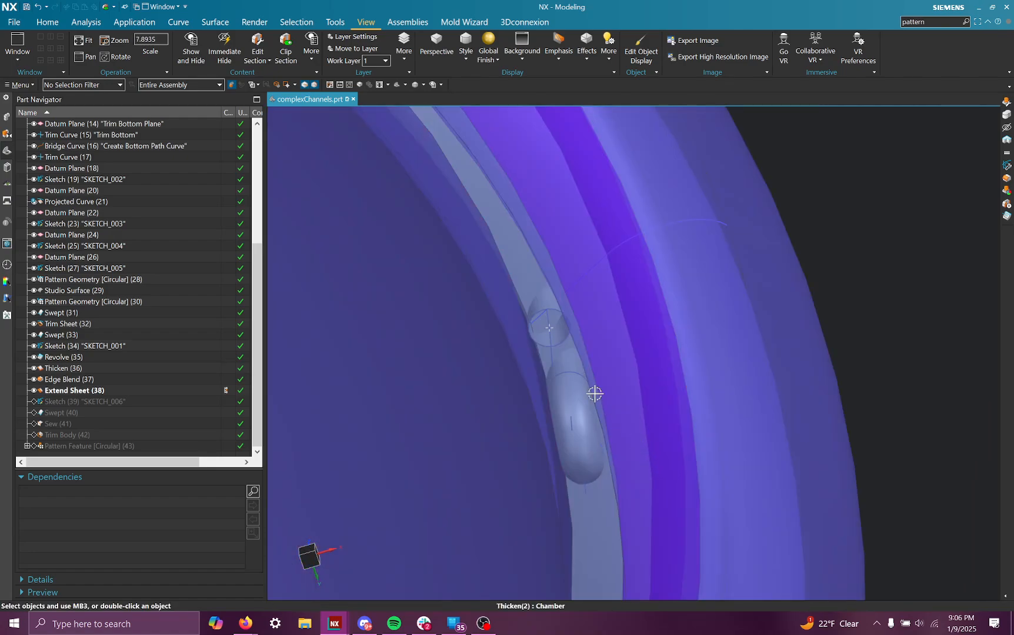
middle_drag(595, 393, 571, 361)
scroll(584, 347, down, 5)
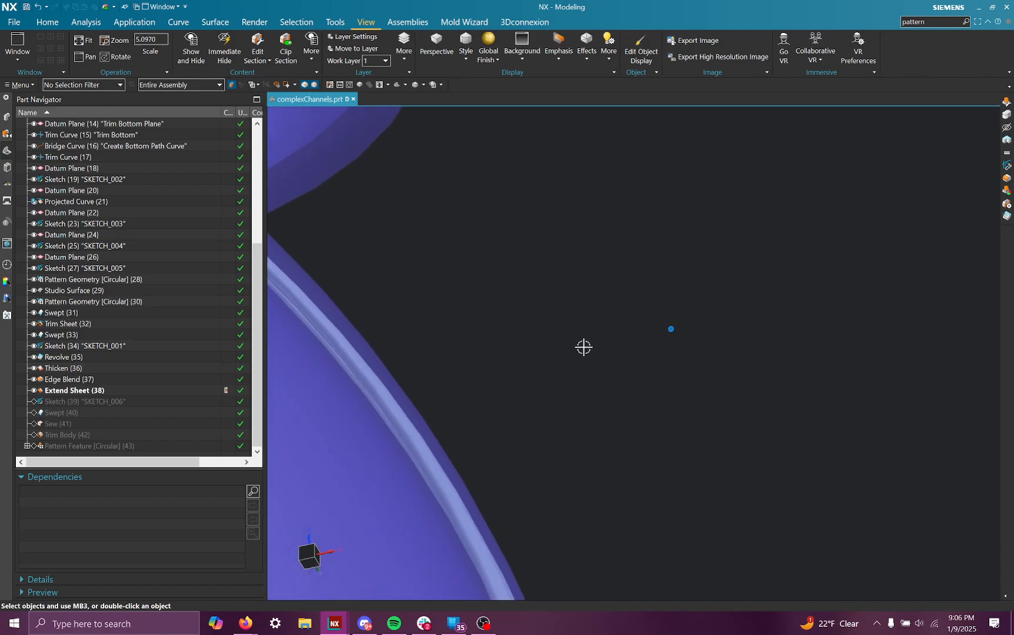
middle_drag(627, 387, 605, 408)
scroll(608, 409, up, 3)
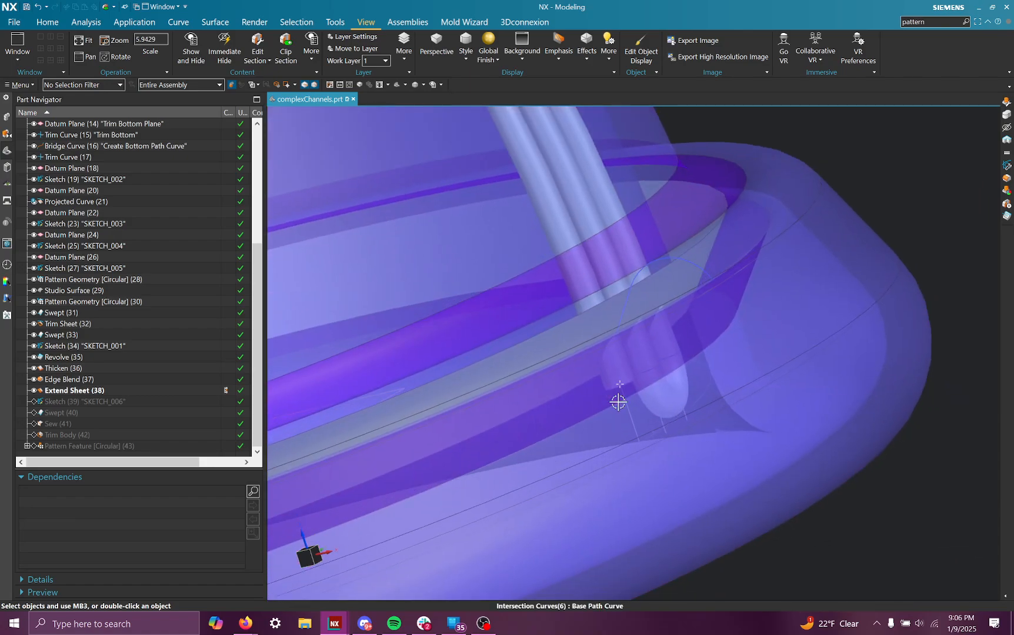
scroll(557, 376, down, 2)
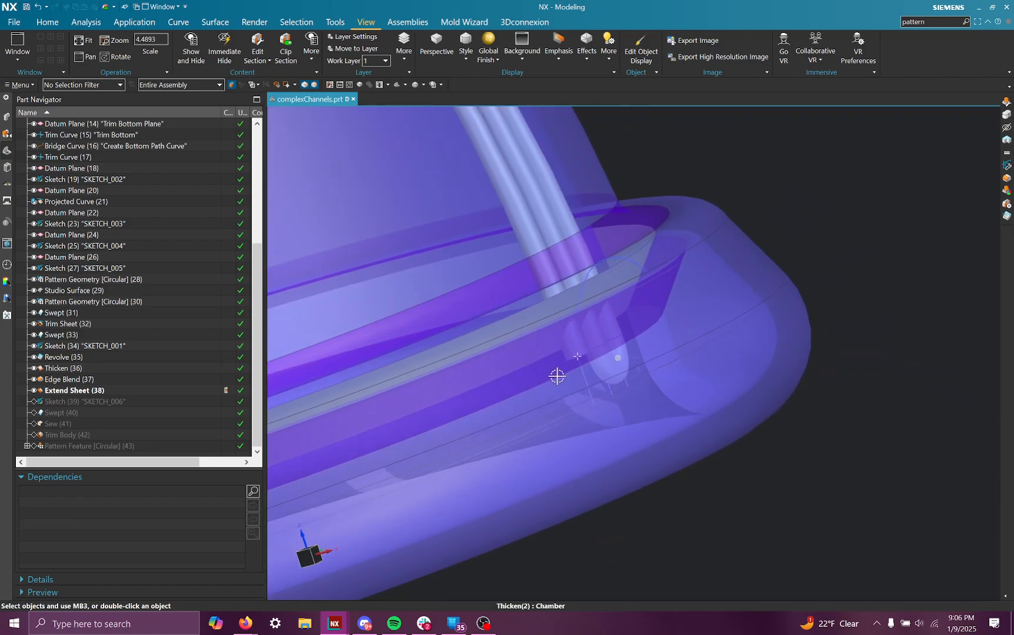
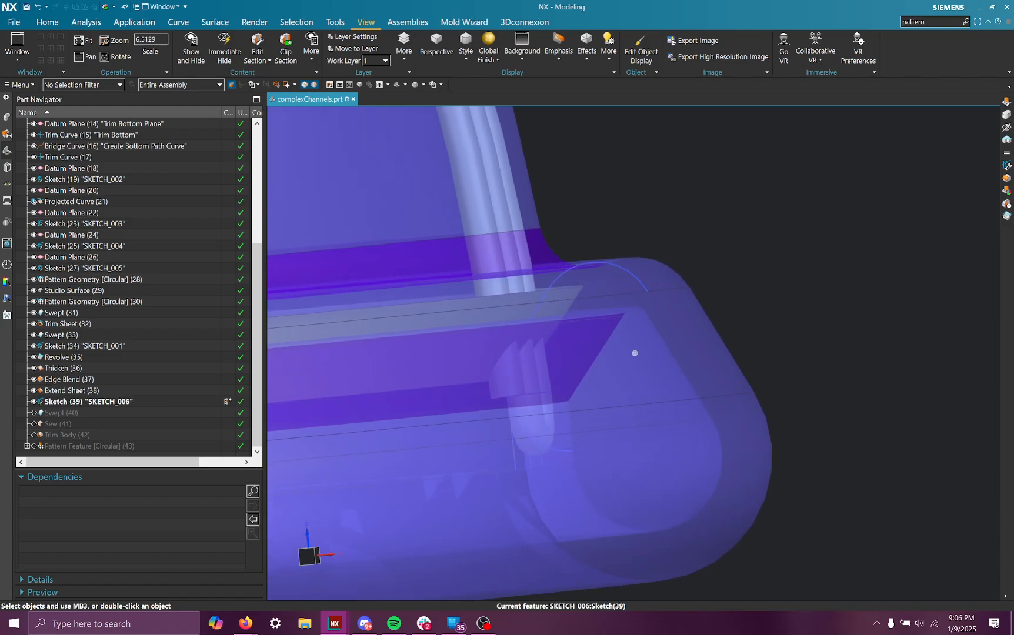
- Hide the chamber and volute body to expose the channel ends, and advance the model history to Swept (40)
right_click(509, 487)
click(529, 478)
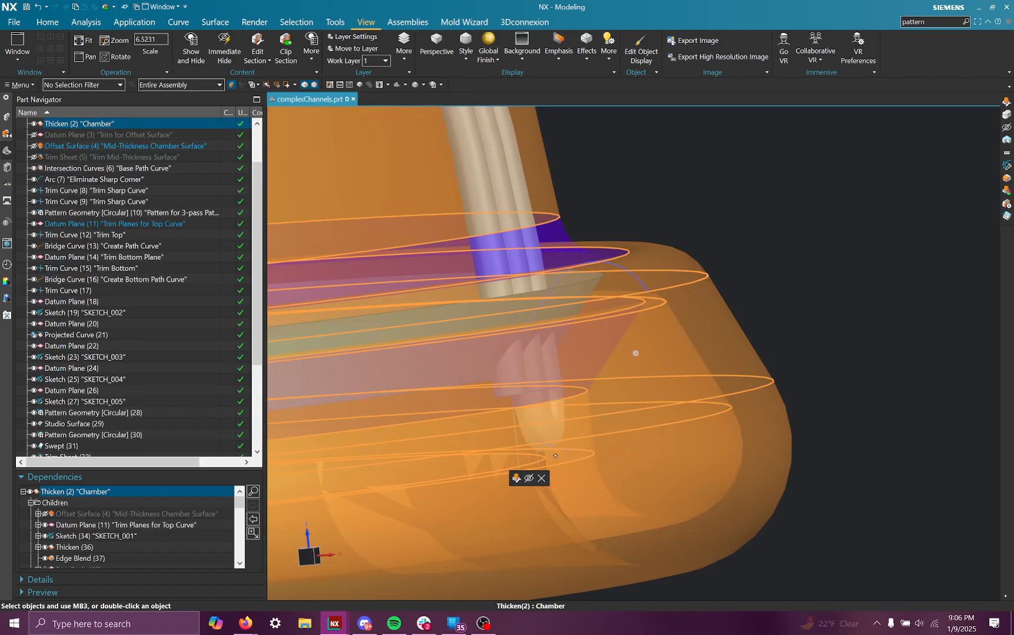
scroll(177, 402, down, 4)
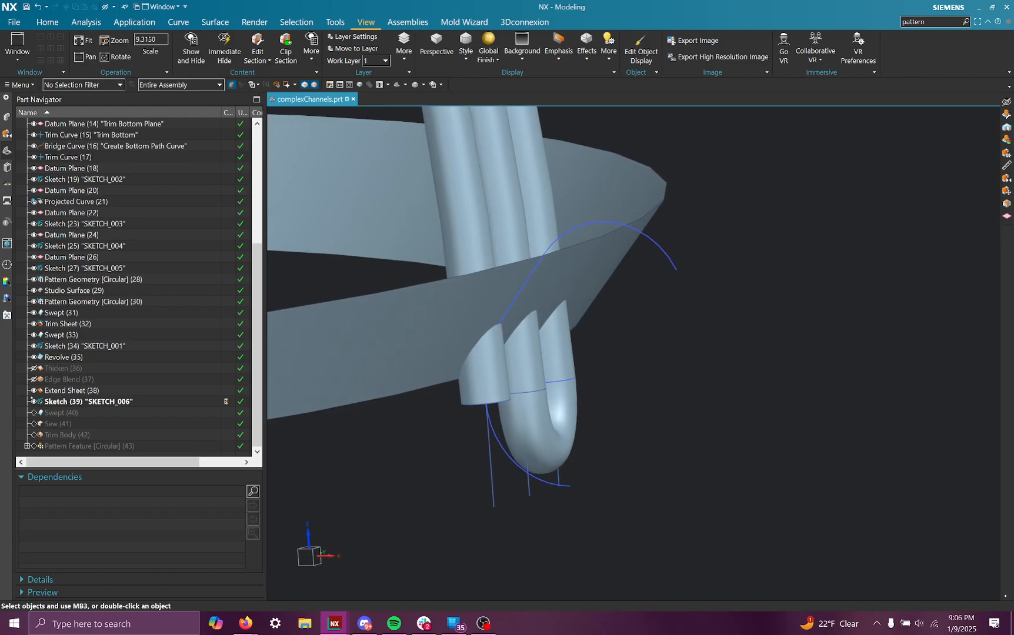
click(223, 414)
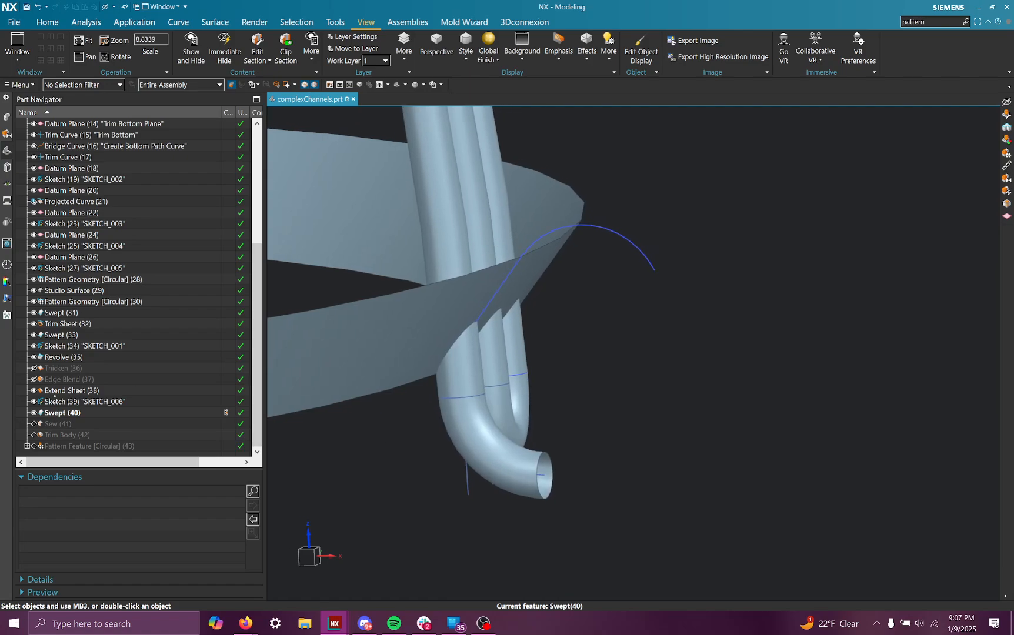
- Show the chamber and volute body again and advance the model history through Sew (41) to Trim Body (42)
click(34, 380)
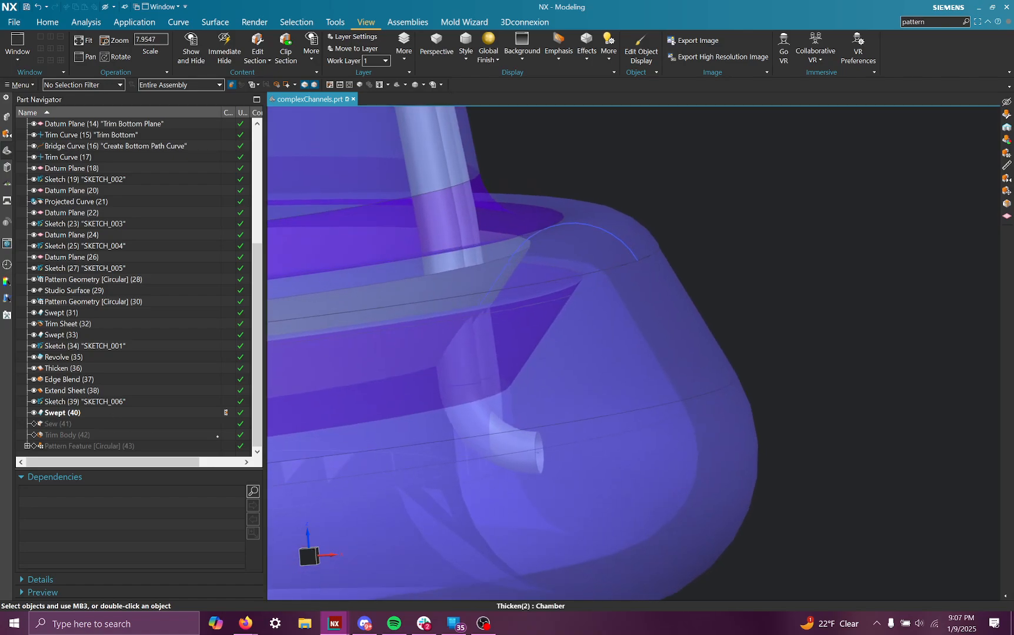
key(ctrl+shift+Right)
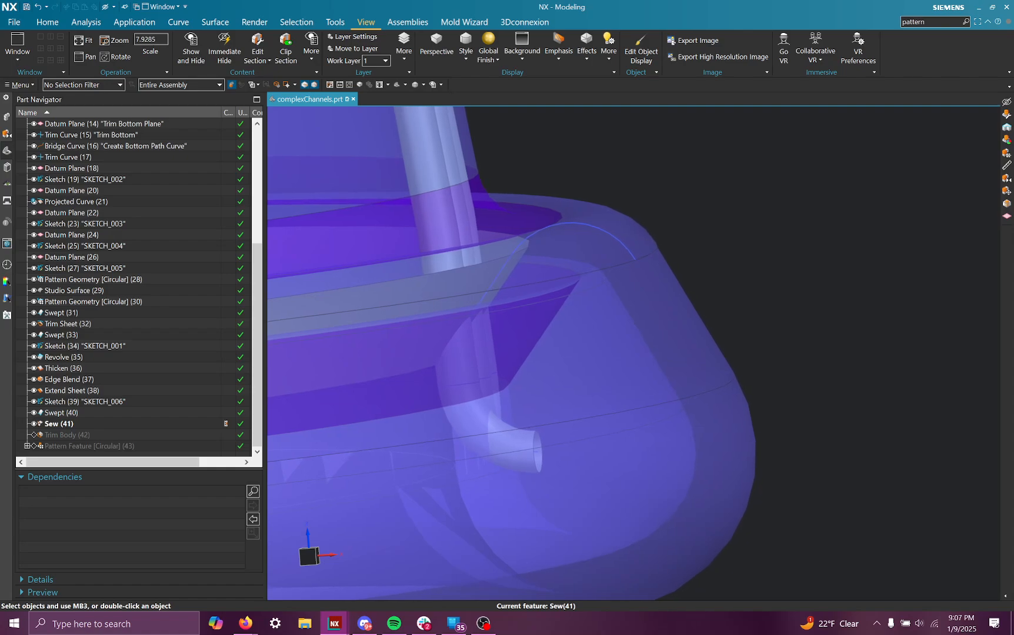
click(59, 424)
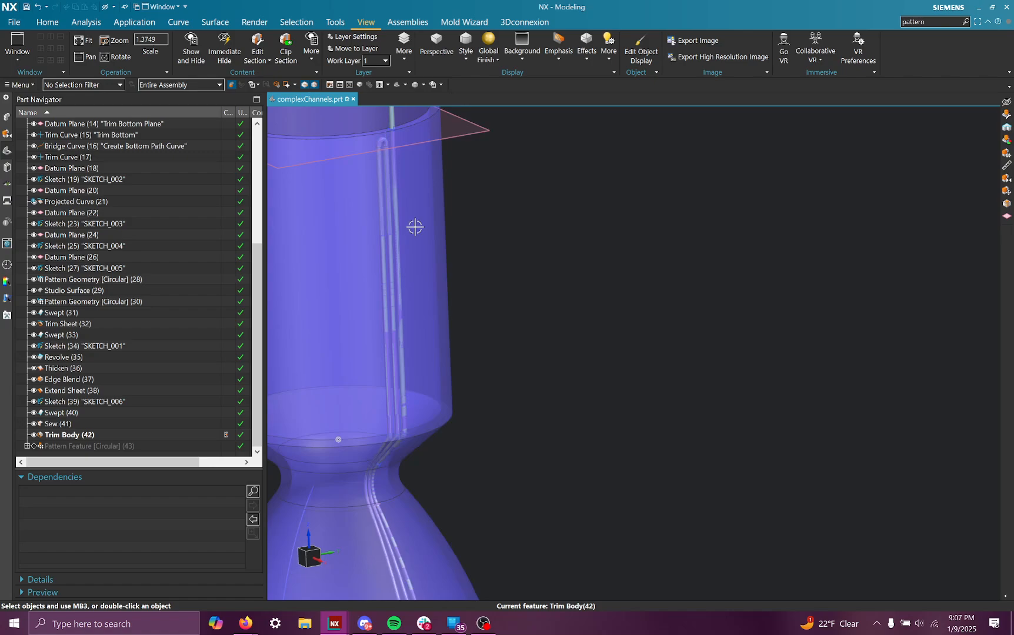
- Hide the sewn channel sheet body and advance the model history to Pattern Feature [Circular] (43)
right_click(347, 144)
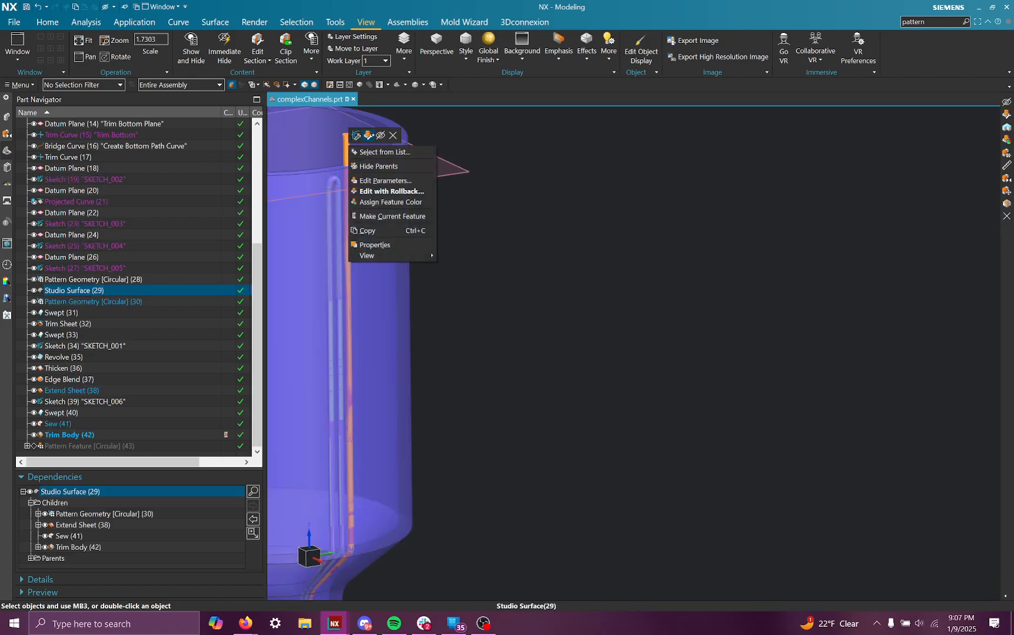
click(381, 135)
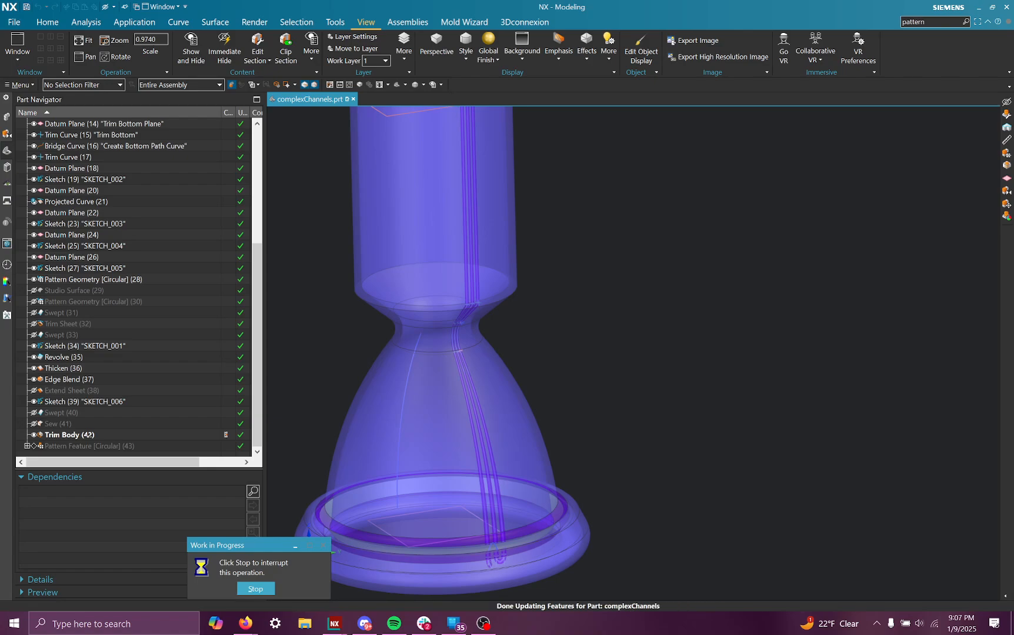
scroll(450, 318, down, 1)
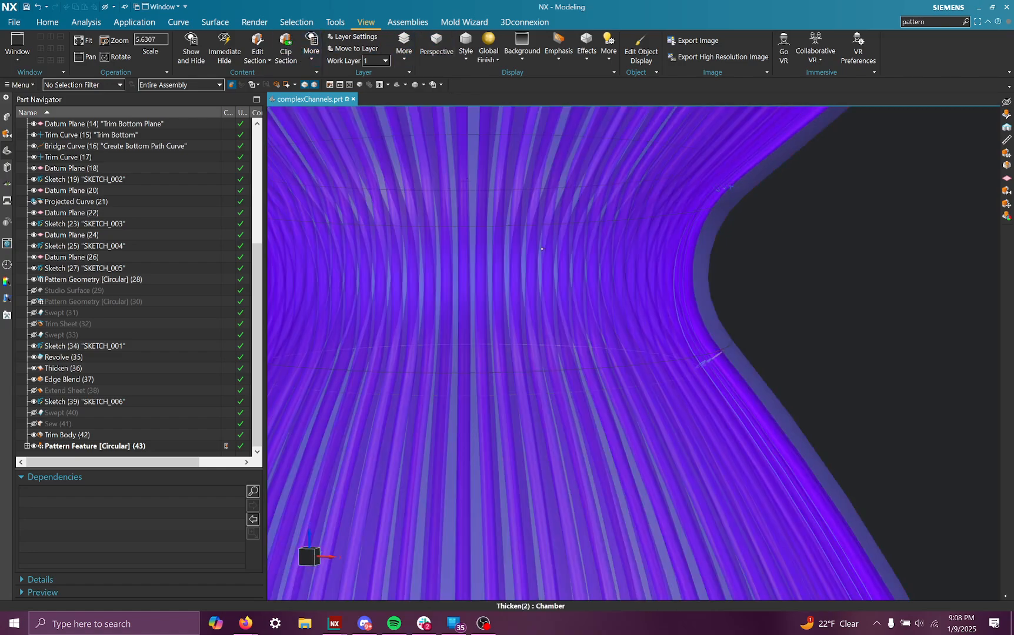
- Turn on section clipping and examine the patterned cooling channels cut into the wall around the chamber throat
click(285, 48)
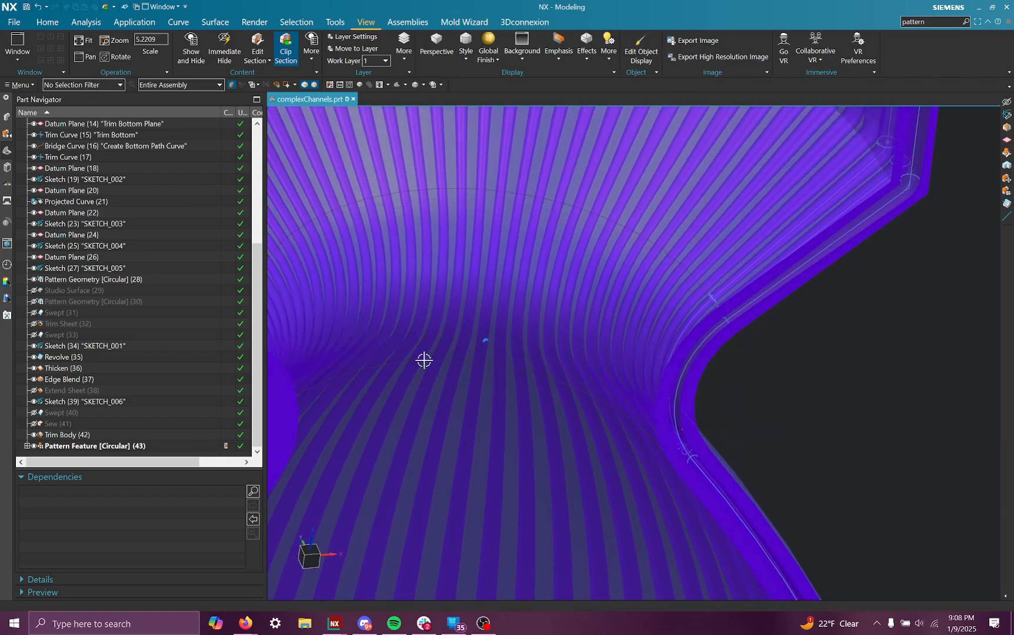
scroll(110, 300, up, 6)
scroll(111, 299, down, 6)
scroll(110, 300, up, 6)
scroll(109, 301, down, 6)
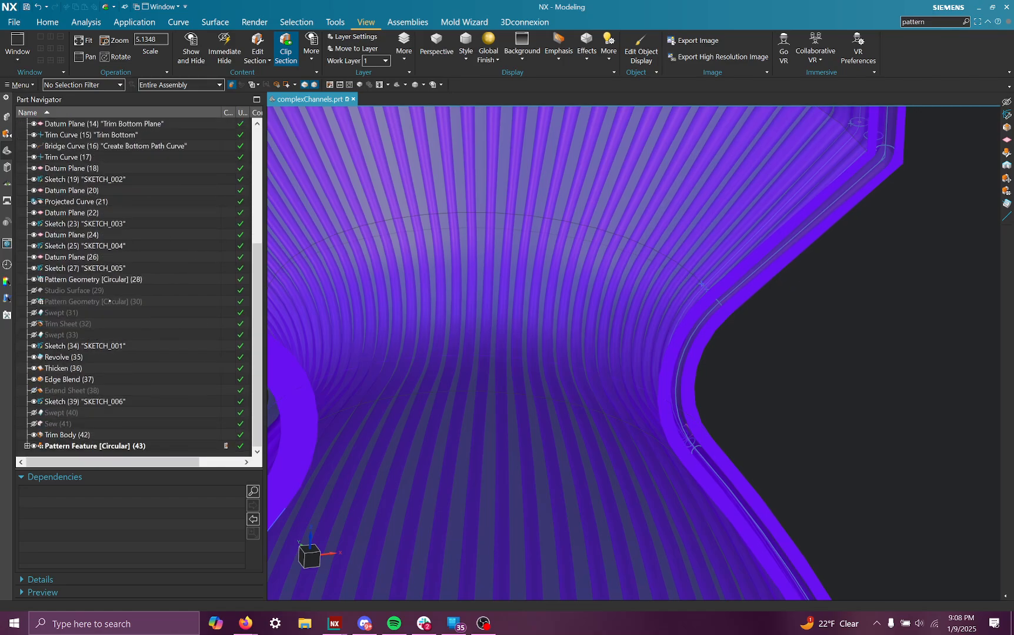
scroll(109, 301, up, 6)
scroll(118, 302, down, 6)
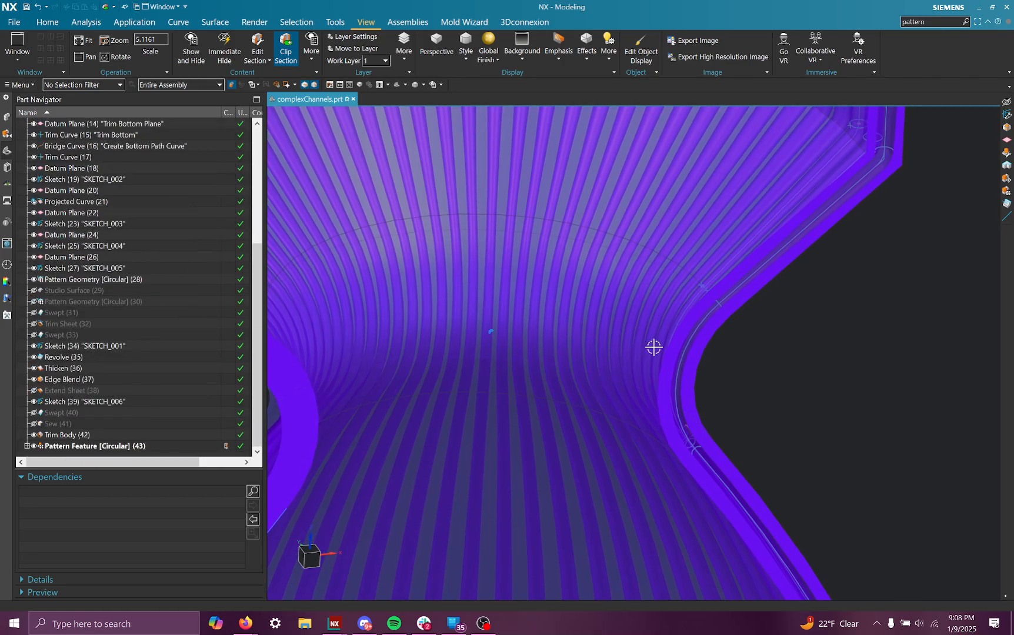
scroll(761, 333, down, 2)
scroll(765, 359, up, 3)
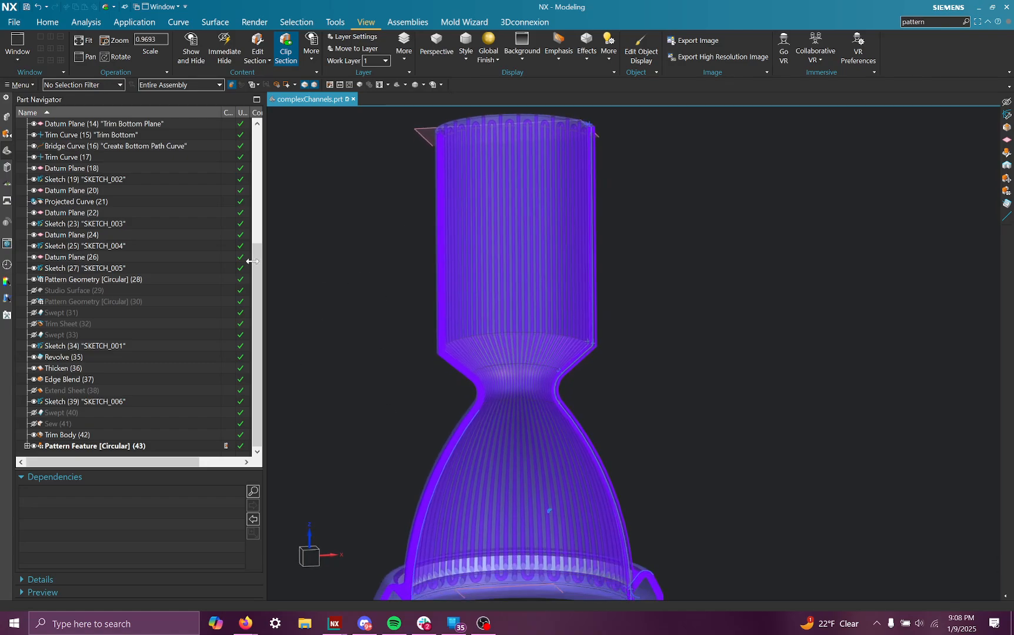
- Review the feature list from the start of the model history and inspect the complete sectioned chamber and volute with the patterned channels
scroll(135, 283, up, 6)
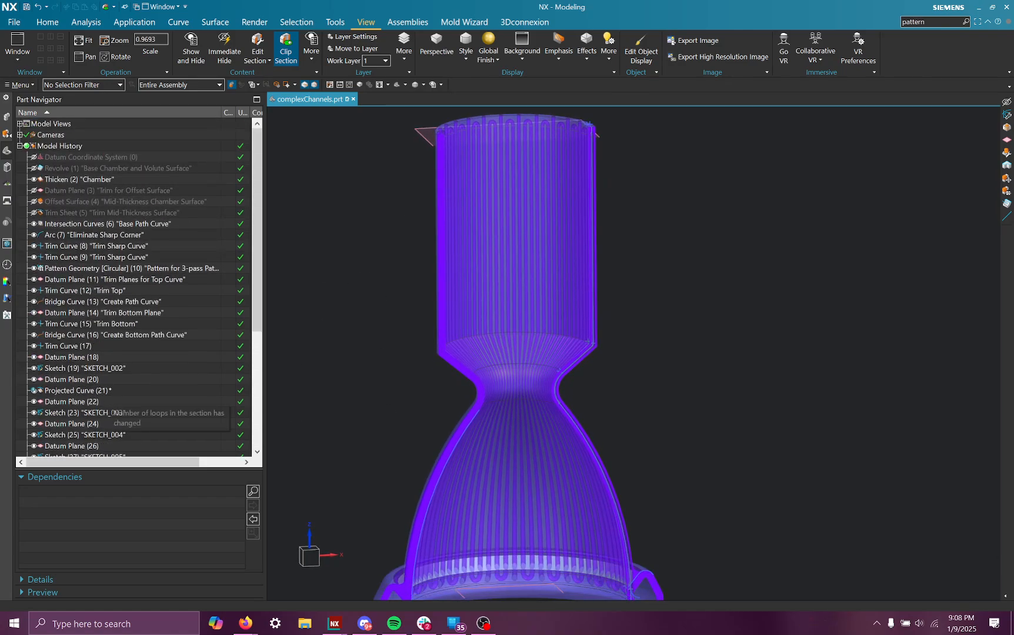
scroll(128, 346, down, 2)
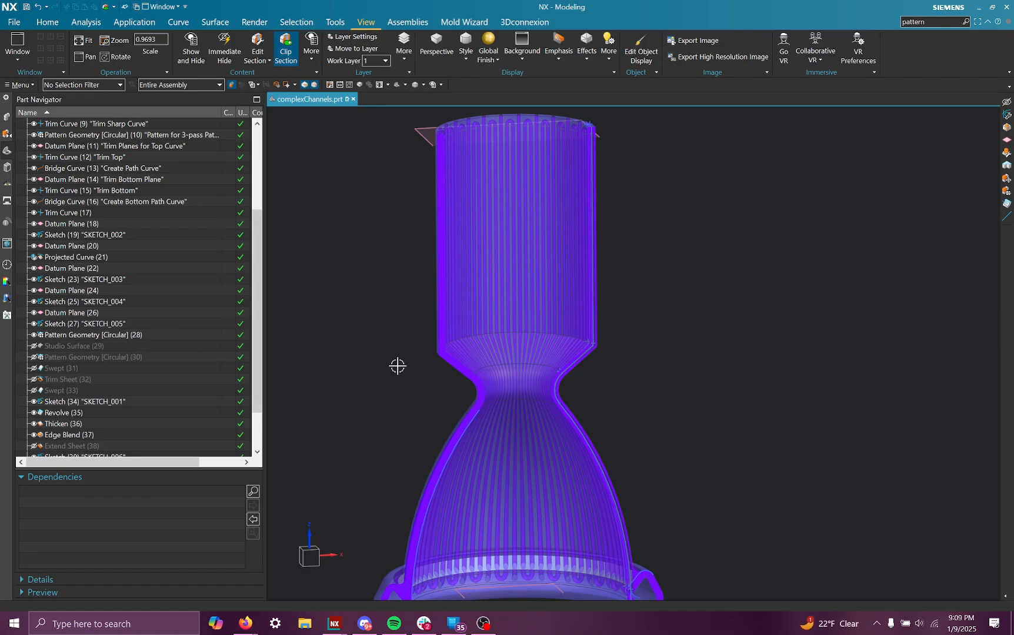
scroll(636, 389, down, 1)
middle_drag(636, 389, 607, 399)
scroll(607, 399, up, 1)
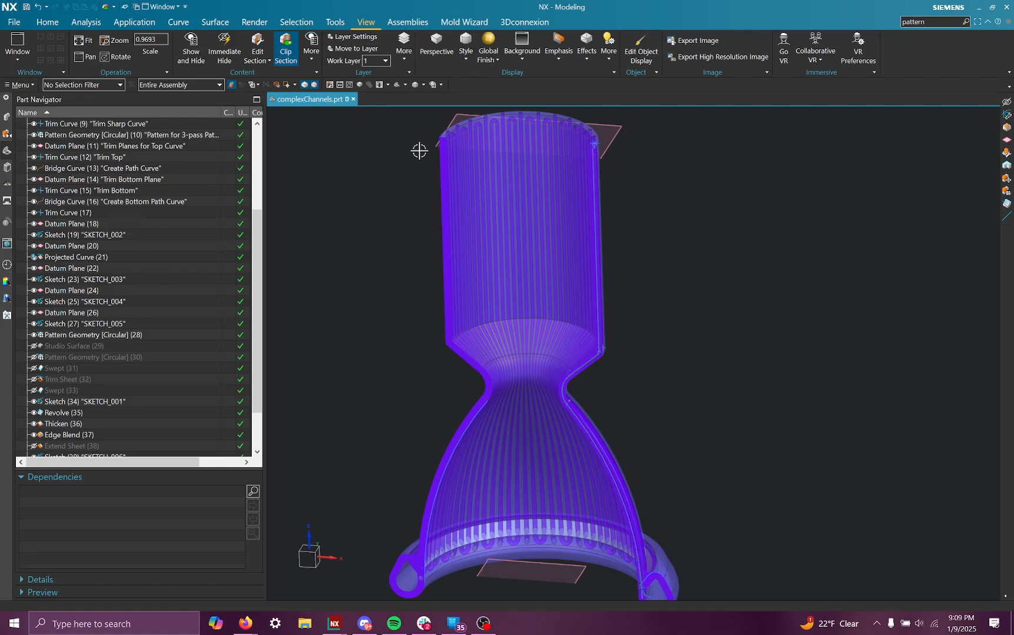
scroll(303, 288, down, 1)
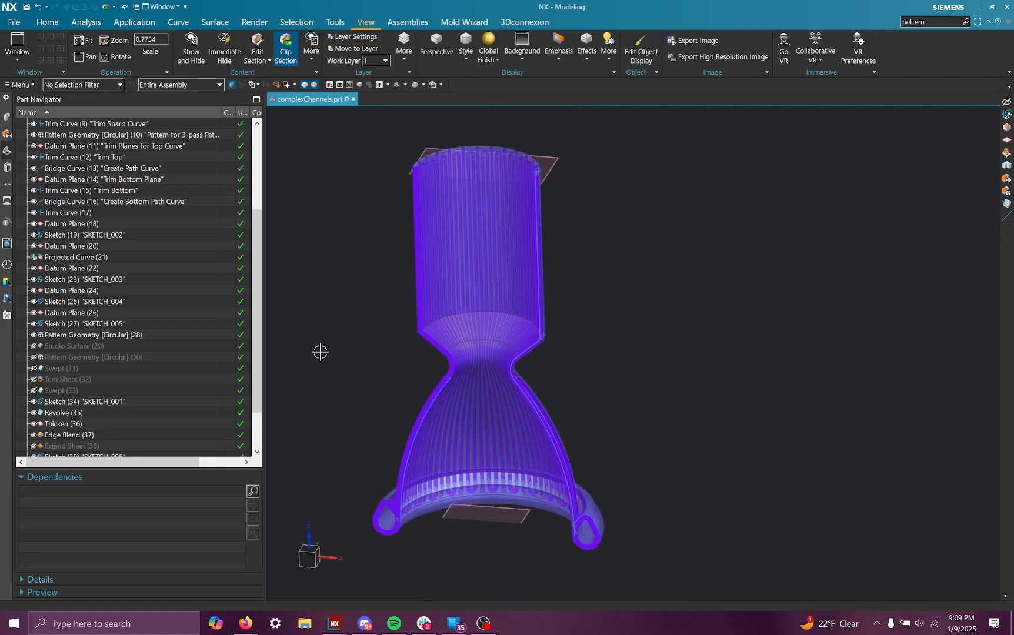